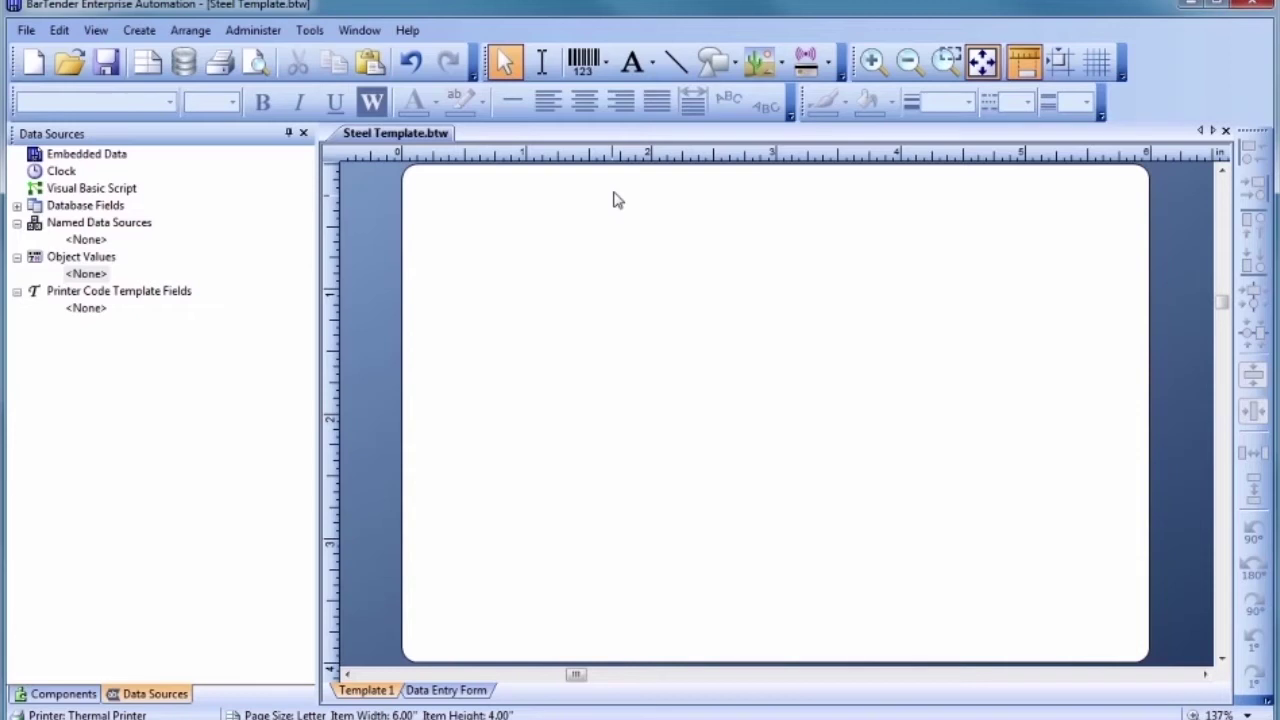
# Add a single-line text object reading "AISI 309 SS 14" in the template's upper-right corner and enlarge it to about 3.33 inches wide.
pyautogui.click(631, 64)
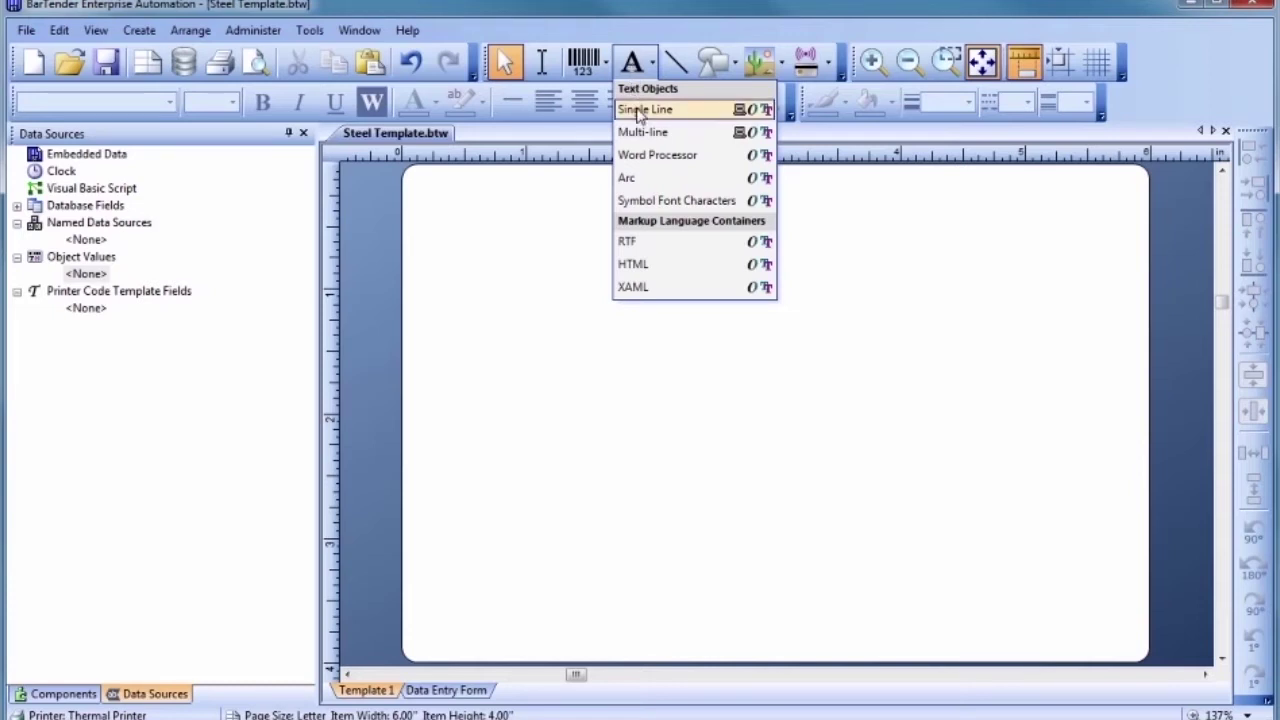
pyautogui.click(642, 110)
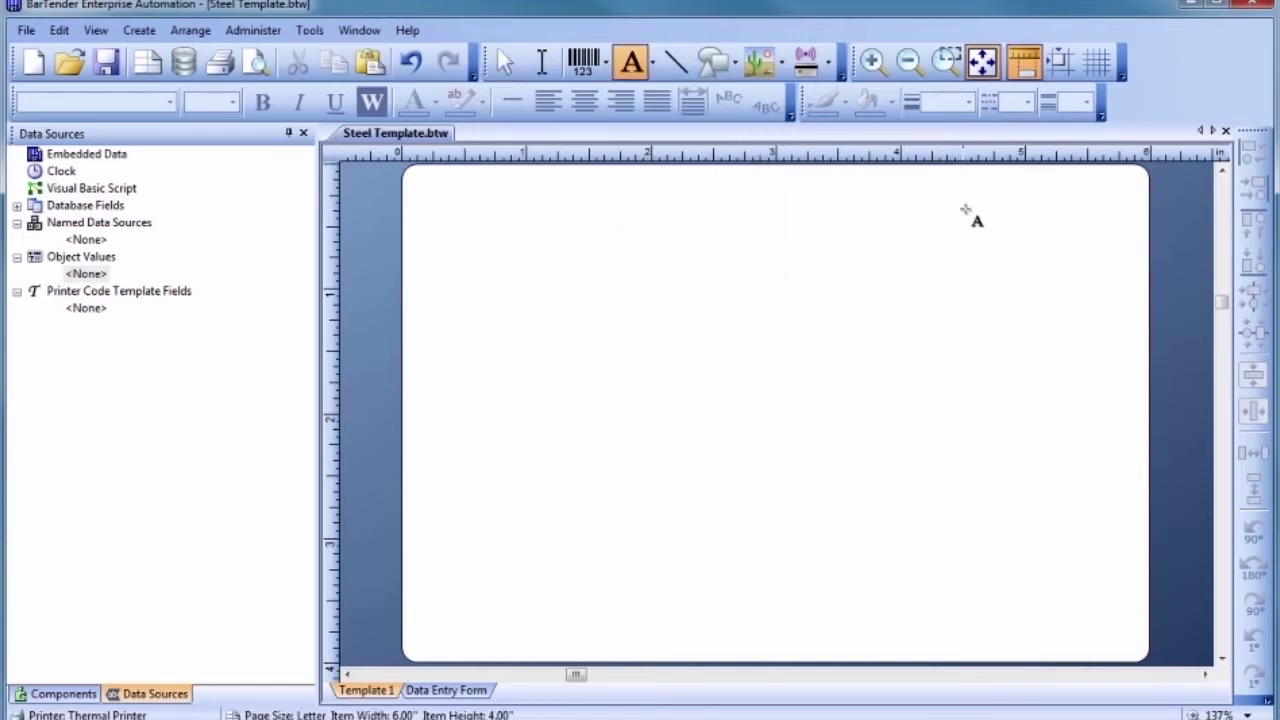
pyautogui.click(1060, 238)
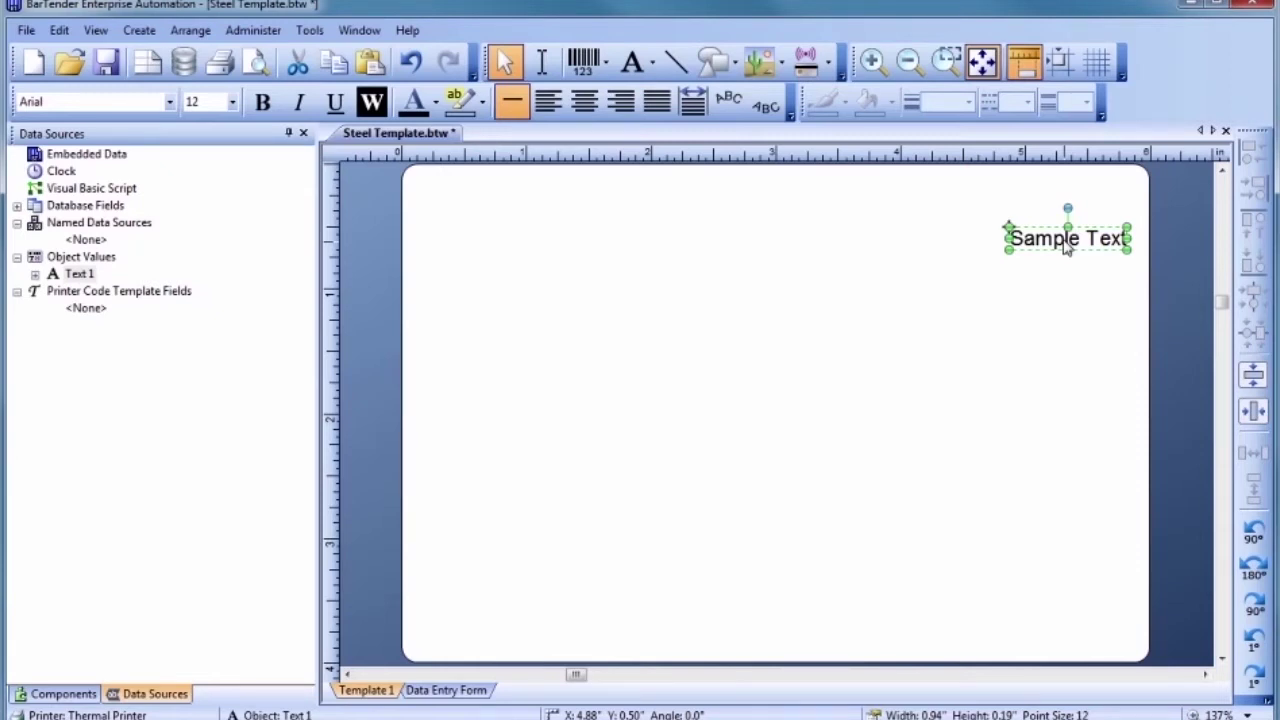
pyautogui.doubleClick(1067, 249)
pyautogui.write('AISI ')
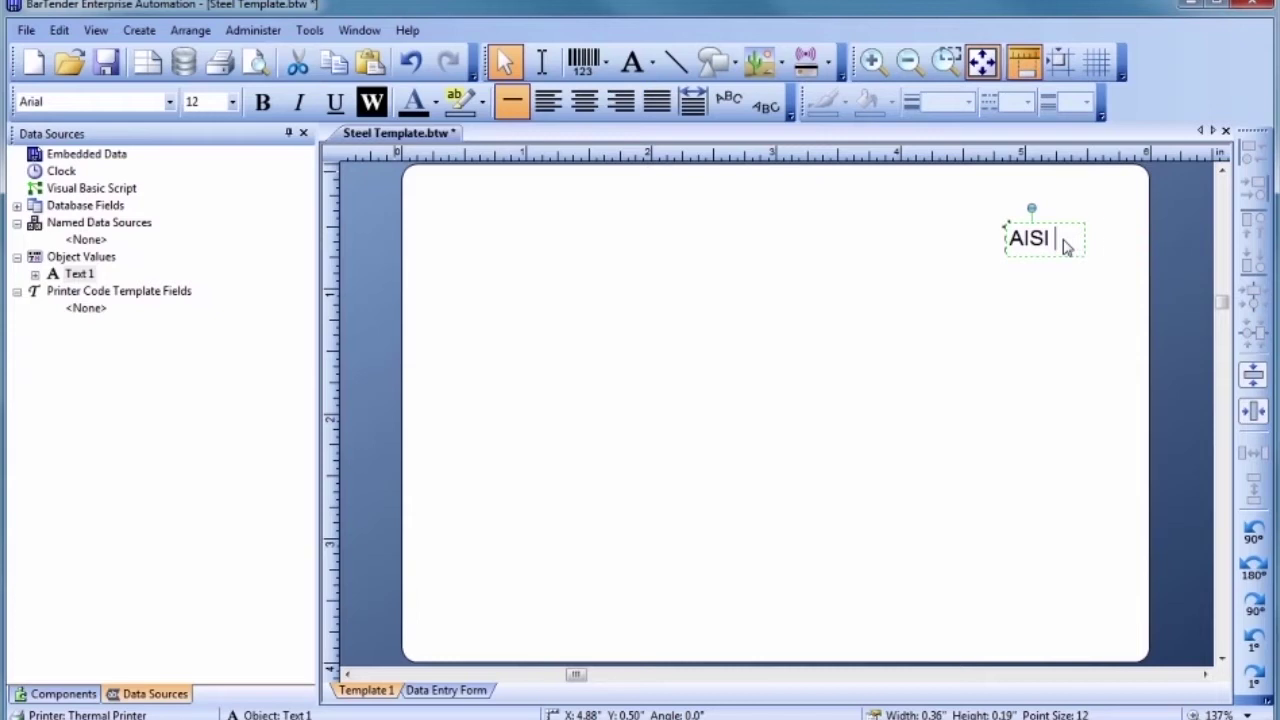
pyautogui.write('309 SS 14')
pyautogui.press('Escape')
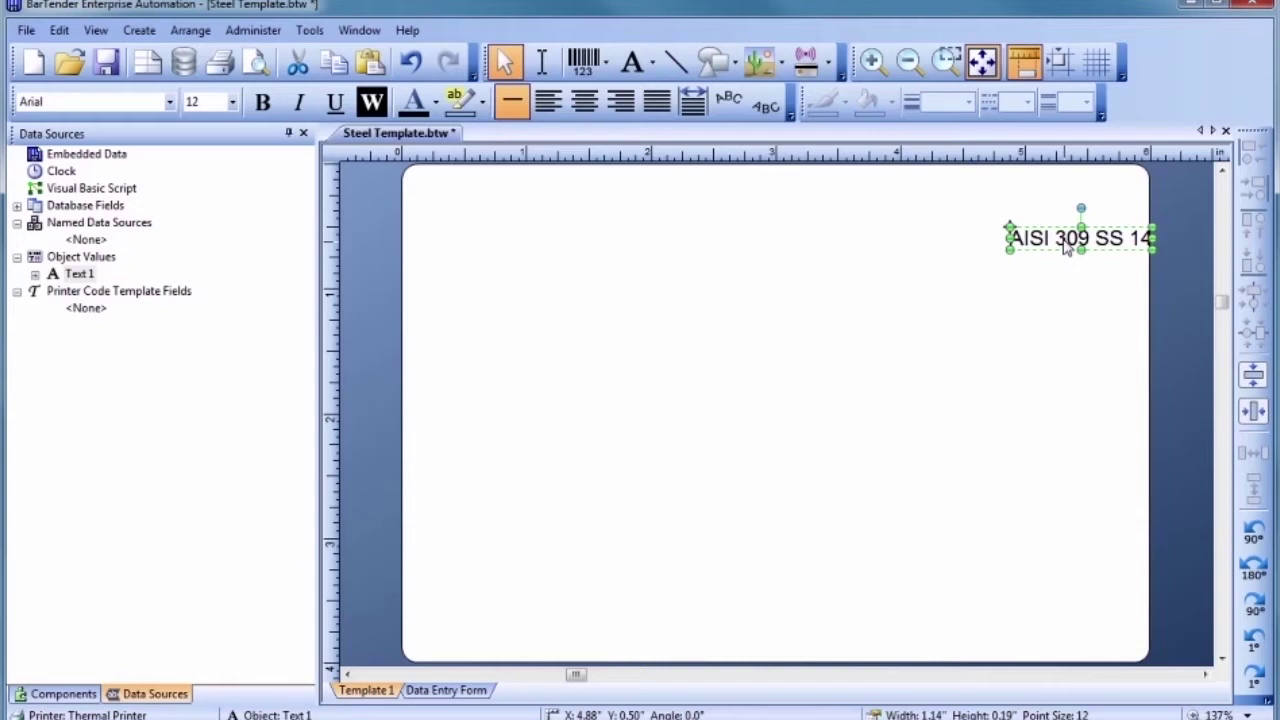
pyautogui.moveTo(1008, 225); pyautogui.dragTo(736, 182)
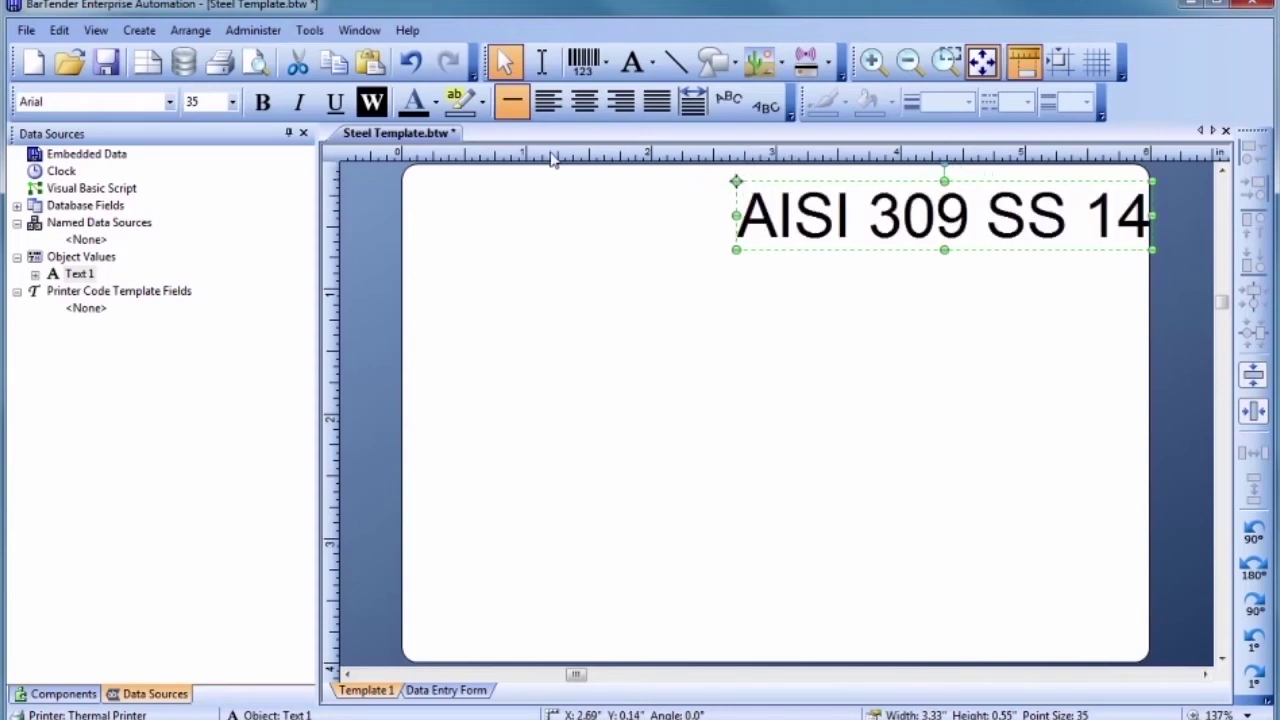
# Format the "AISI 309 SS 14" text in bold Times New Roman at 36 points.
pyautogui.click(170, 102)
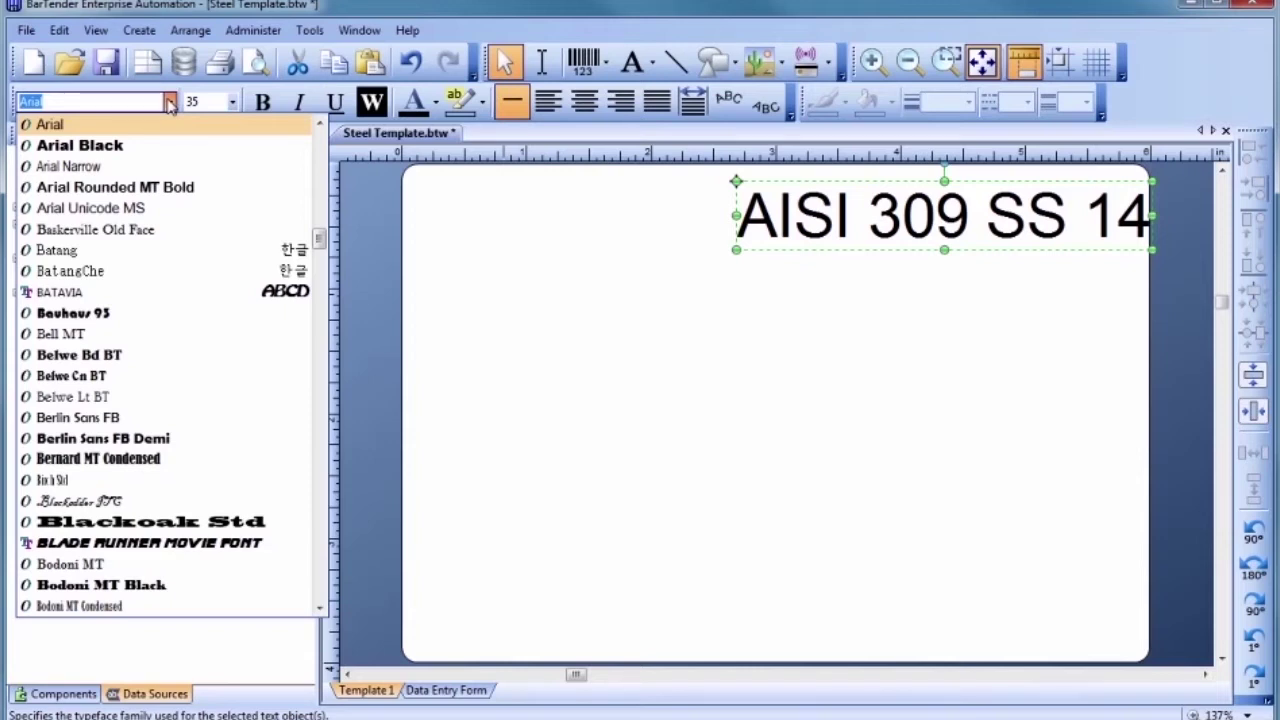
pyautogui.write('Times New Roman')
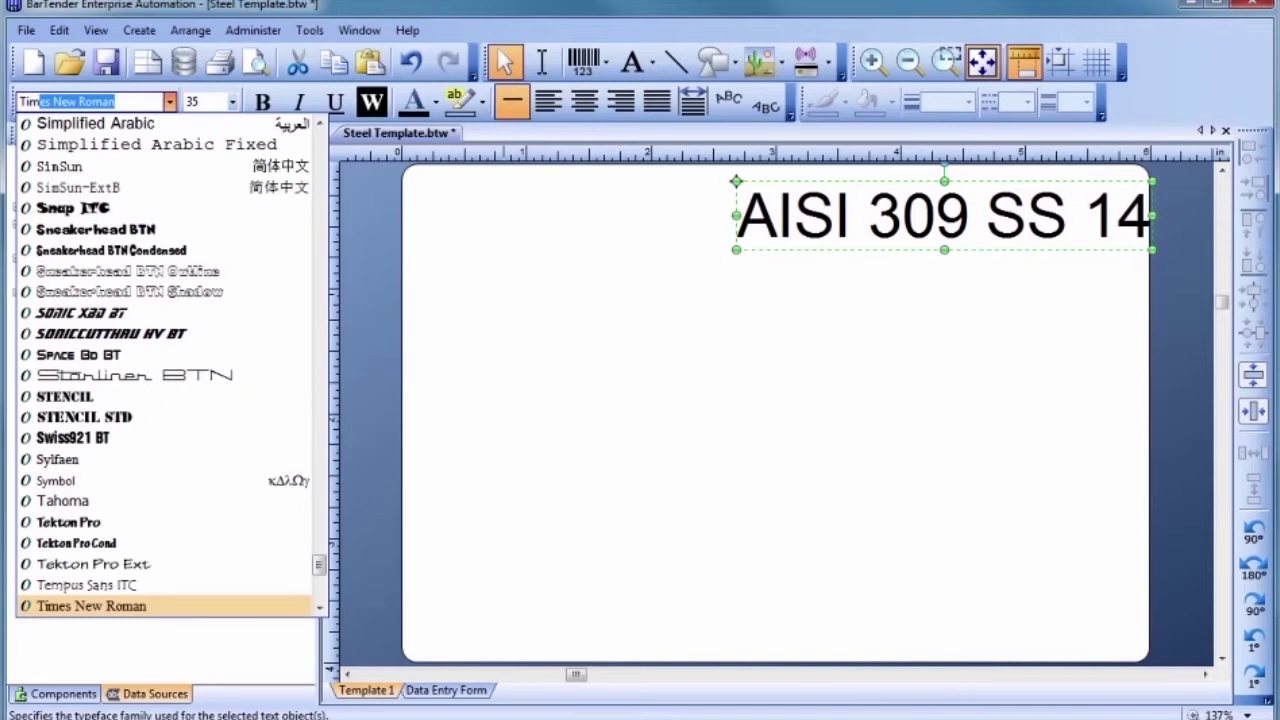
pyautogui.press('Return')
pyautogui.click(195, 103)
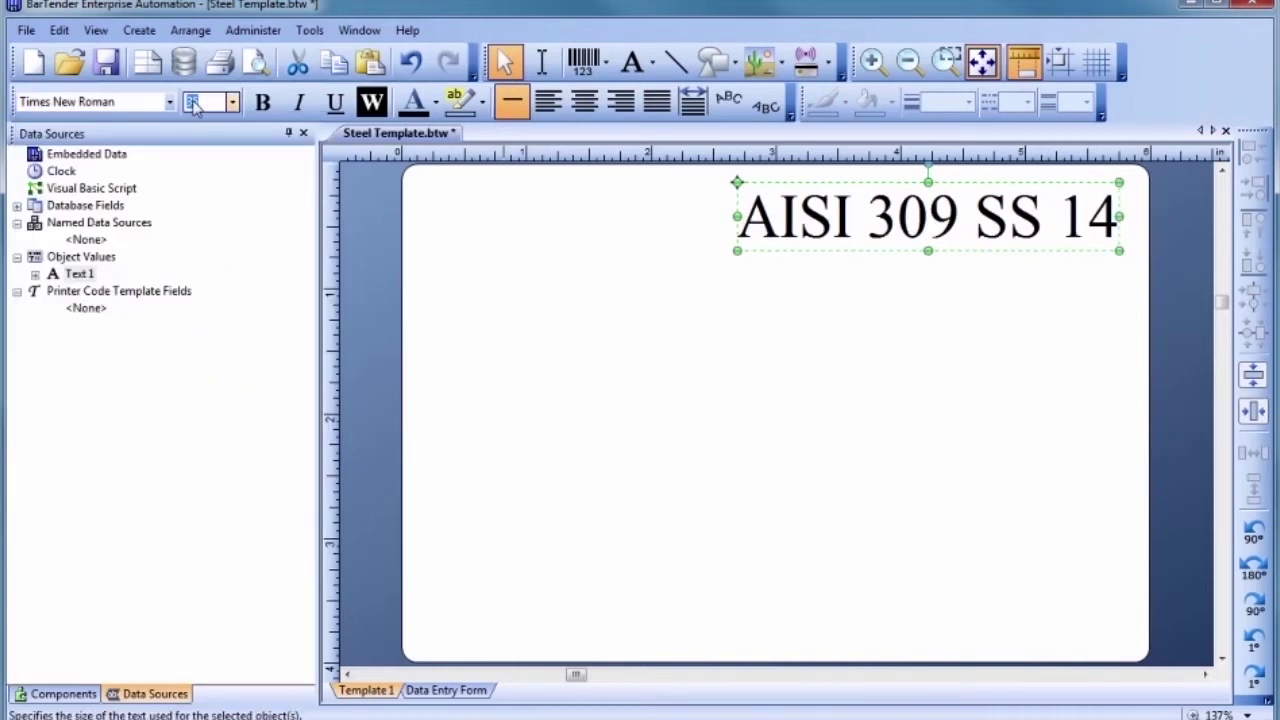
pyautogui.write('36')
pyautogui.press('Return')
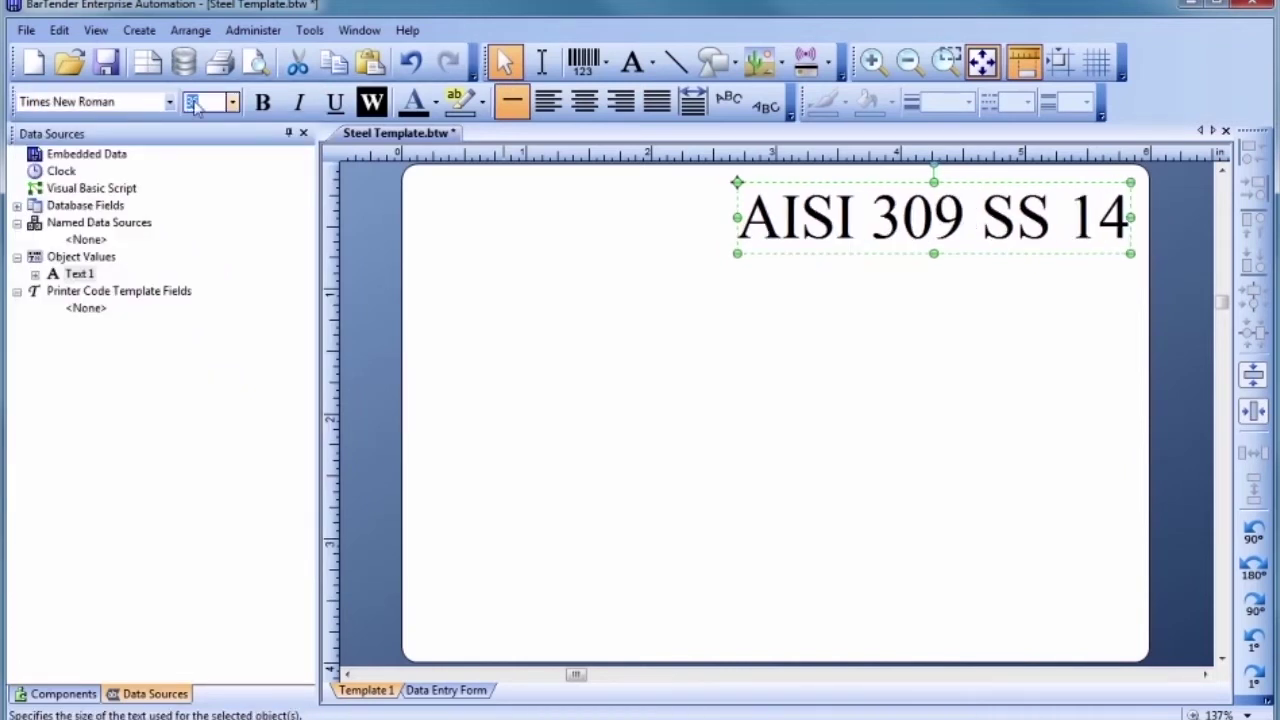
pyautogui.click(263, 104)
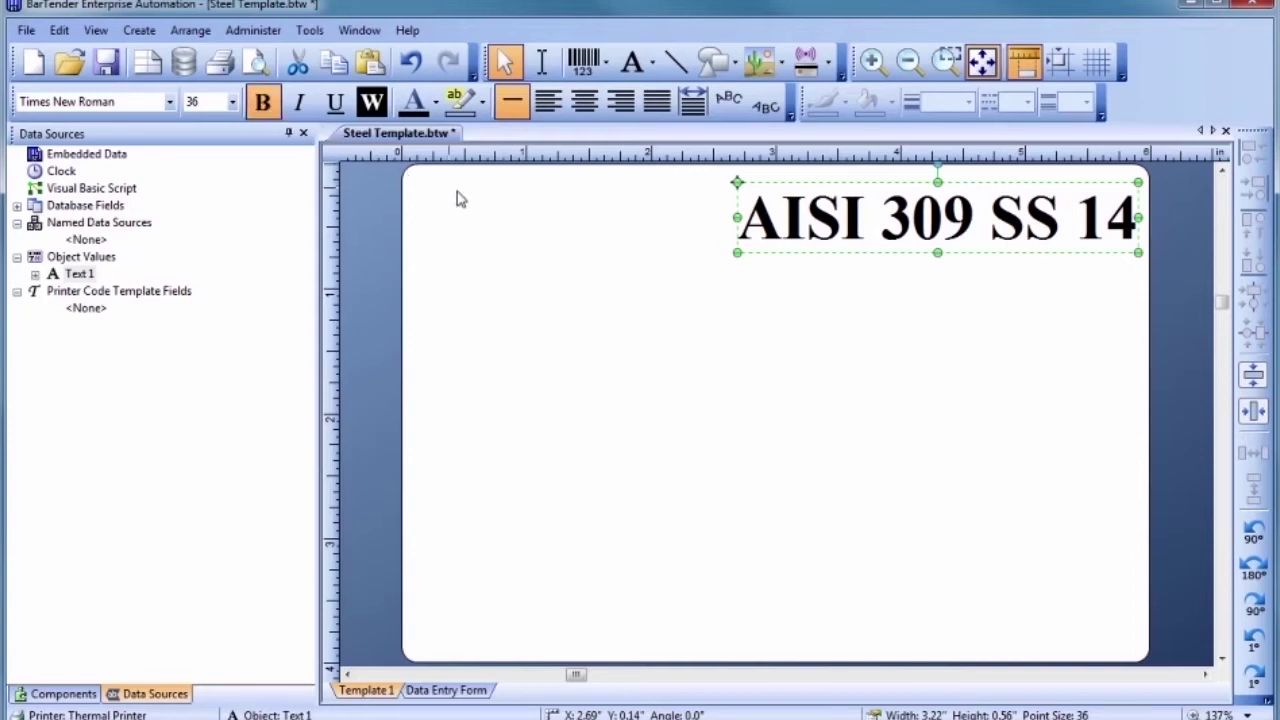
pyautogui.click(594, 261)
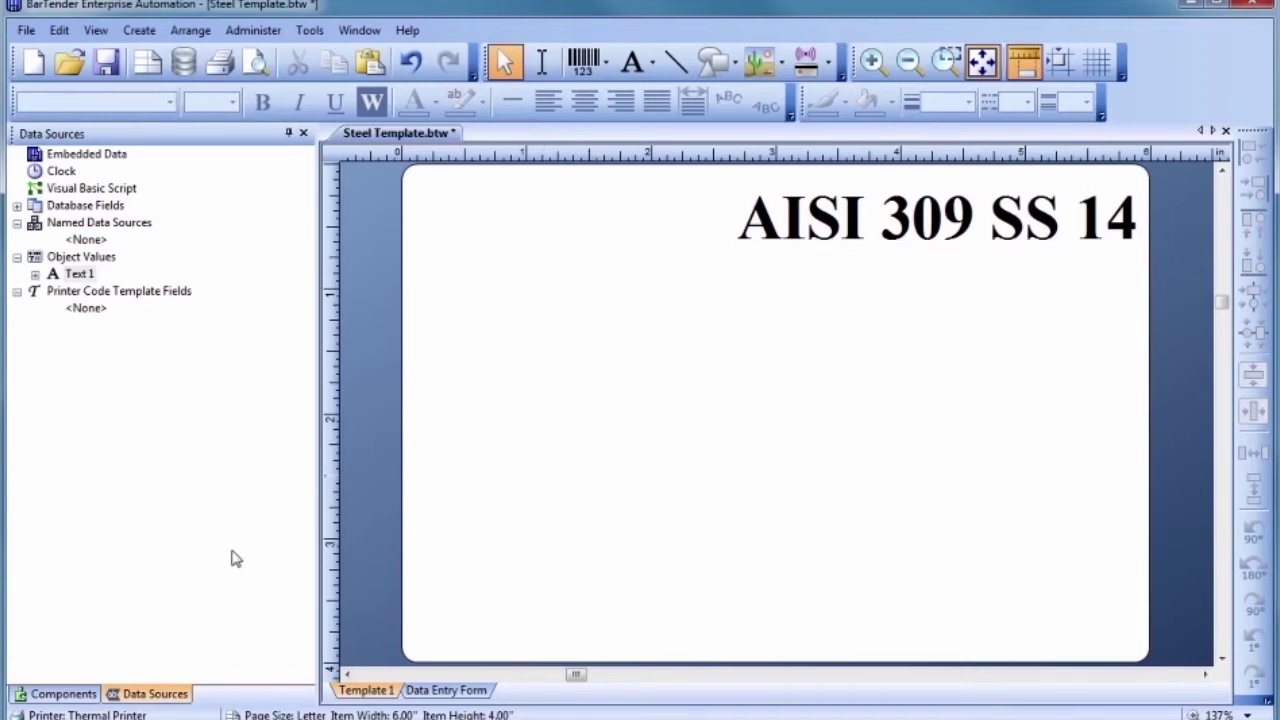
# View the sample components, return to the data sources and narrow their pane to widen the design area.
pyautogui.click(60, 694)
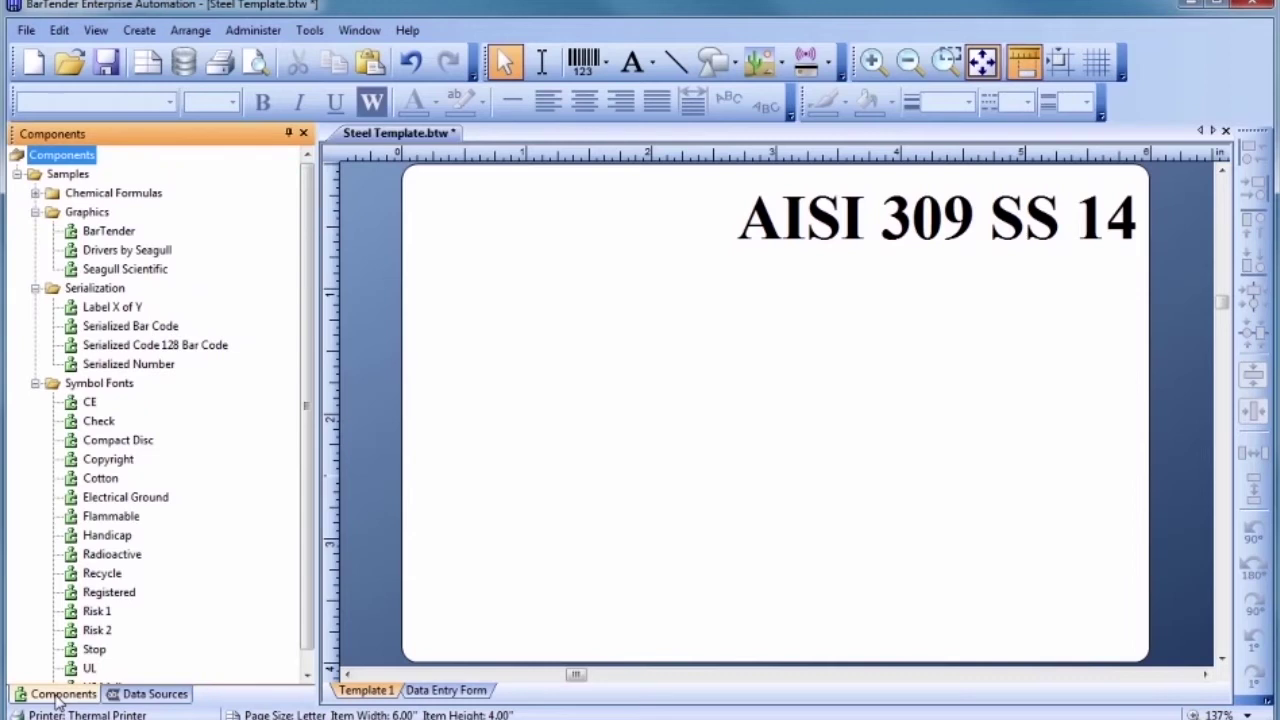
pyautogui.click(150, 694)
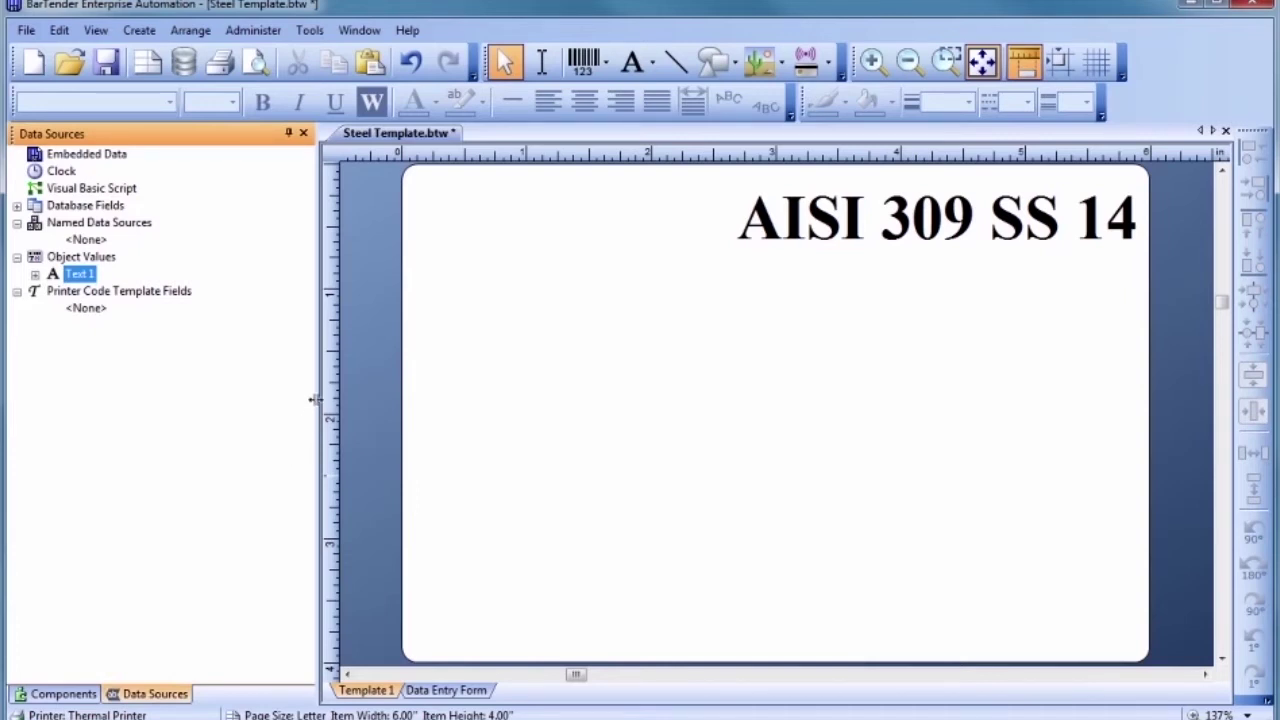
pyautogui.moveTo(314, 399); pyautogui.dragTo(236, 410)
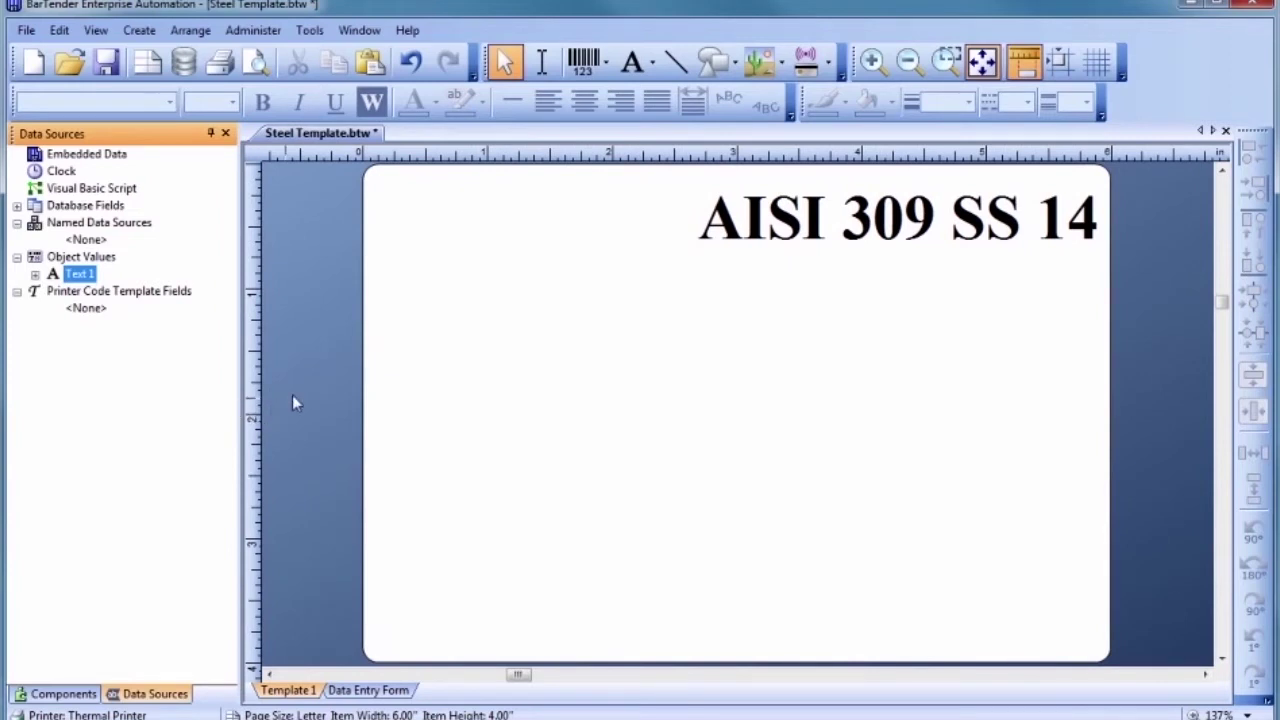
pyautogui.click(491, 349)
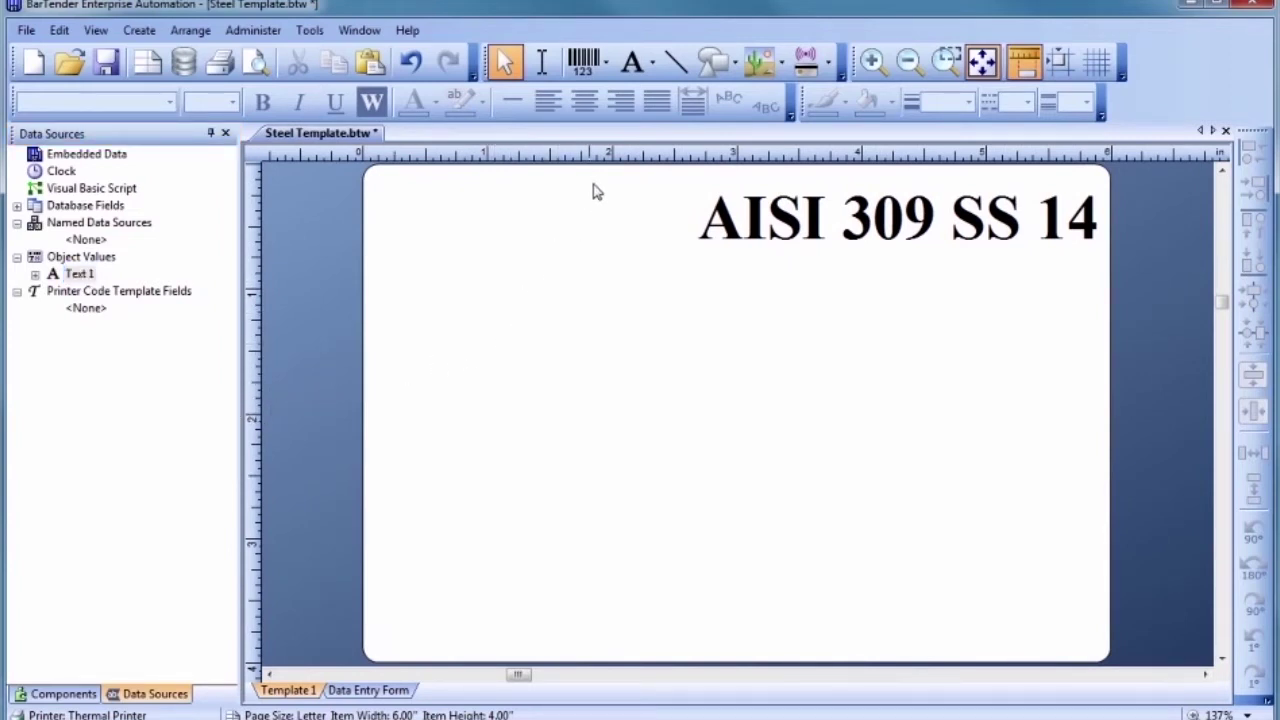
# Draw full-width horizontal lines at about 0.88 and 2.50 inches down, and a vertical line 2.50 inches across from the top edge to the lower line.
pyautogui.click(674, 66)
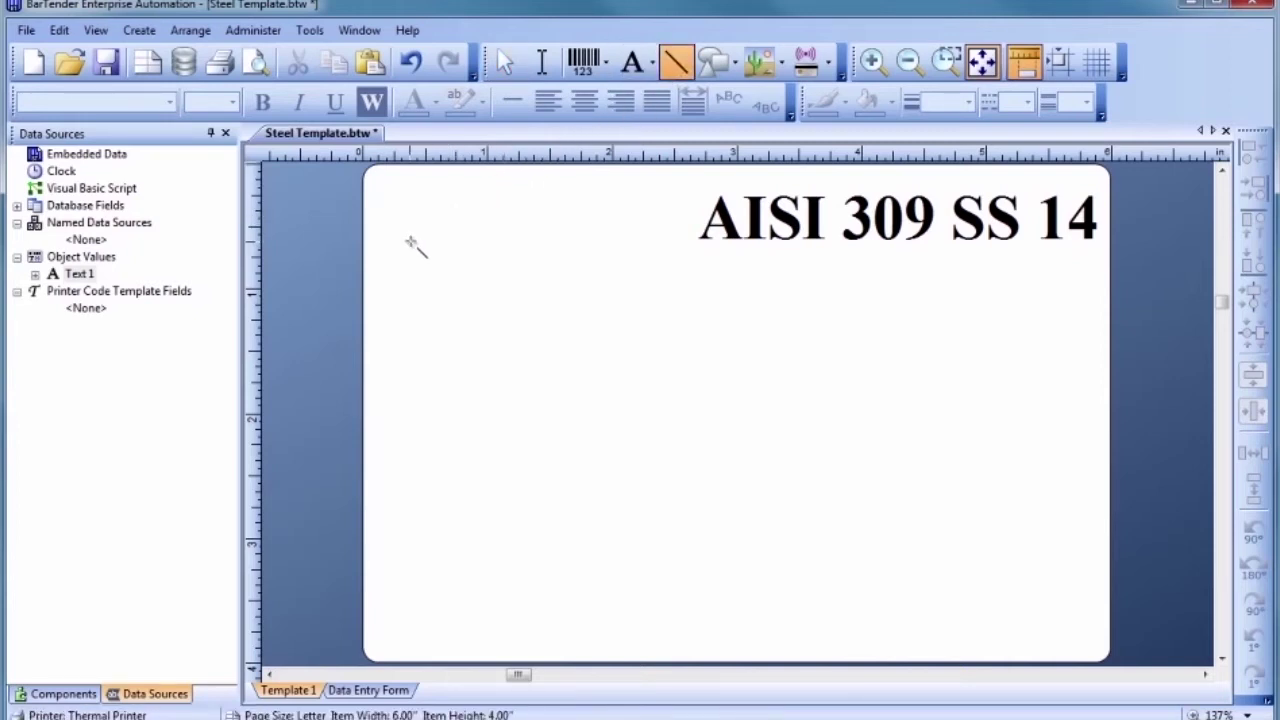
pyautogui.moveTo(363, 274); pyautogui.dragTo(1112, 272)
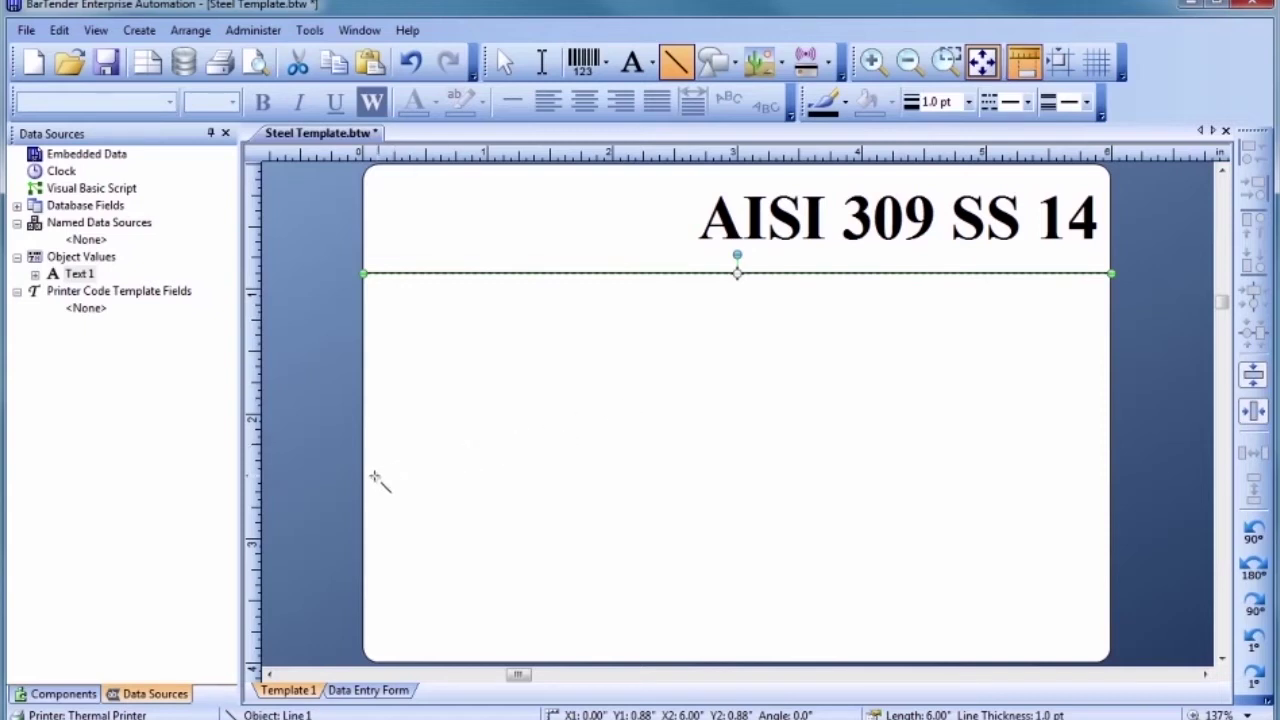
pyautogui.moveTo(364, 475); pyautogui.dragTo(1110, 477)
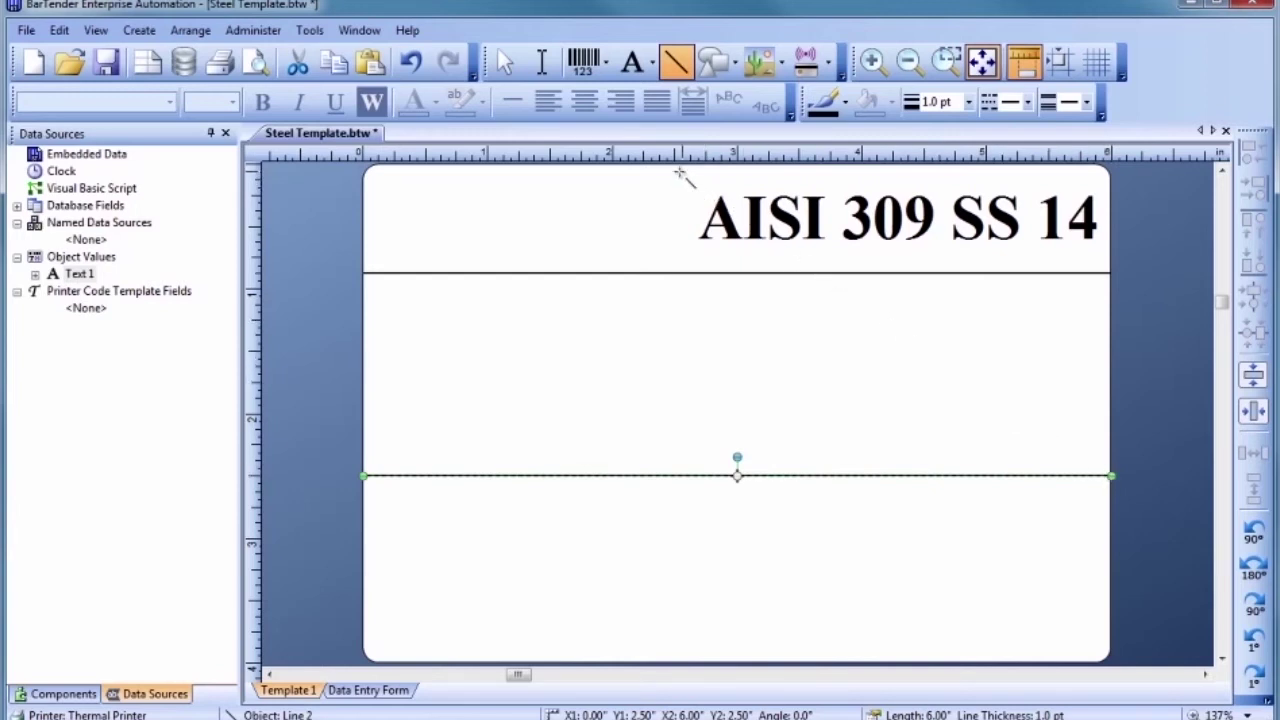
pyautogui.moveTo(675, 168); pyautogui.dragTo(676, 478)
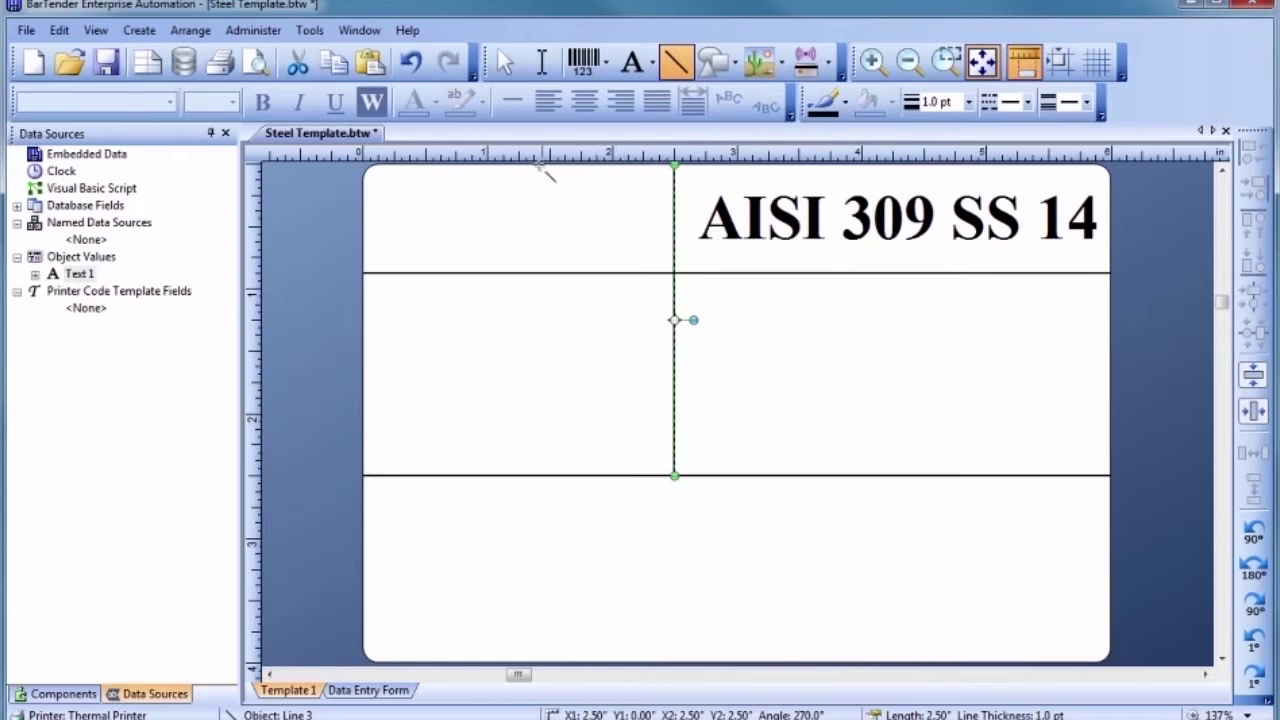
pyautogui.click(502, 64)
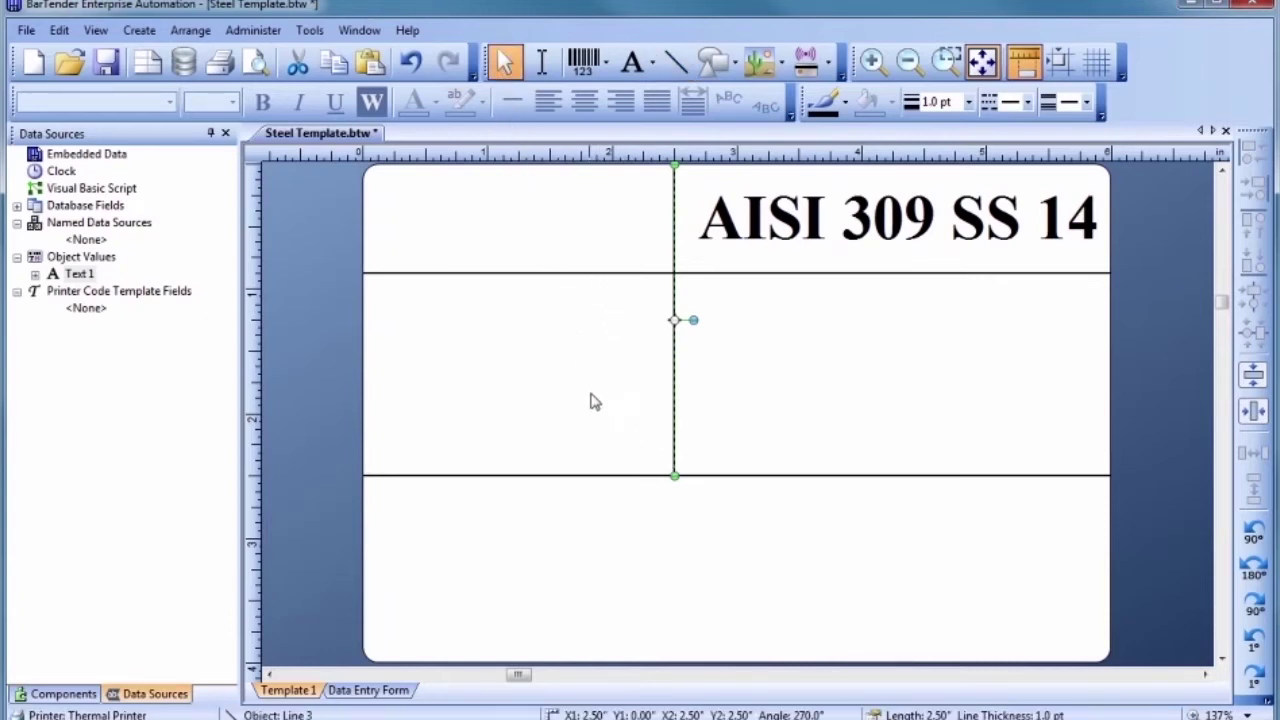
# Set the thickness of all three divider lines to 2.0 pt.
pyautogui.keyDown('shift'); pyautogui.click(618, 478); pyautogui.keyUp('shift')
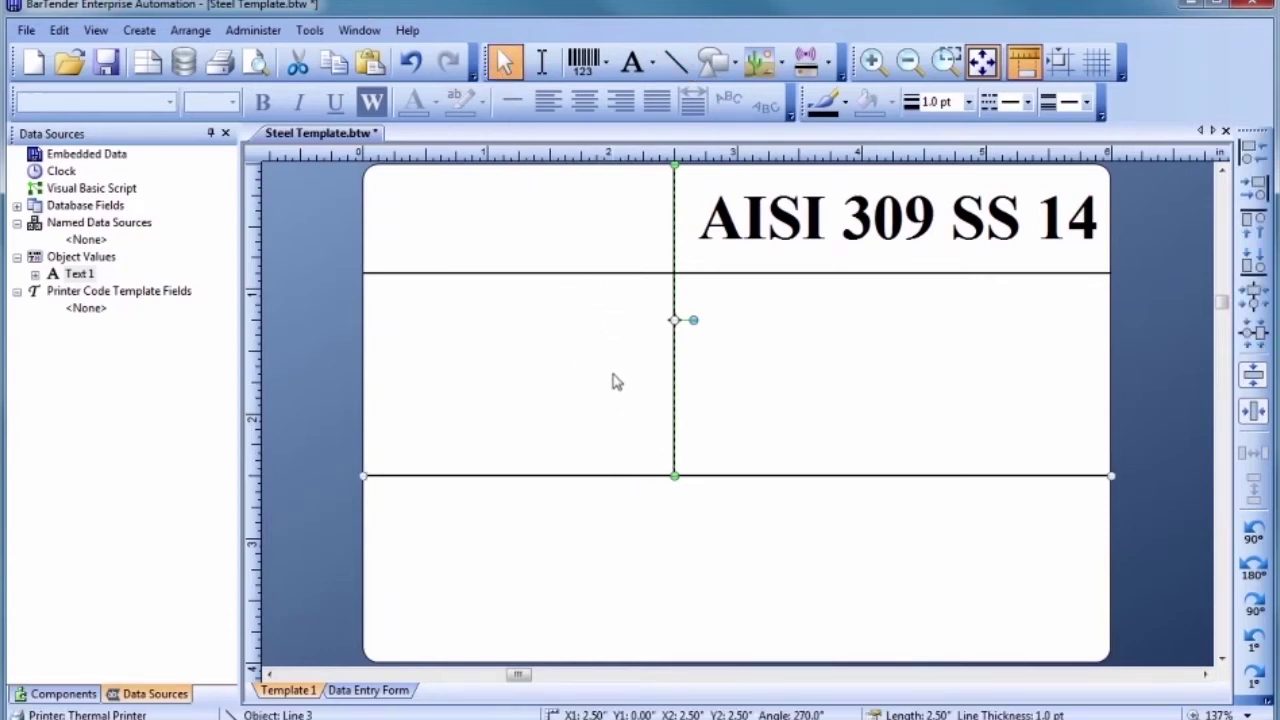
pyautogui.keyDown('shift'); pyautogui.click(610, 273); pyautogui.keyUp('shift')
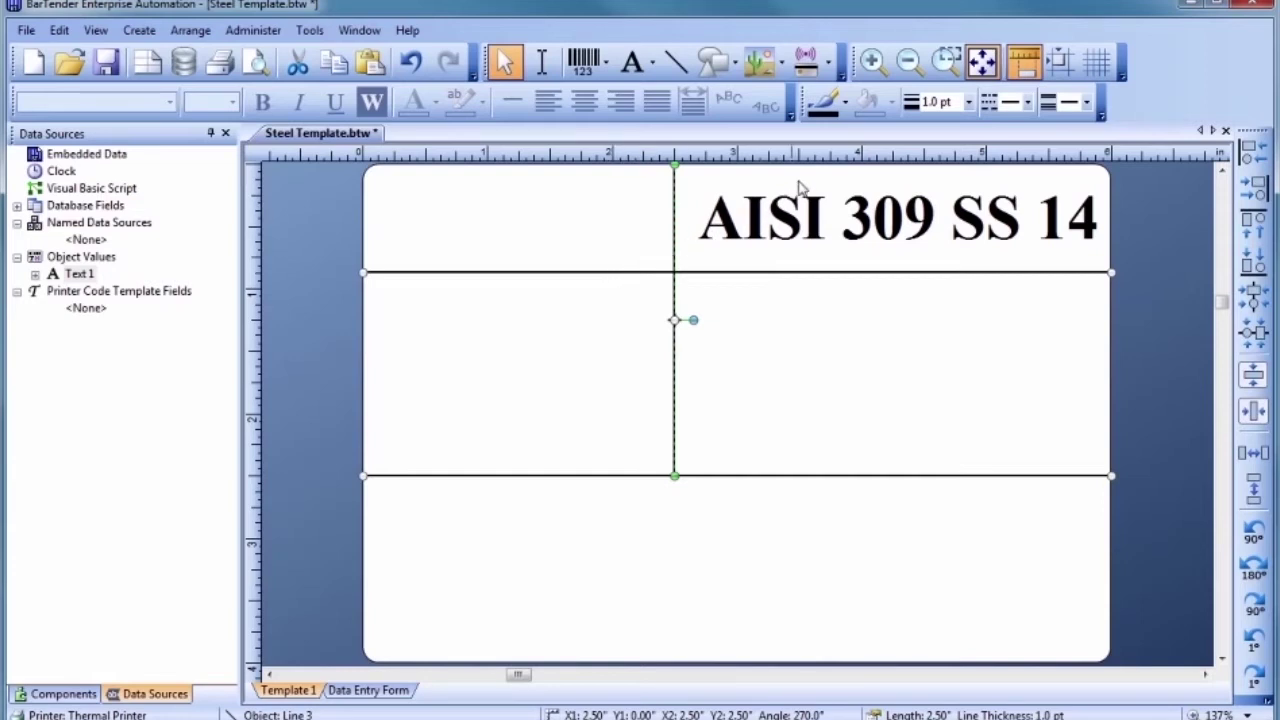
pyautogui.click(968, 102)
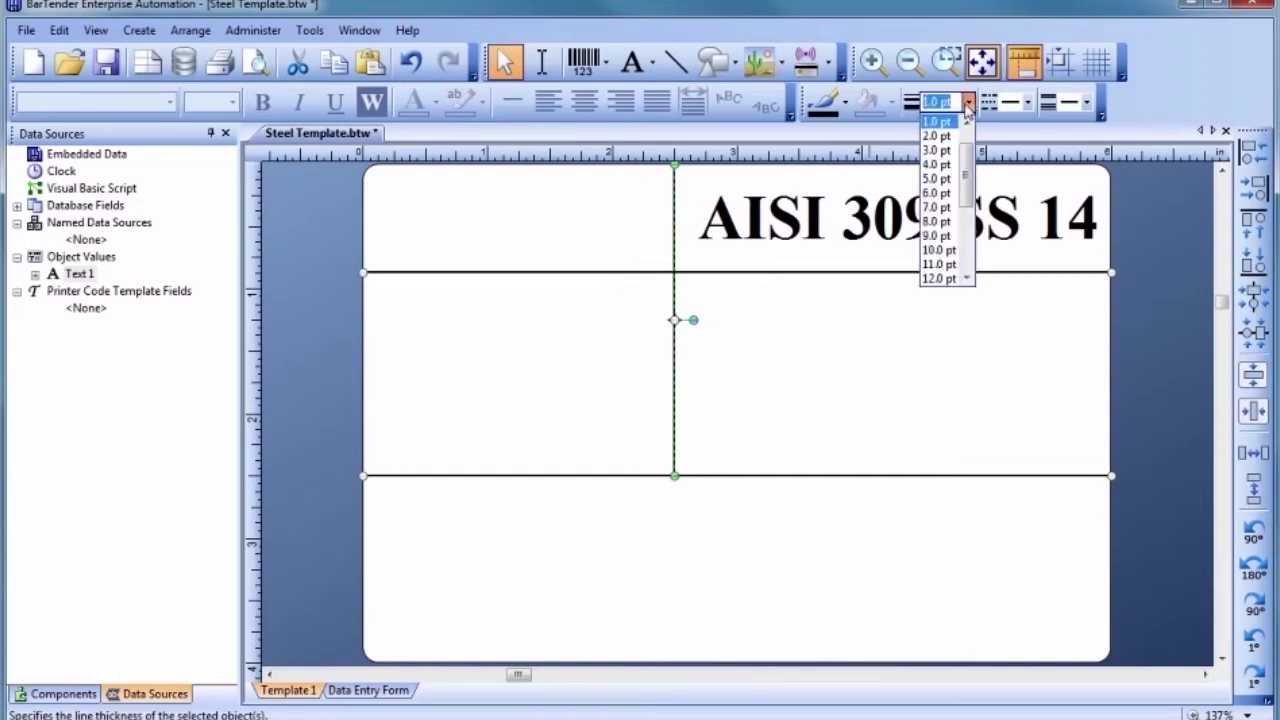
pyautogui.click(937, 136)
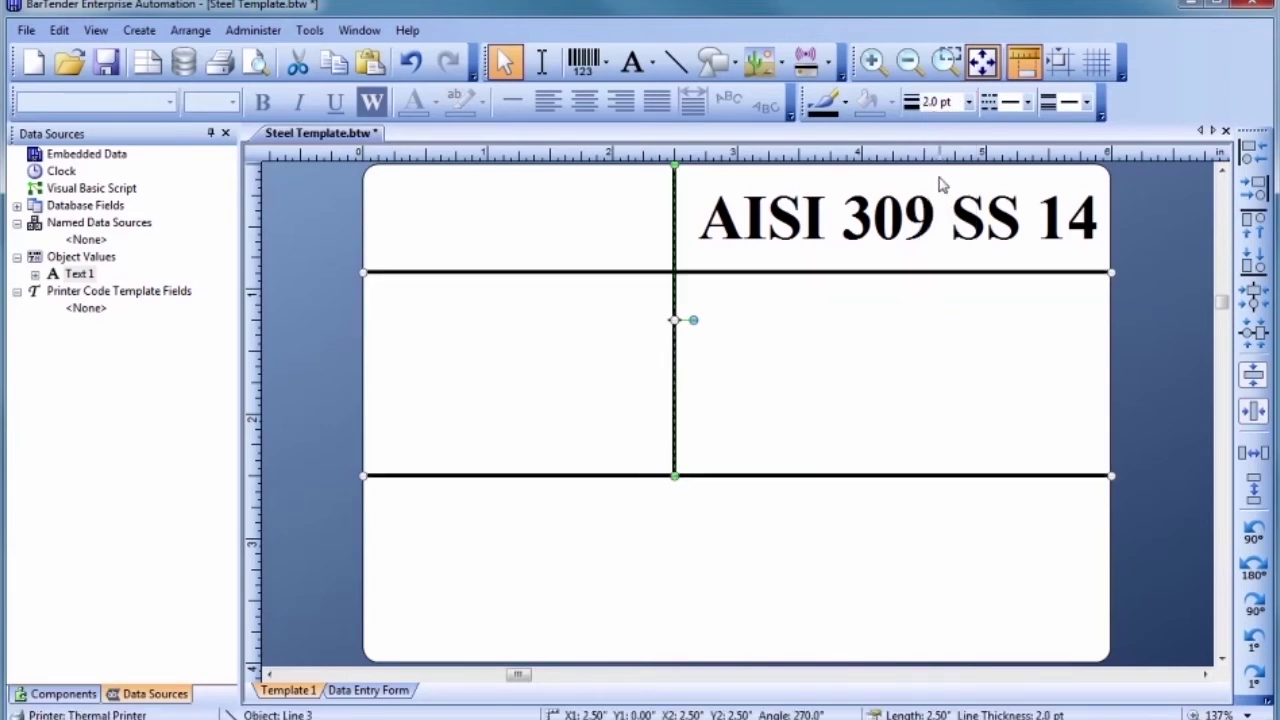
pyautogui.click(897, 381)
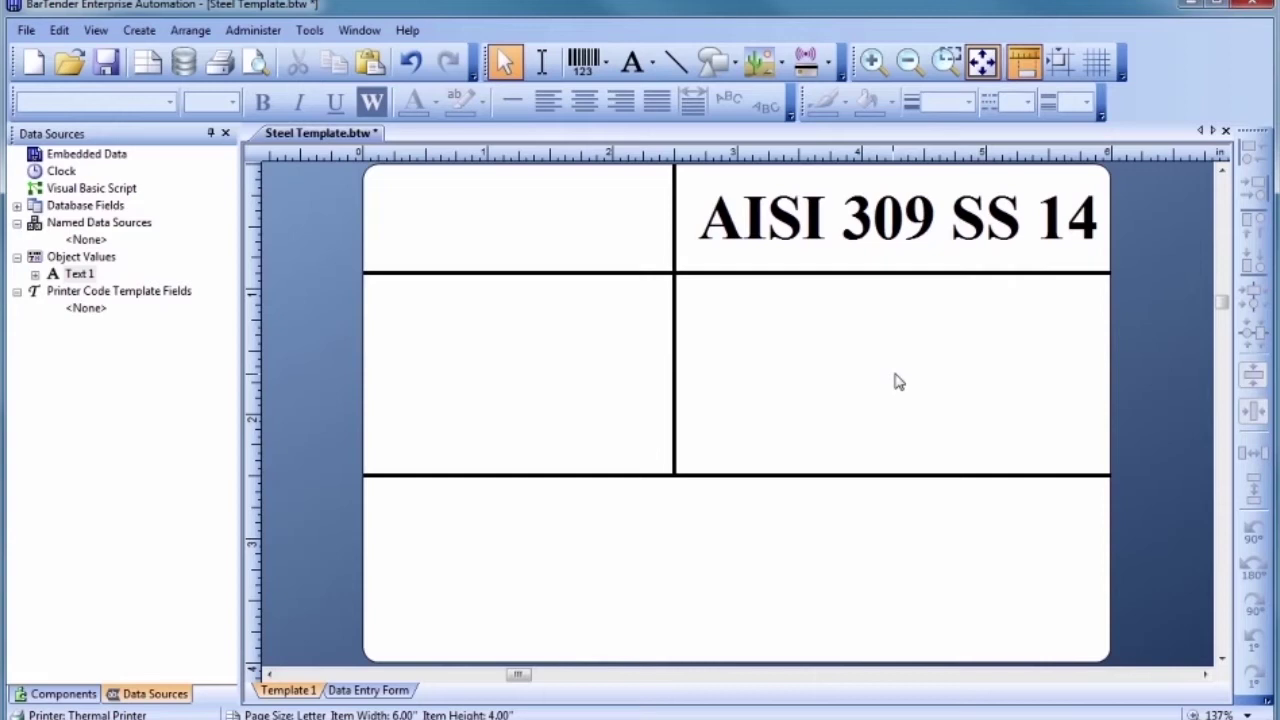
# Place a GS1-128 (01), 40 mils, 100% bar code, from the GS1 symbology group, in the section below the lower divider line.
pyautogui.click(586, 63)
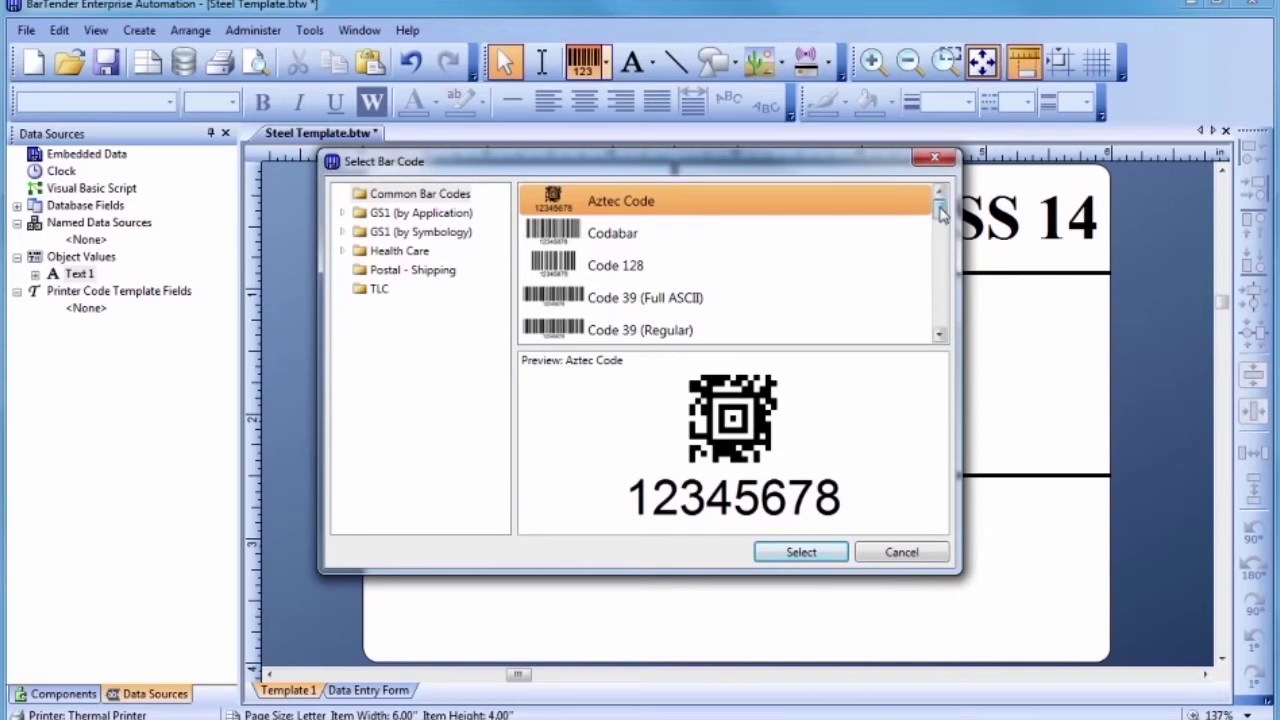
pyautogui.moveTo(940, 215); pyautogui.dragTo(940, 322)
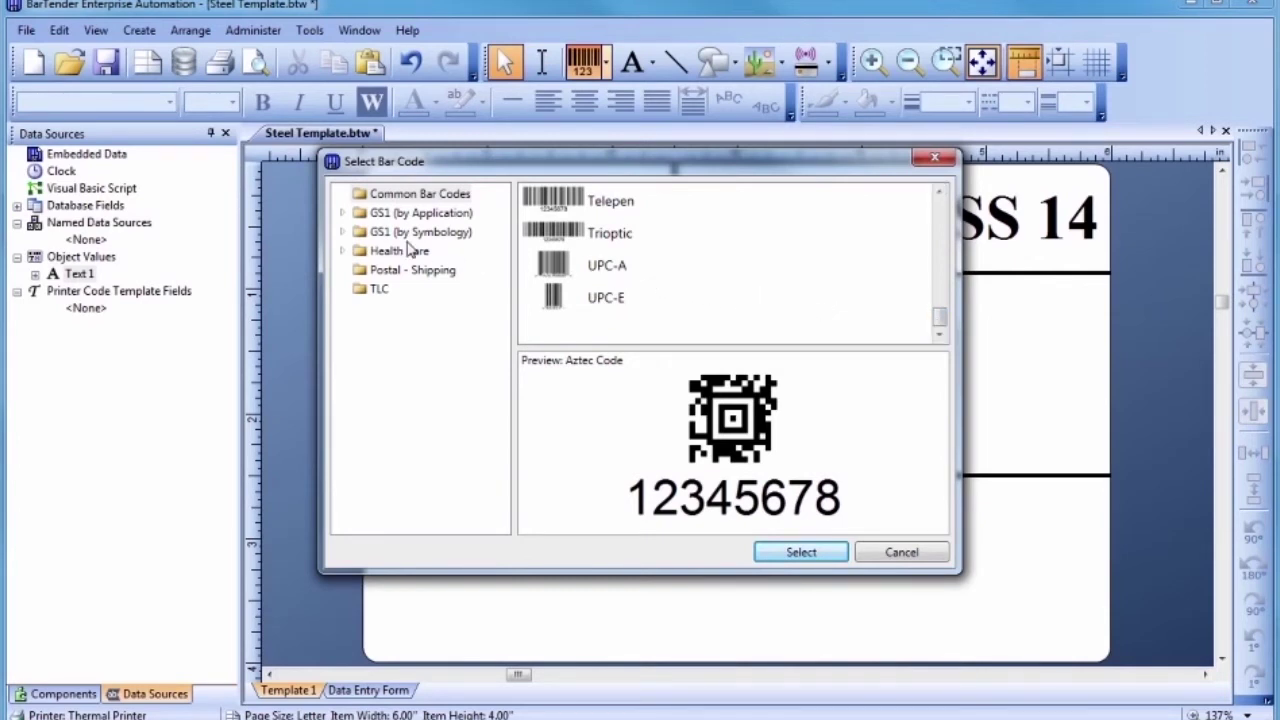
pyautogui.click(342, 232)
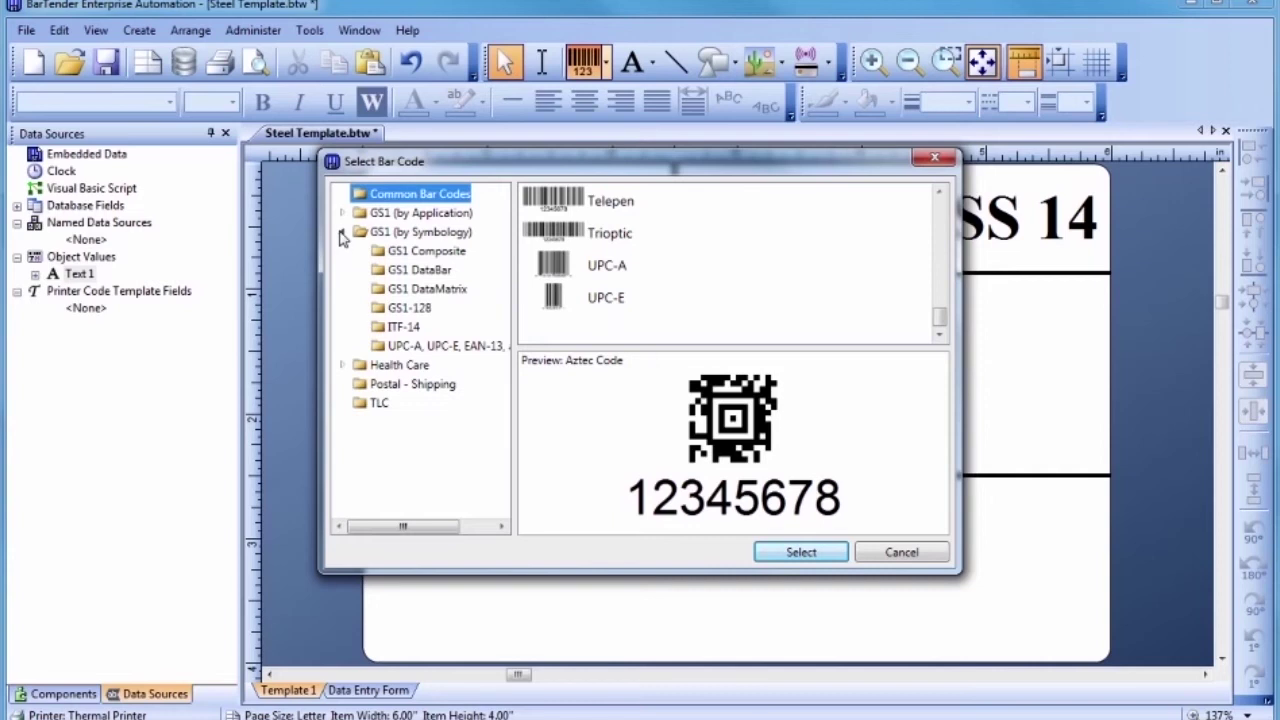
pyautogui.click(380, 312)
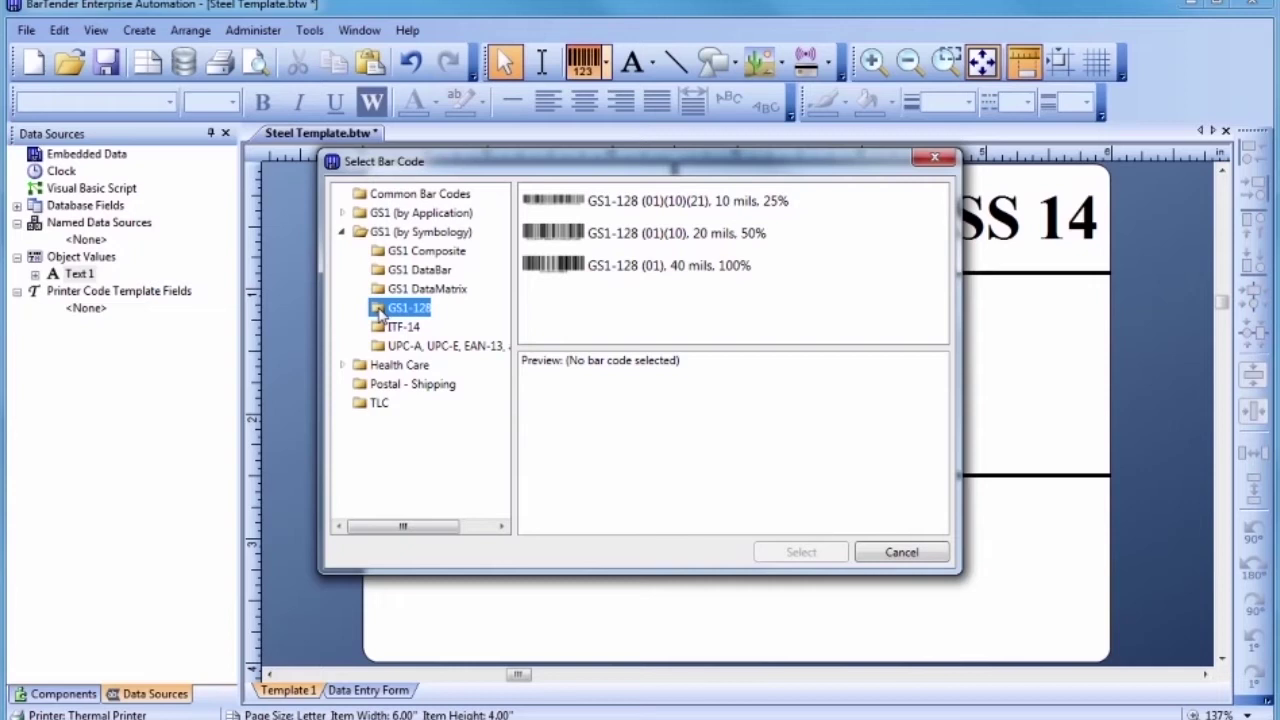
pyautogui.click(589, 270)
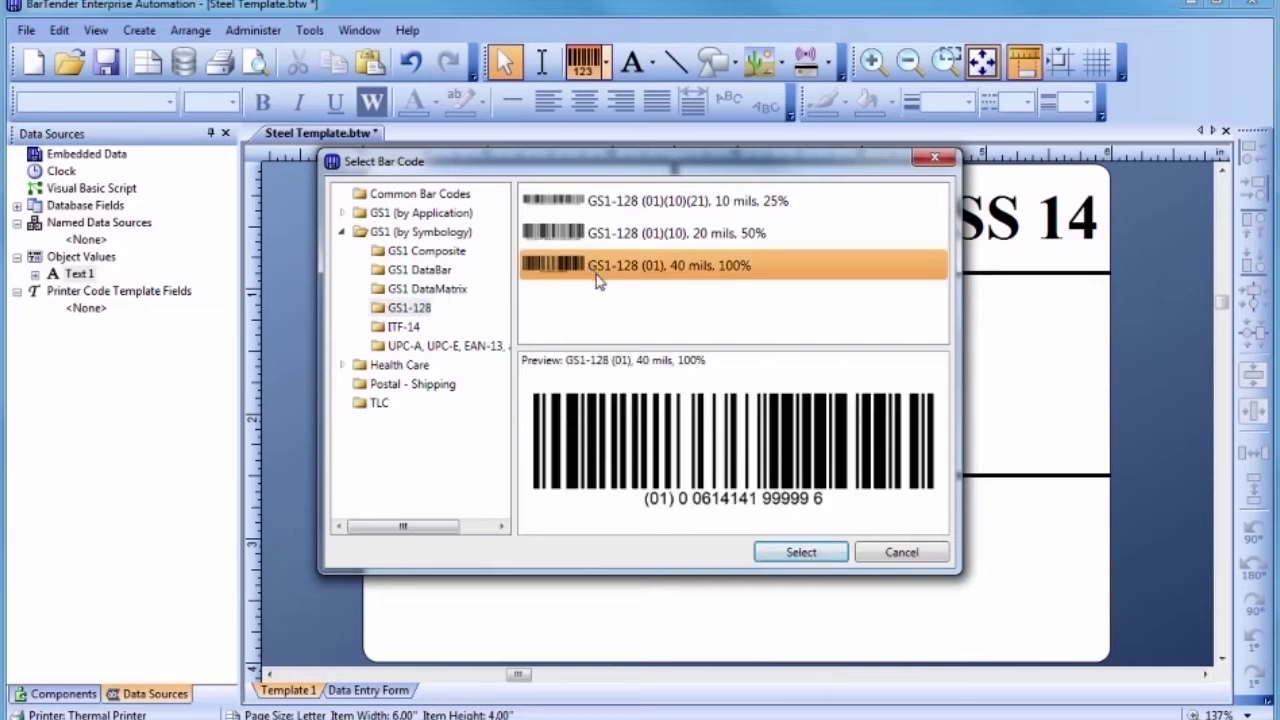
pyautogui.click(806, 553)
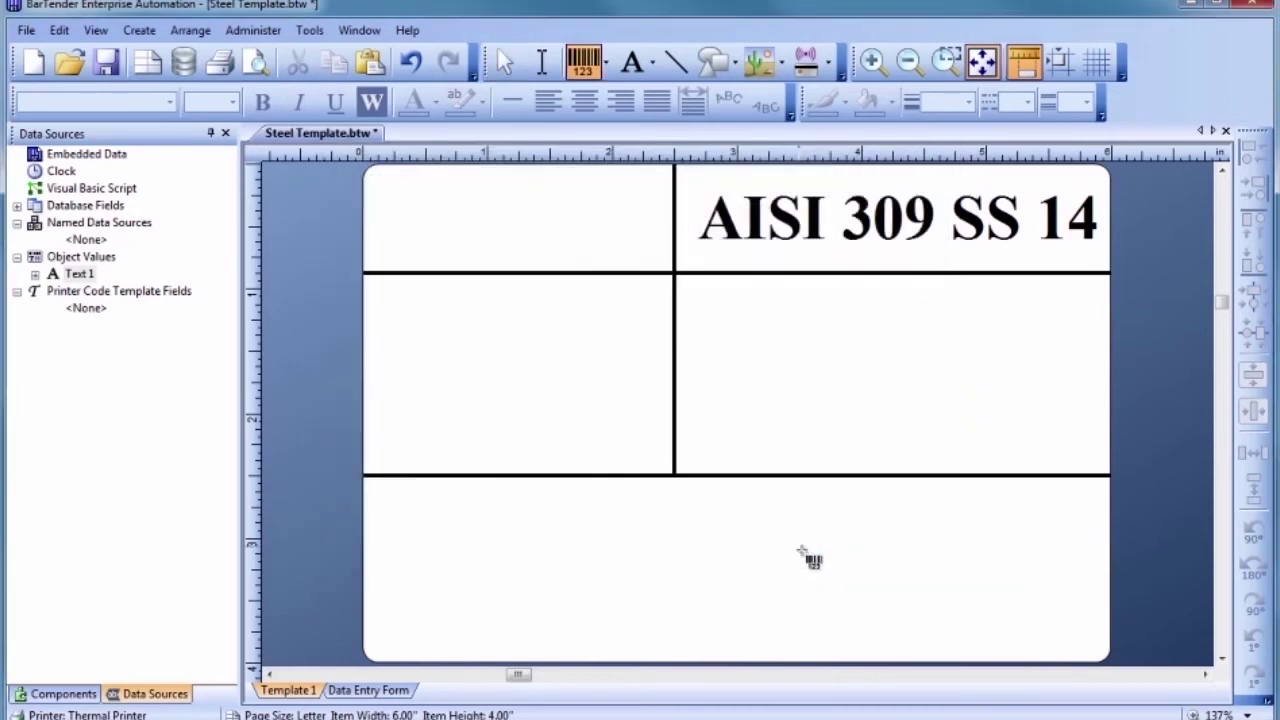
pyautogui.click(737, 550)
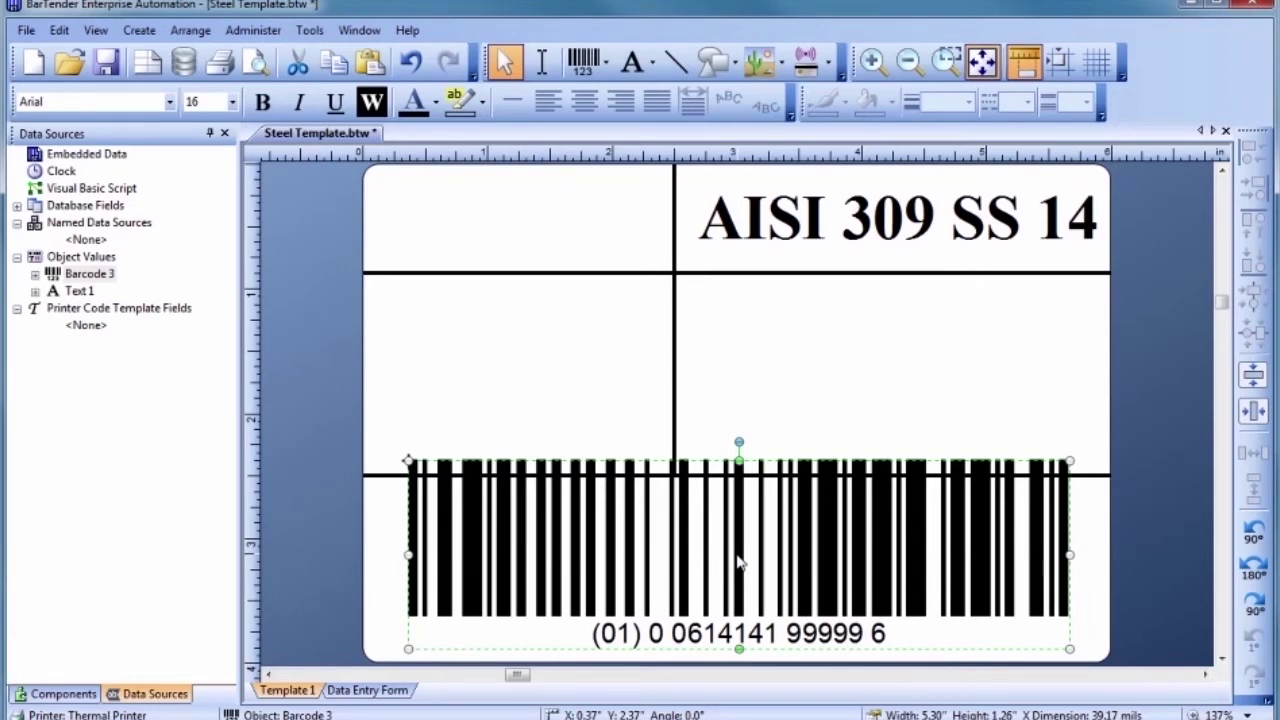
pyautogui.doubleClick(738, 563)
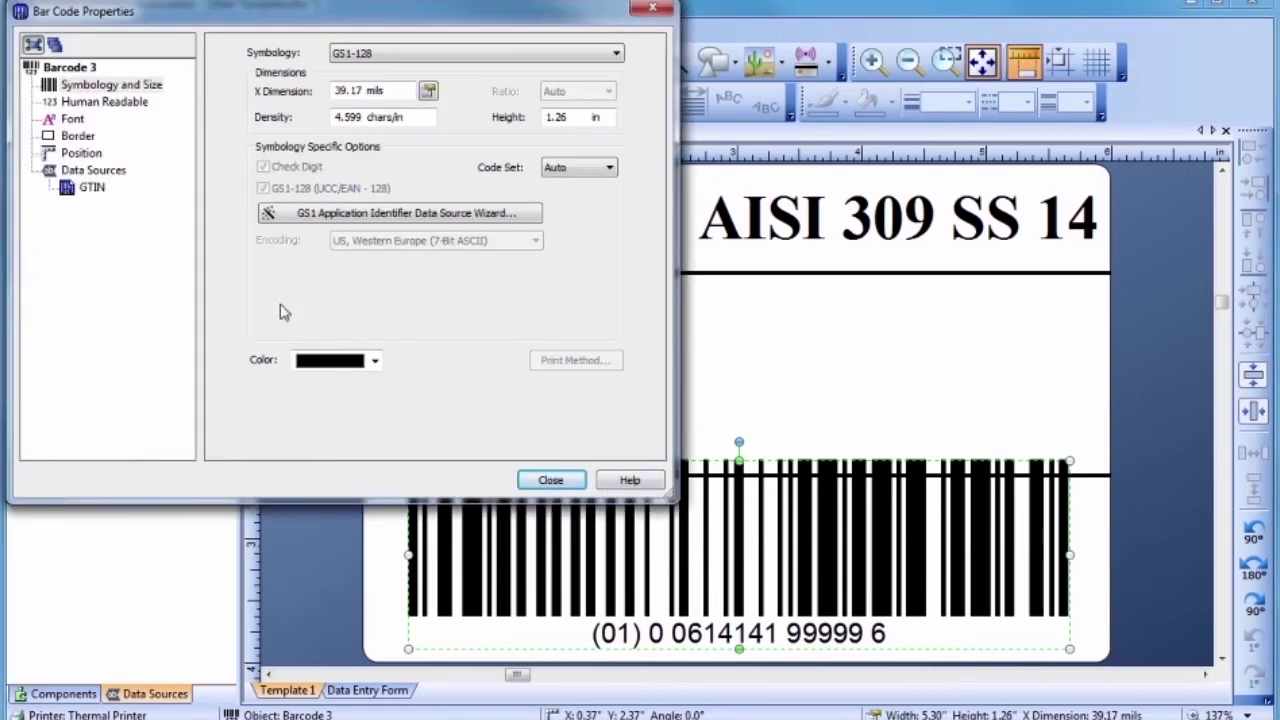
pyautogui.click(72, 192)
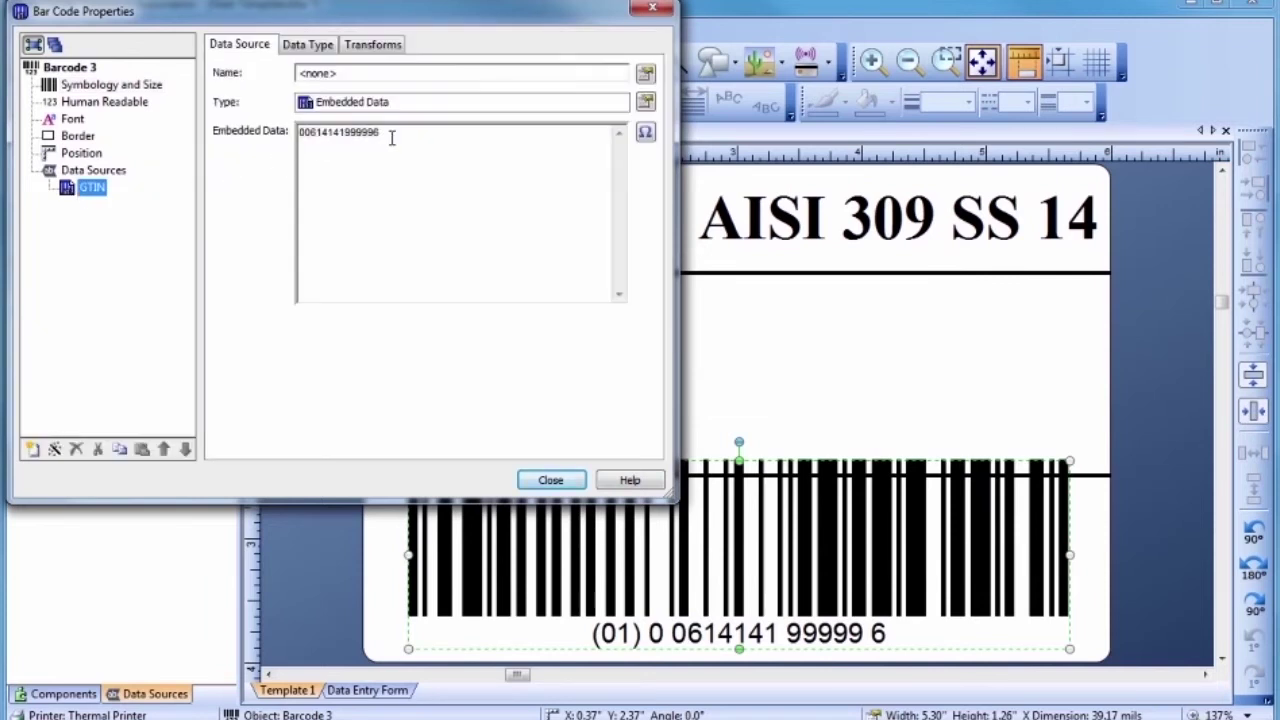
pyautogui.moveTo(392, 138); pyautogui.dragTo(296, 141)
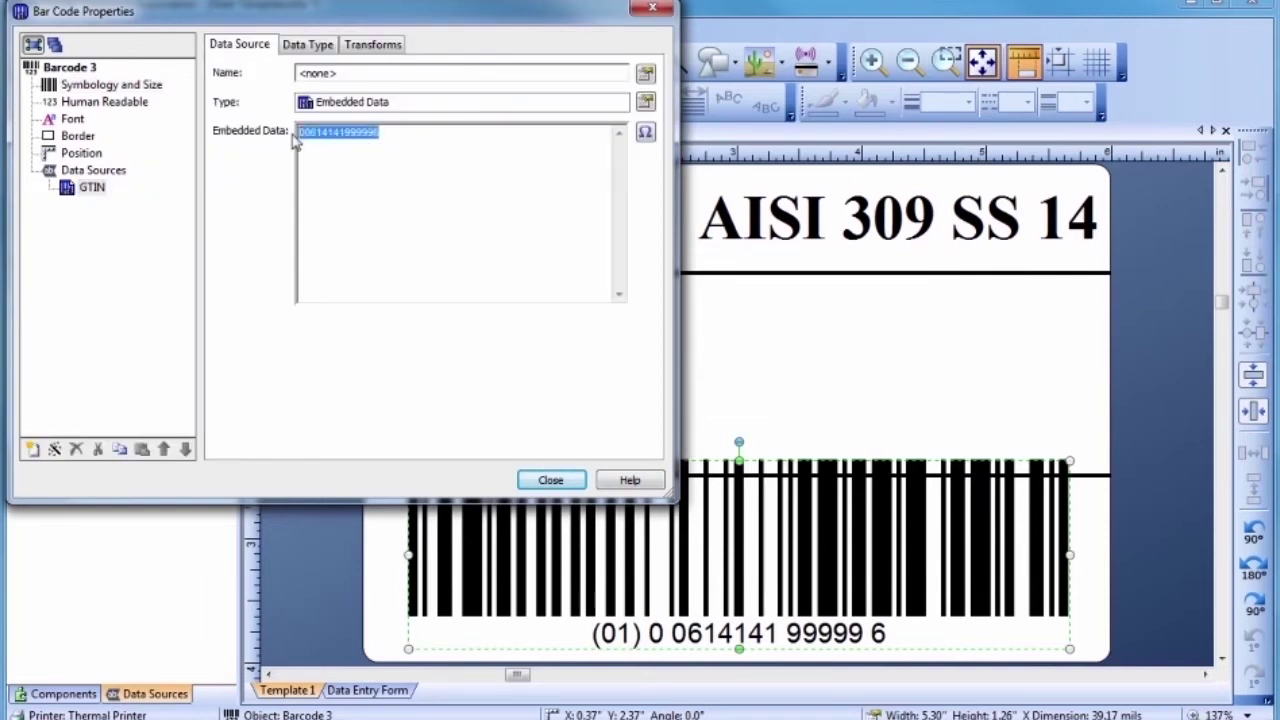
pyautogui.write('00561161')
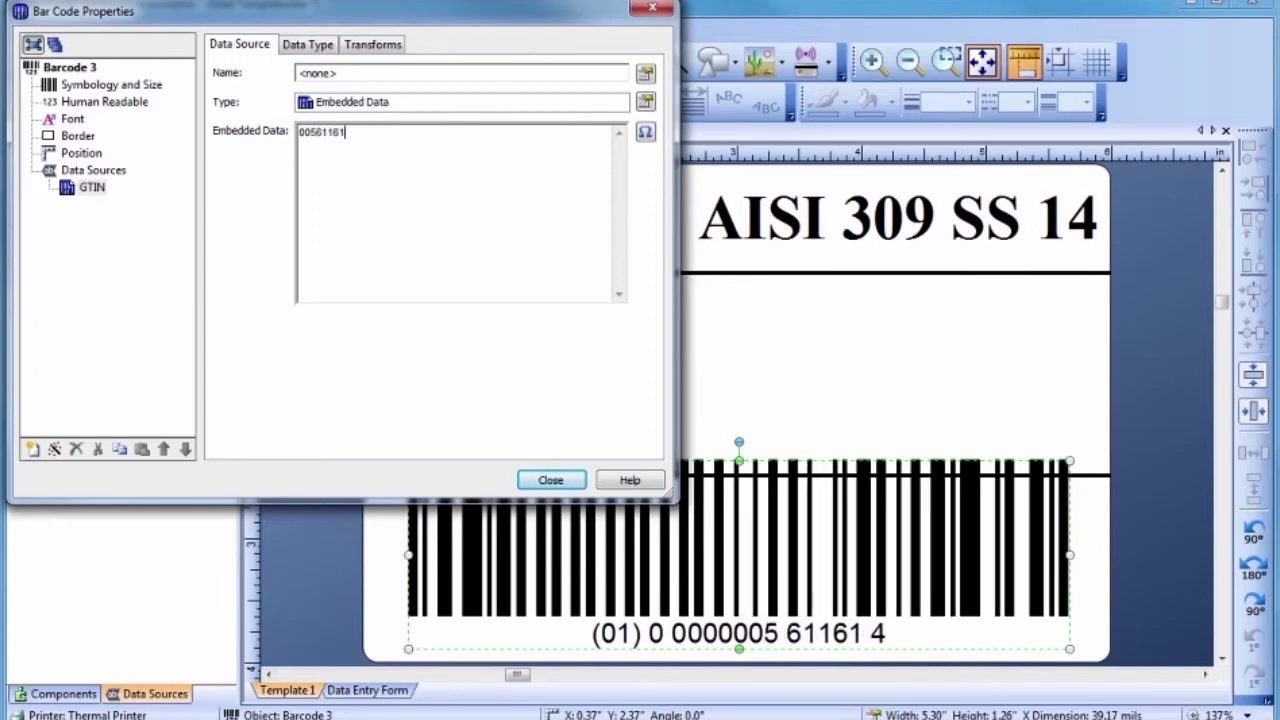
pyautogui.write('00010')
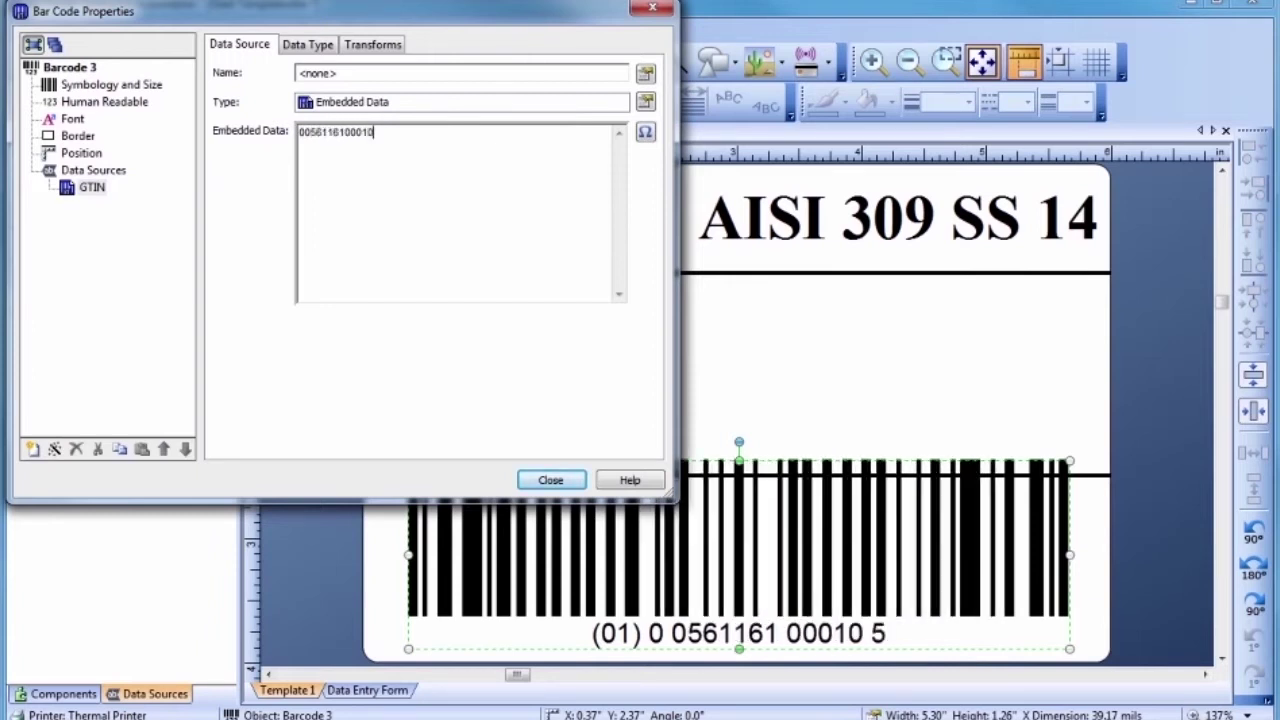
# Set the bar code's human-readable font to Arial Black at 18 points.
pyautogui.click(72, 121)
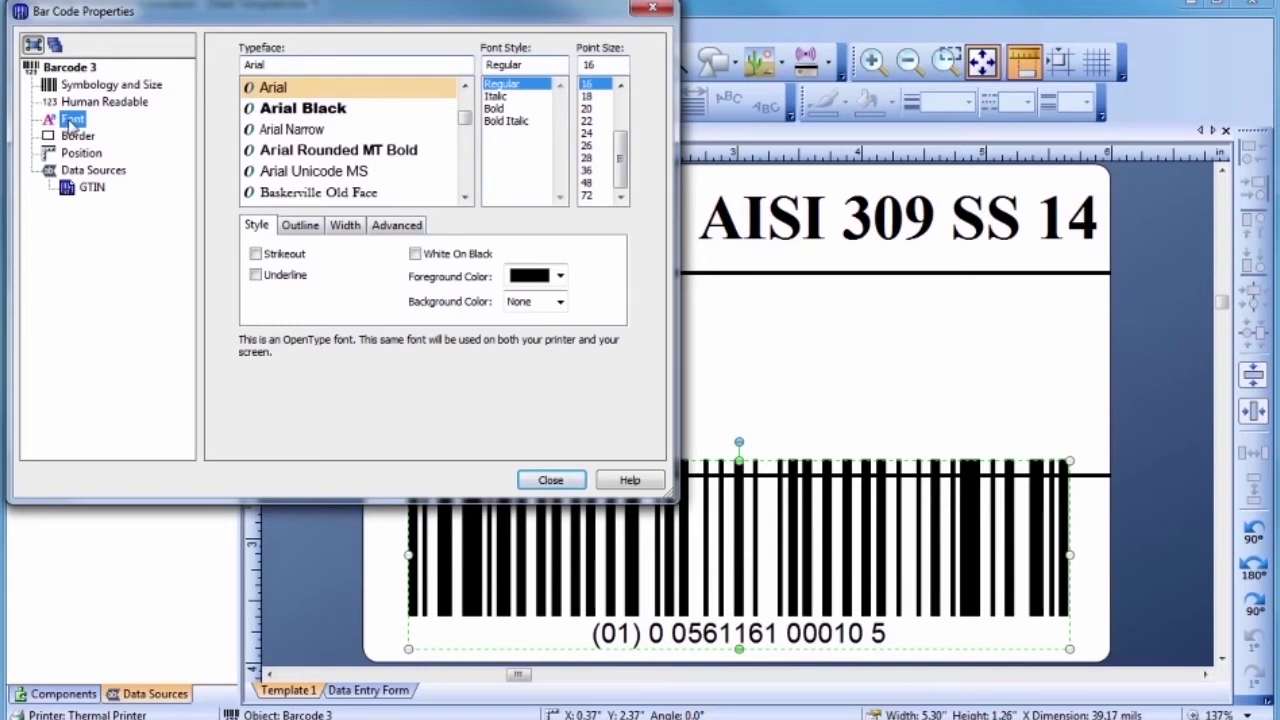
pyautogui.click(288, 108)
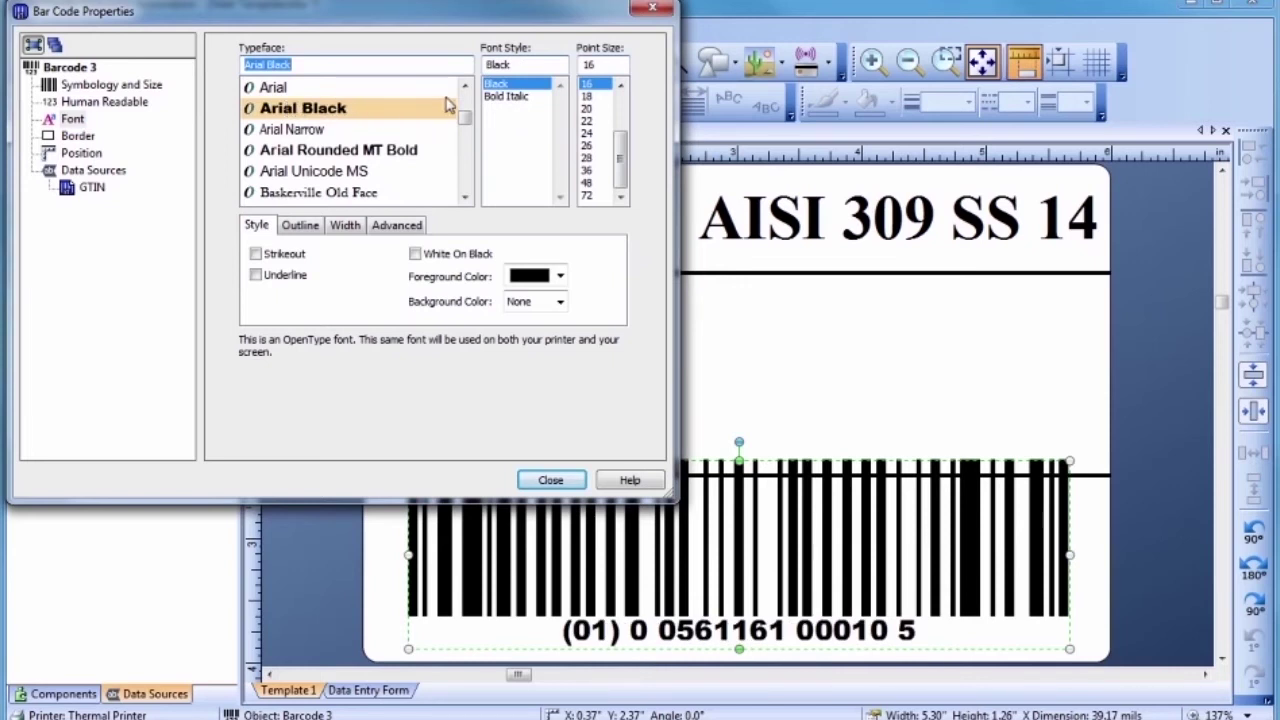
pyautogui.click(586, 96)
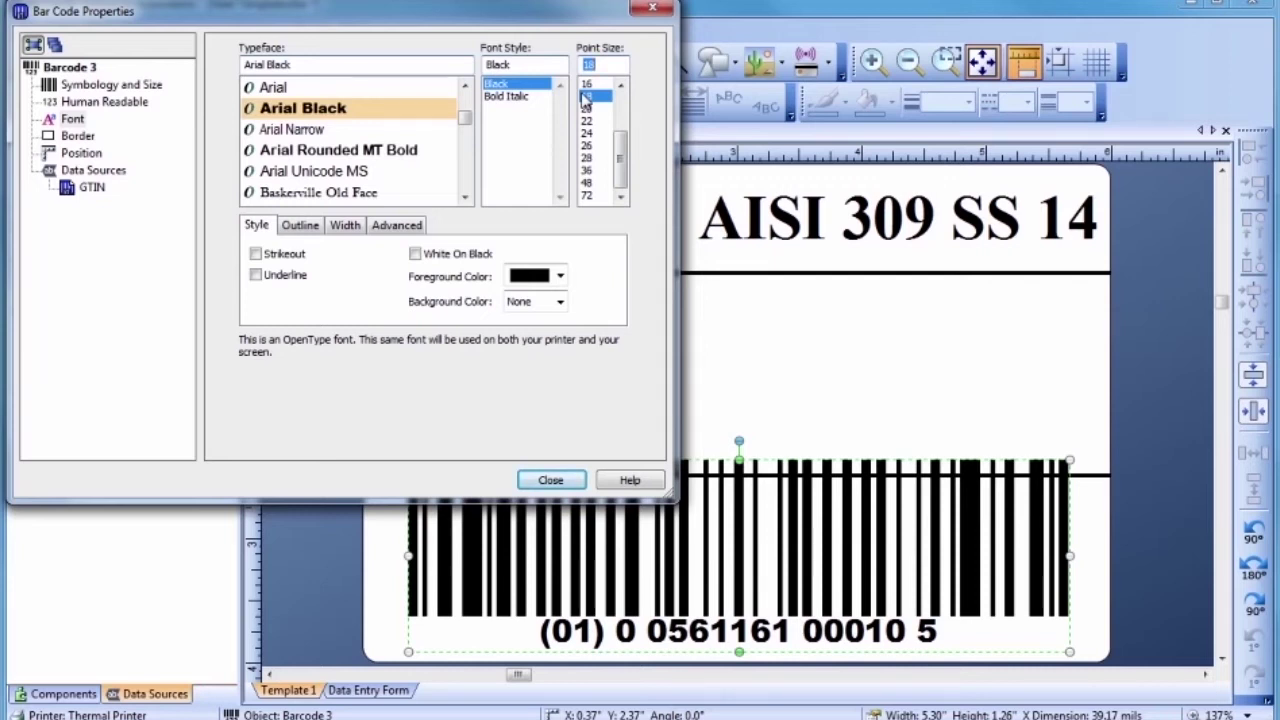
# Place the GS1-128 bar code's human-readable text above the bars and close its properties.
pyautogui.click(107, 112)
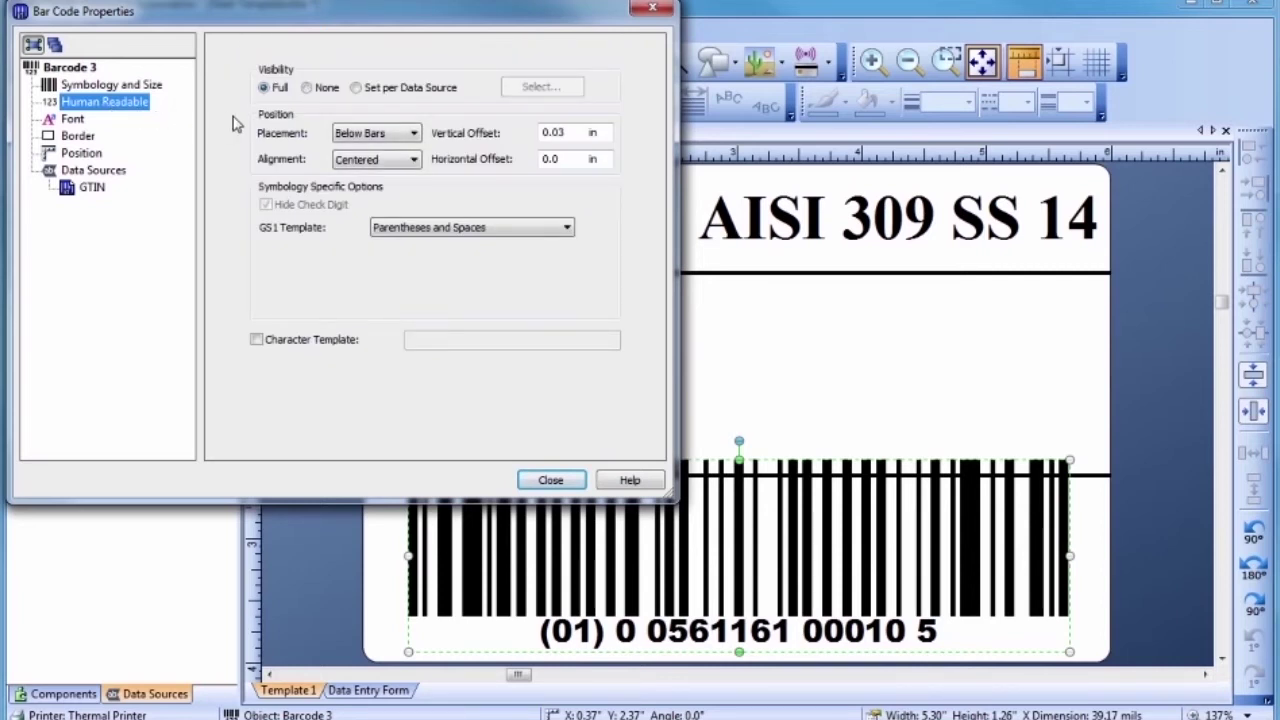
pyautogui.click(370, 133)
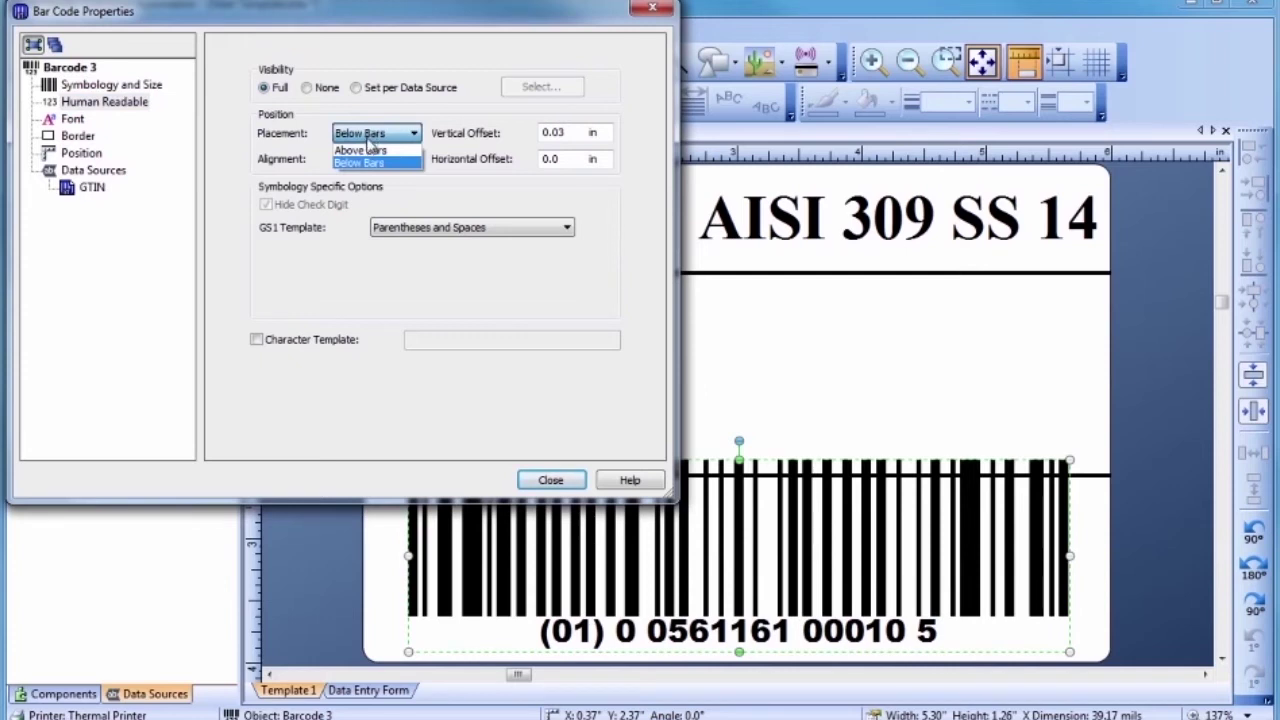
pyautogui.click(368, 162)
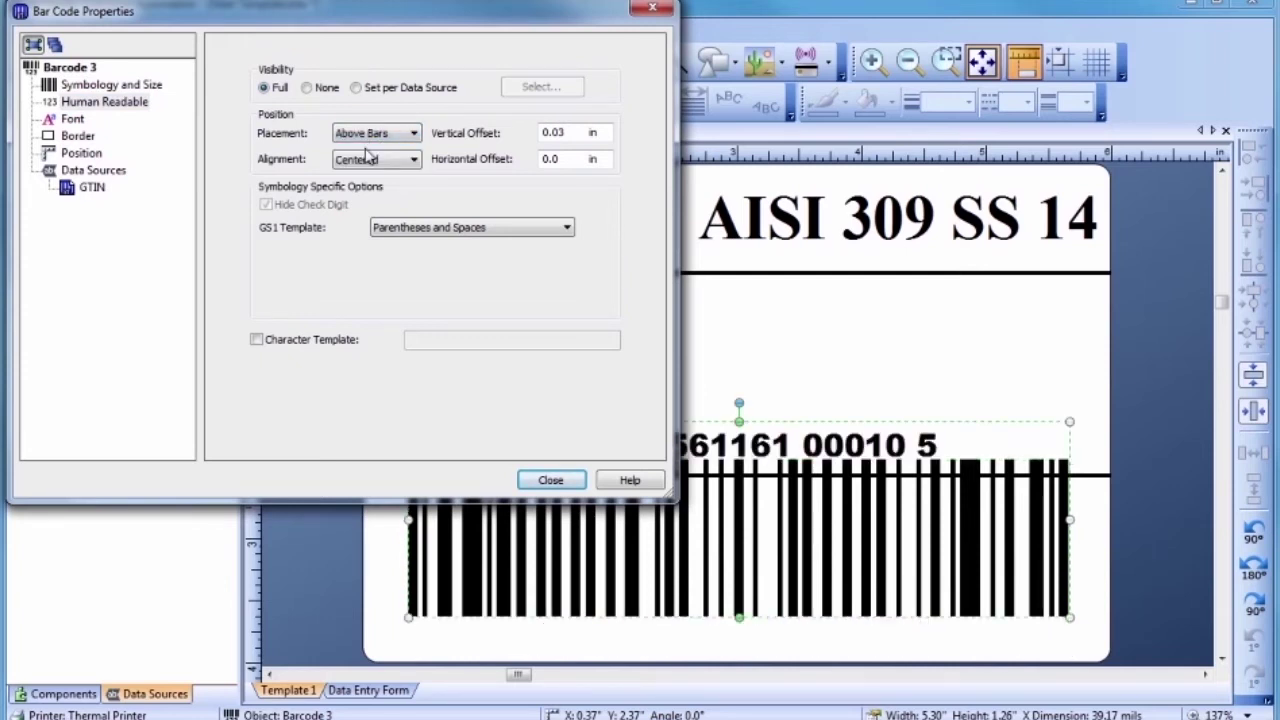
pyautogui.click(372, 160)
pyautogui.click(550, 484)
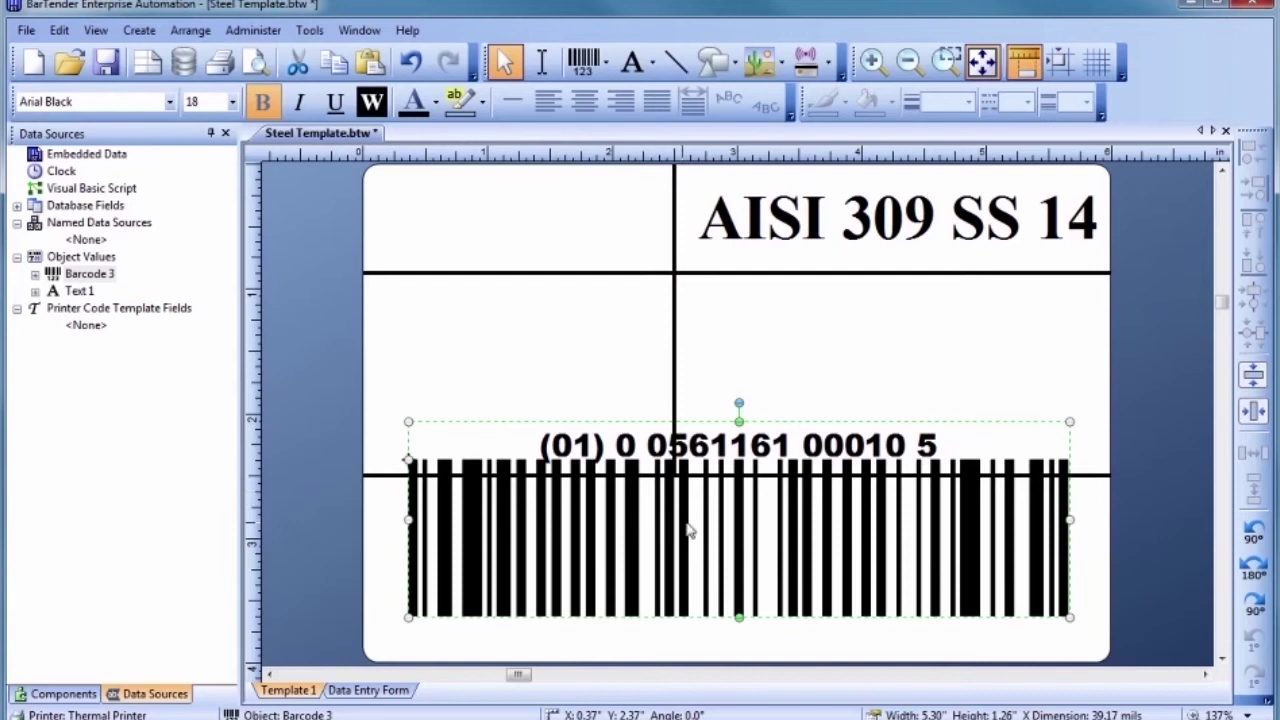
# Move the bar code fully below the lower divider line and shorten it to about 1.02 inches high.
pyautogui.moveTo(740, 543); pyautogui.dragTo(741, 576)
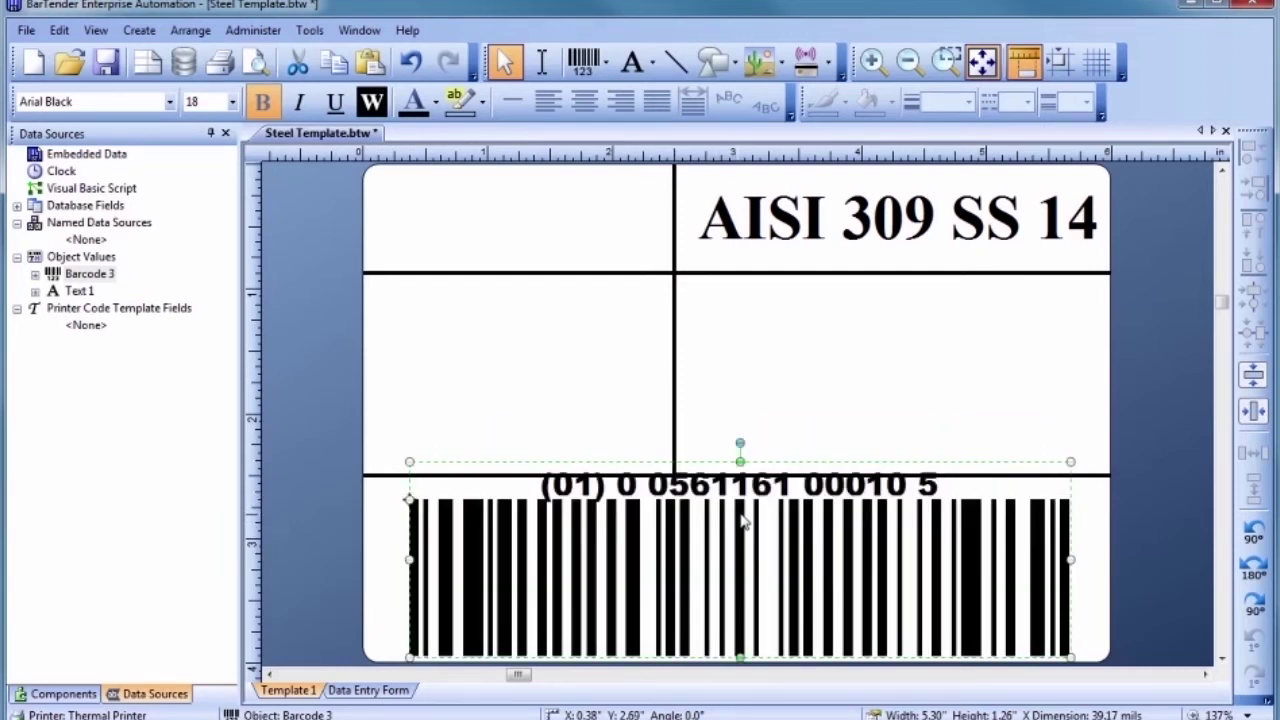
pyautogui.moveTo(740, 460); pyautogui.dragTo(740, 486)
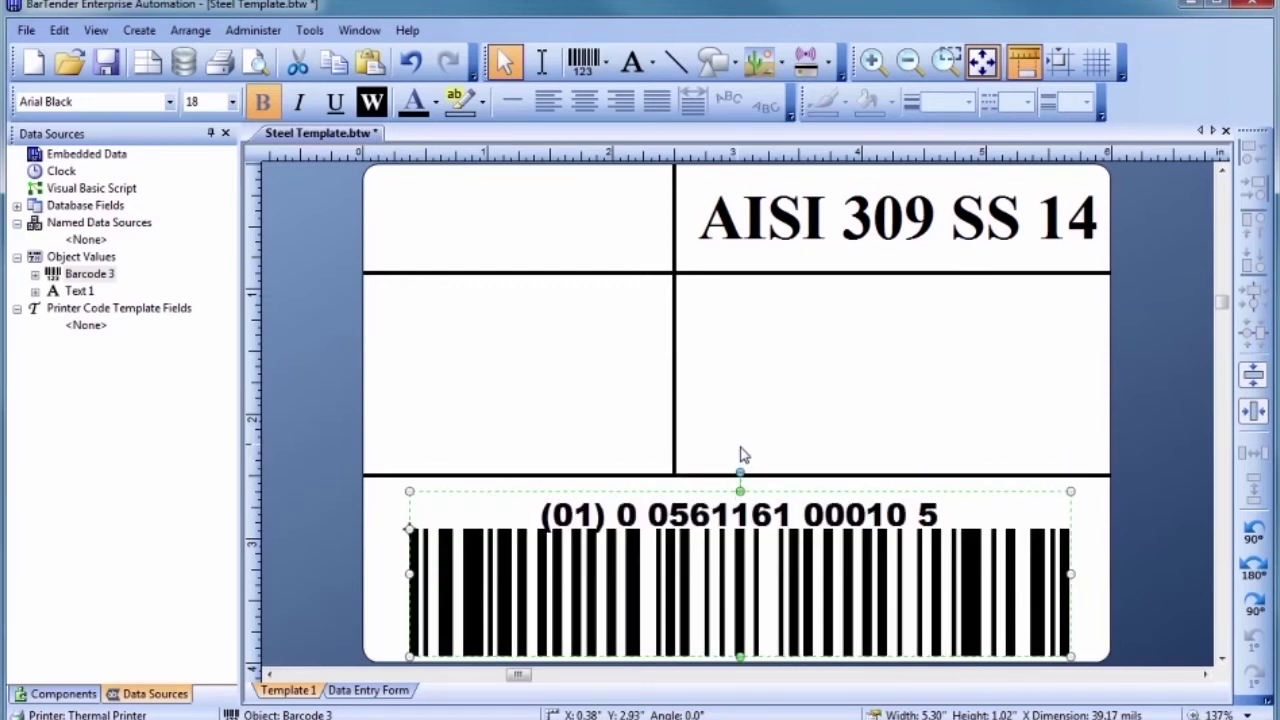
pyautogui.click(740, 454)
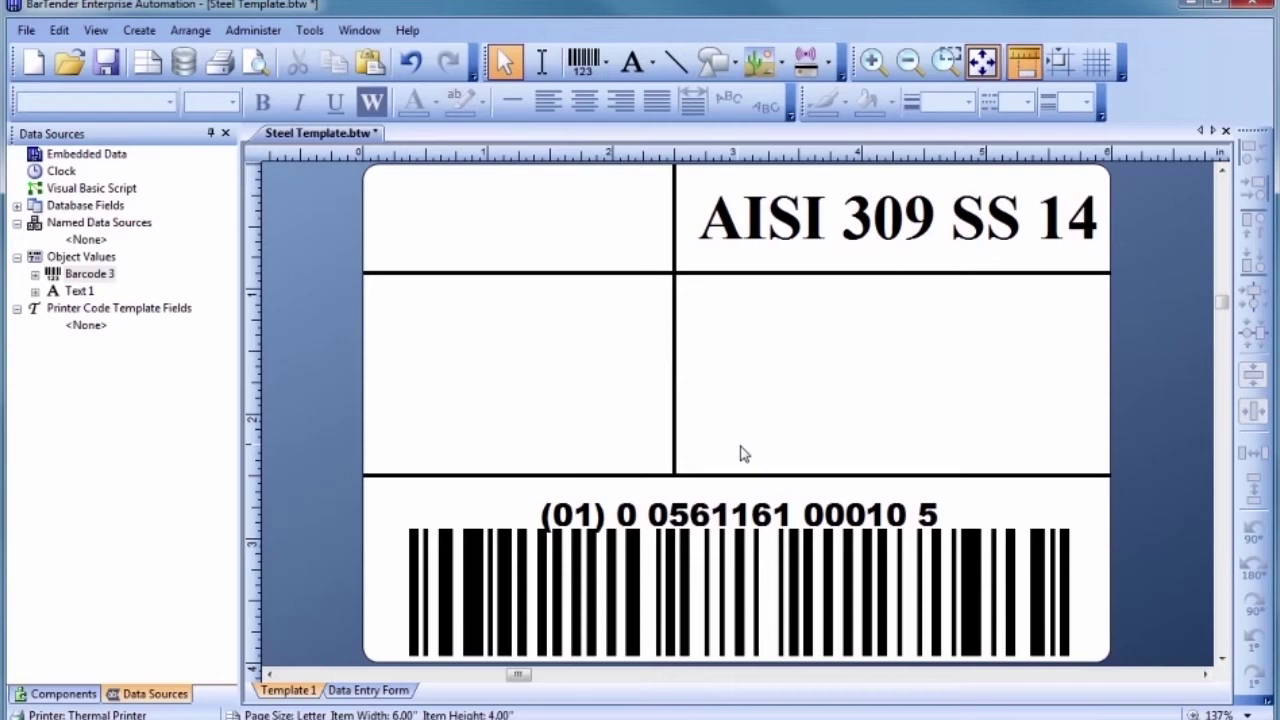
# Choose SteelCoLogo.bmp from My Pictures as an embedded picture, looking through the supported file types on the way.
pyautogui.click(762, 66)
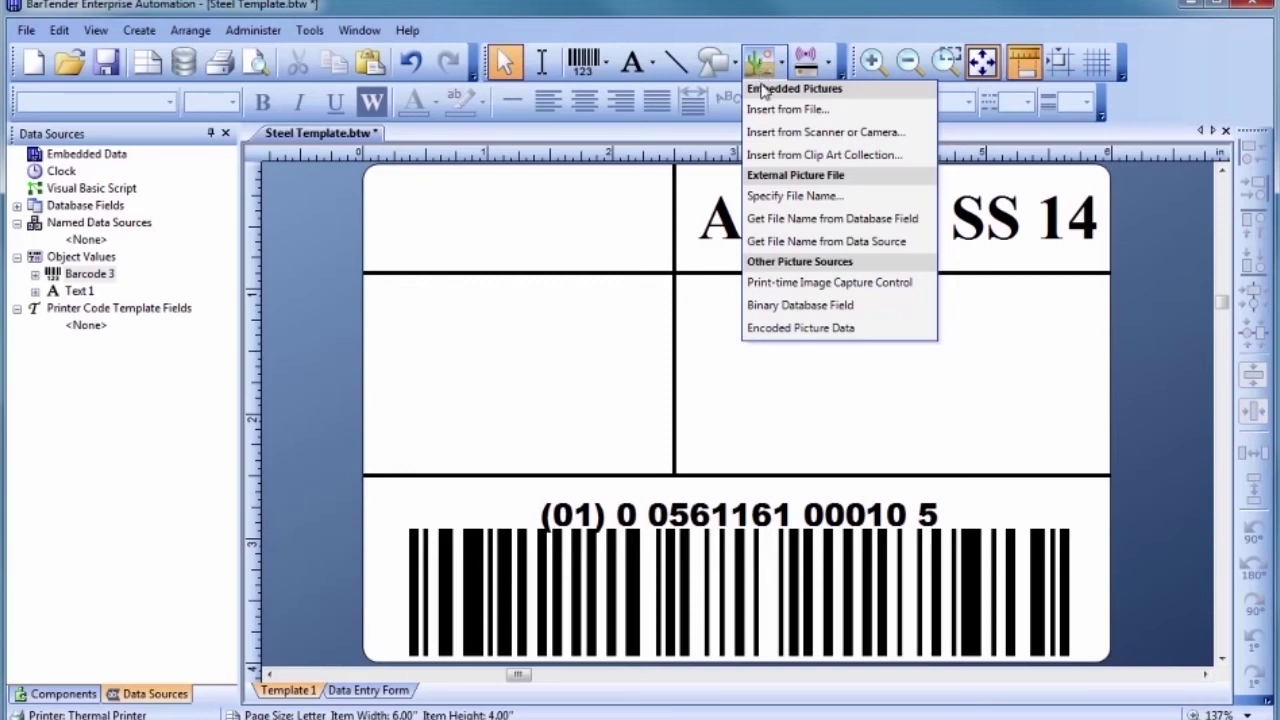
pyautogui.click(766, 109)
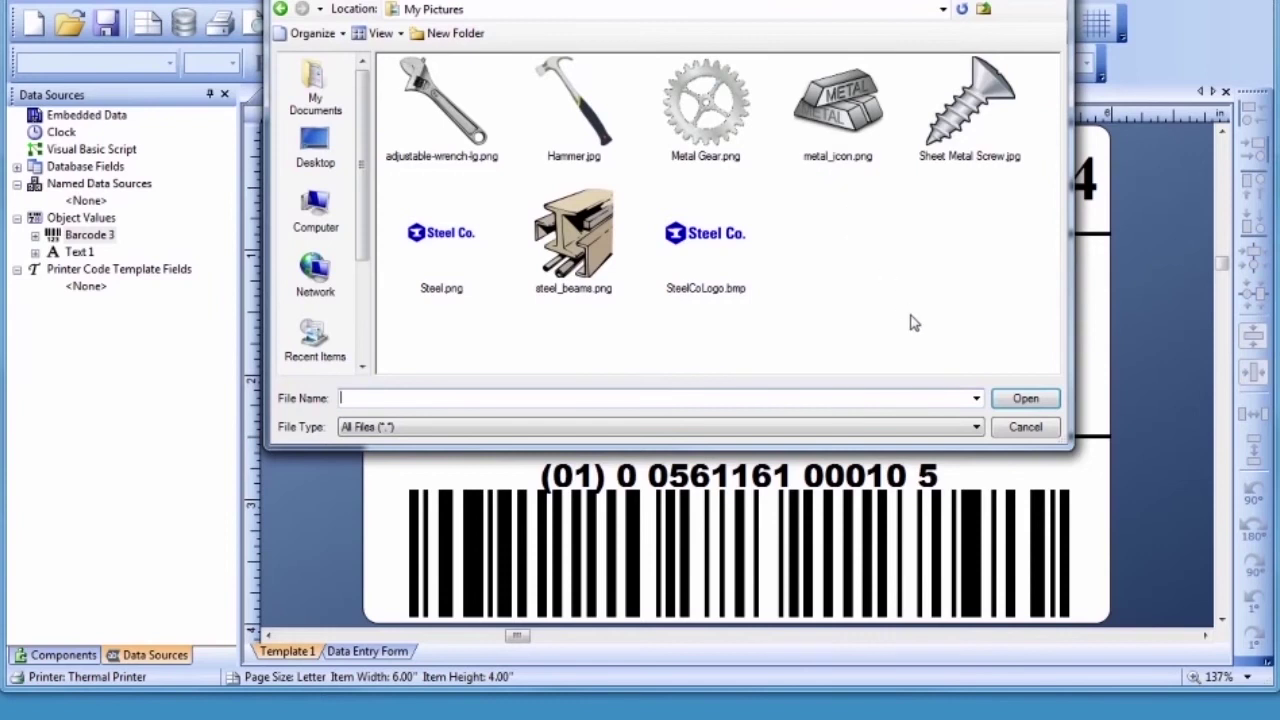
pyautogui.click(976, 427)
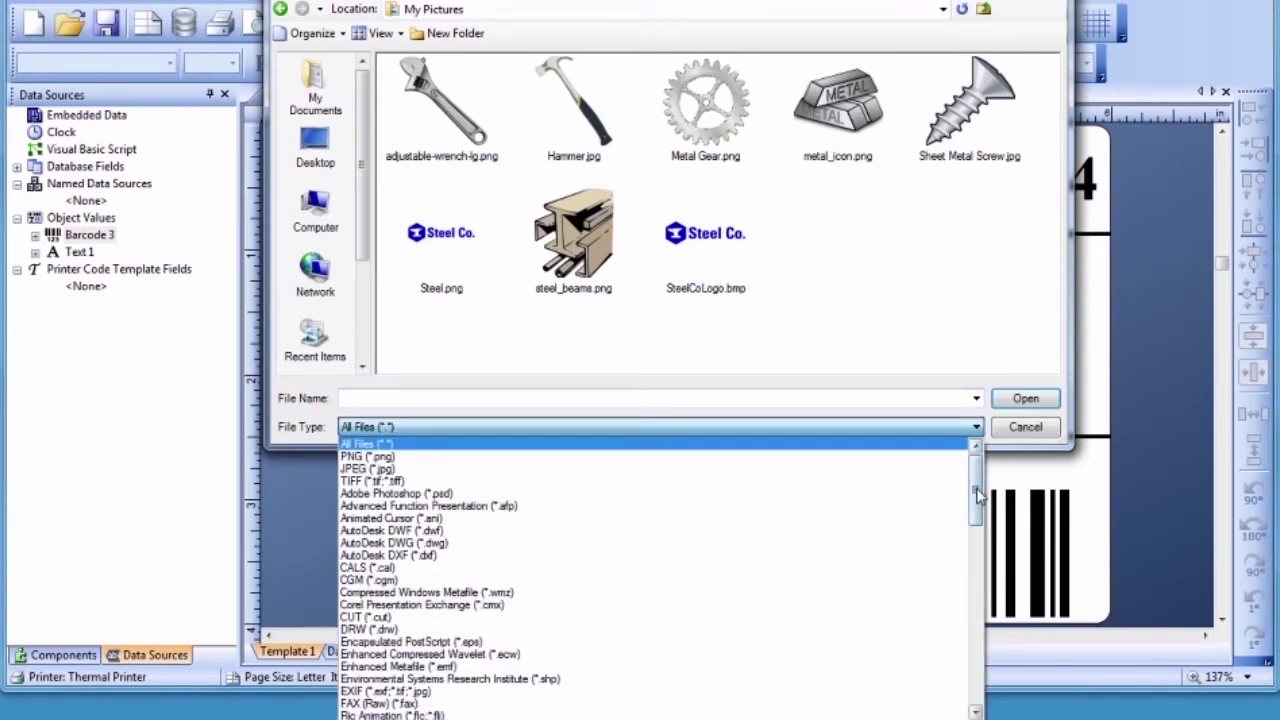
pyautogui.moveTo(977, 495); pyautogui.dragTo(977, 677)
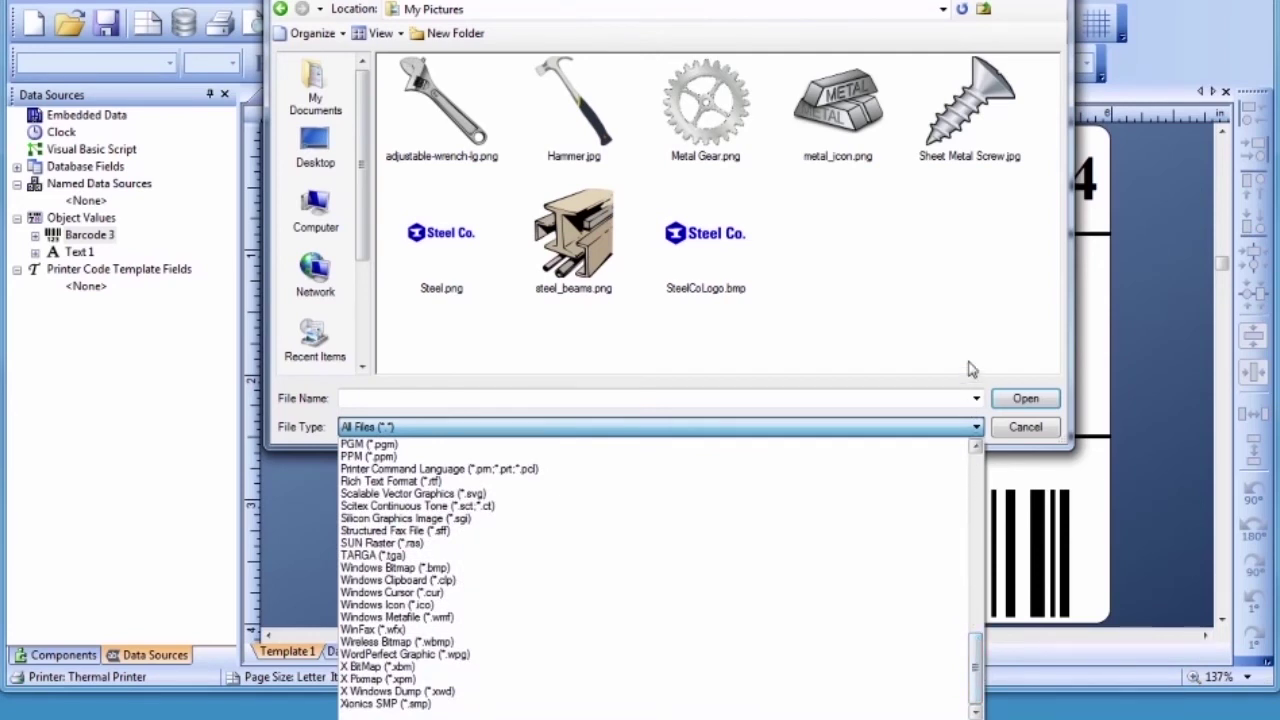
pyautogui.click(966, 290)
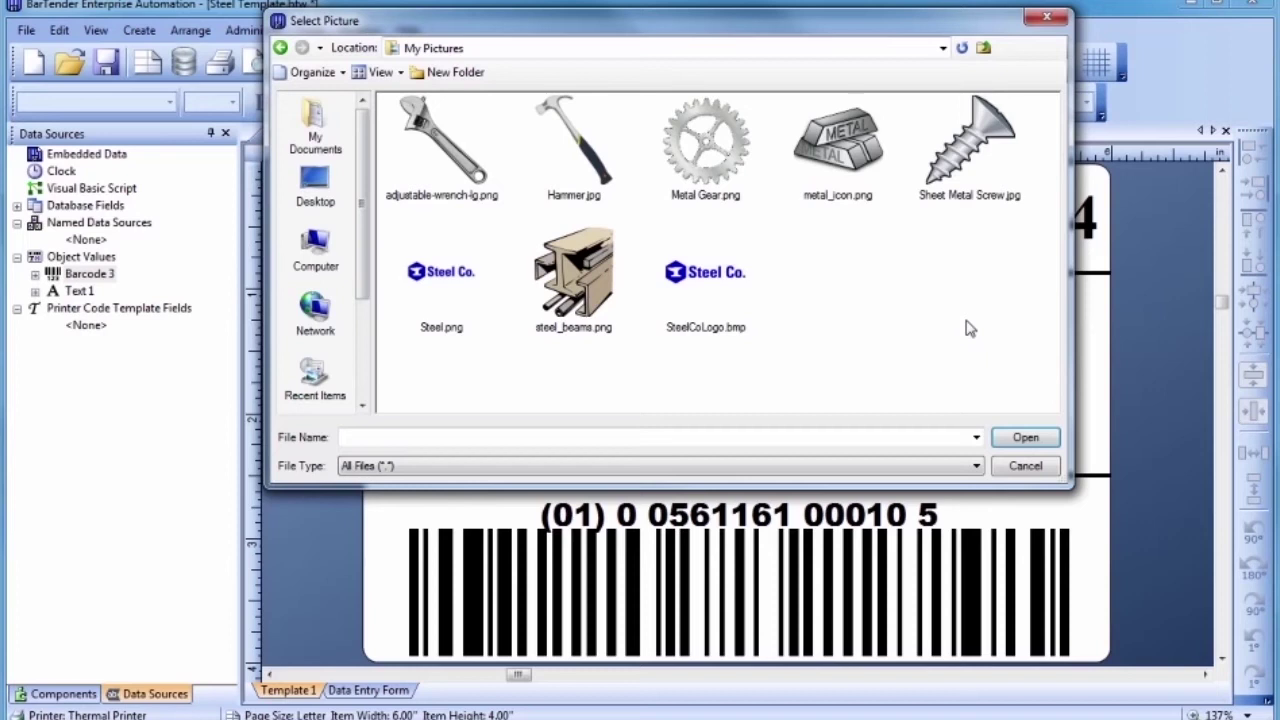
pyautogui.click(710, 289)
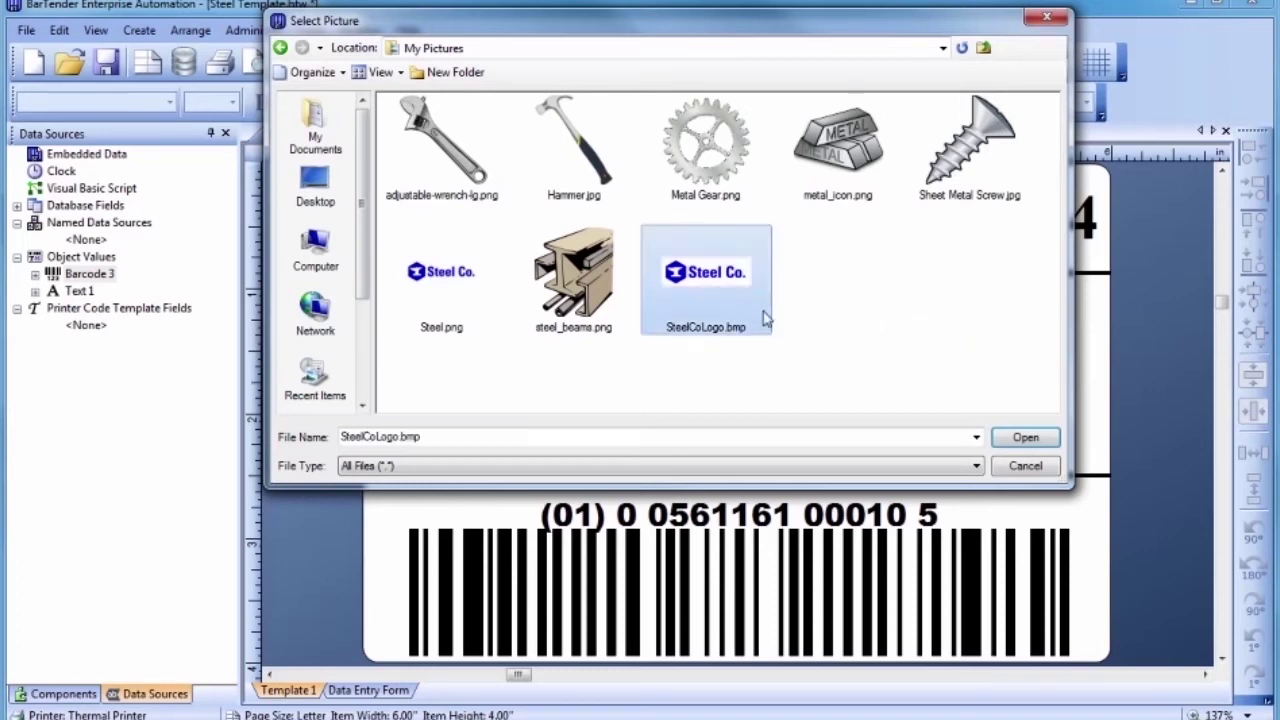
pyautogui.click(1025, 442)
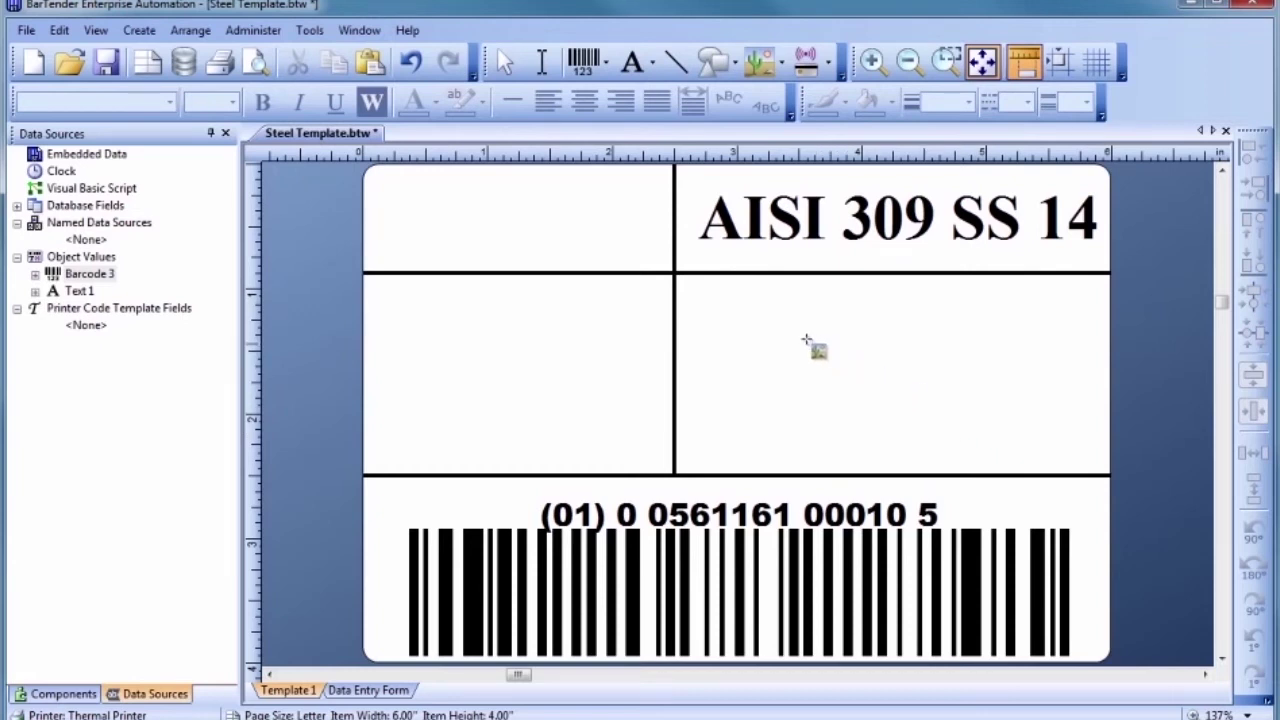
# Place the logo in the label's upper-left cell and enlarge it to about 2.26 by 0.72 inches.
pyautogui.click(603, 251)
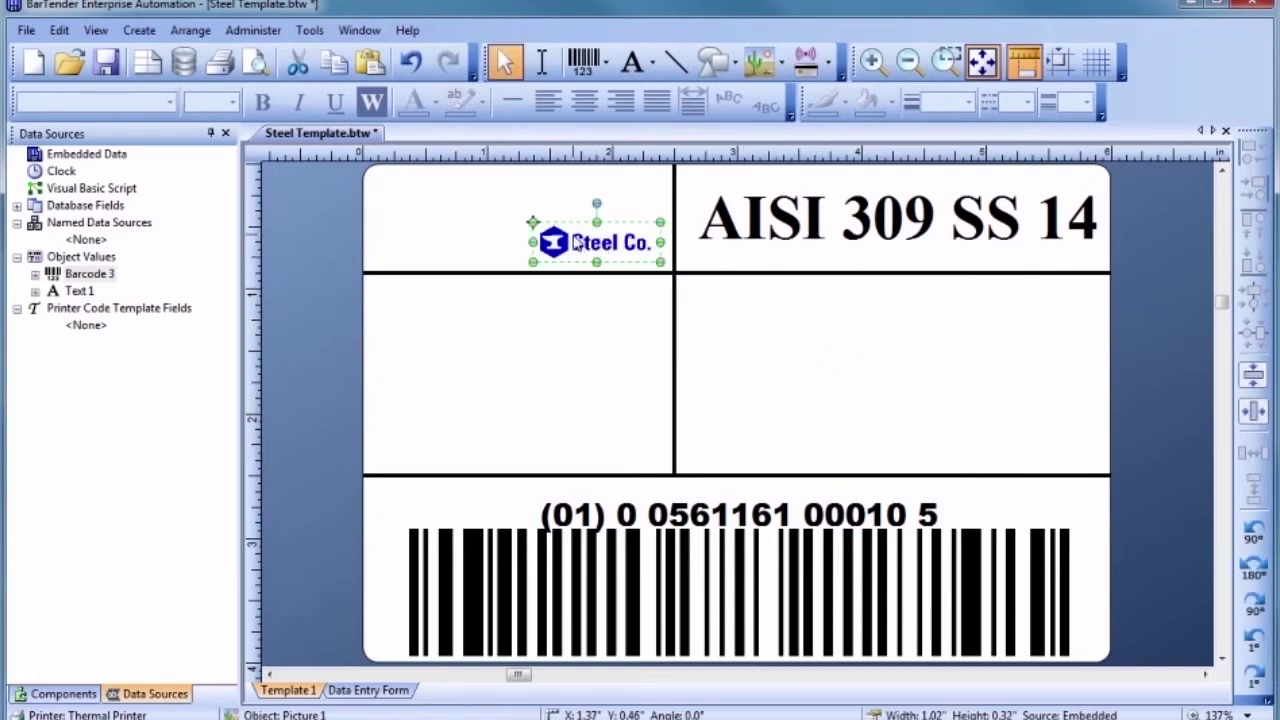
pyautogui.moveTo(533, 222); pyautogui.dragTo(377, 173)
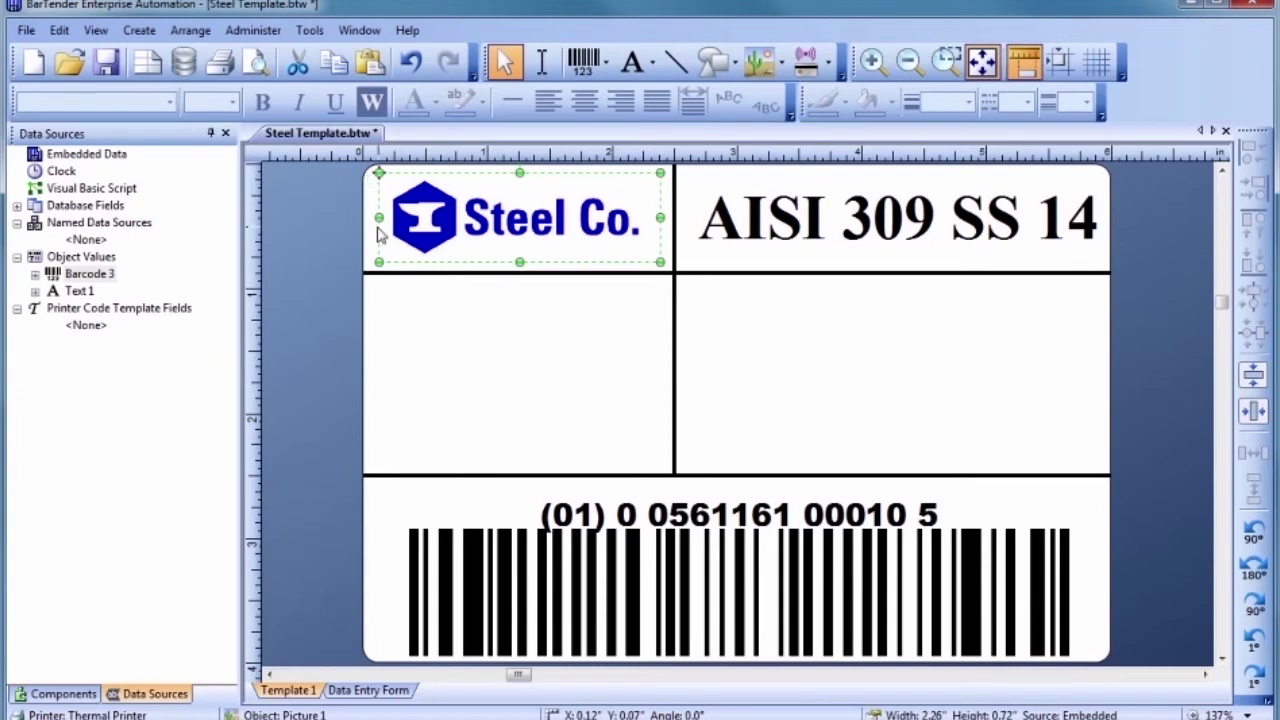
pyautogui.click(398, 360)
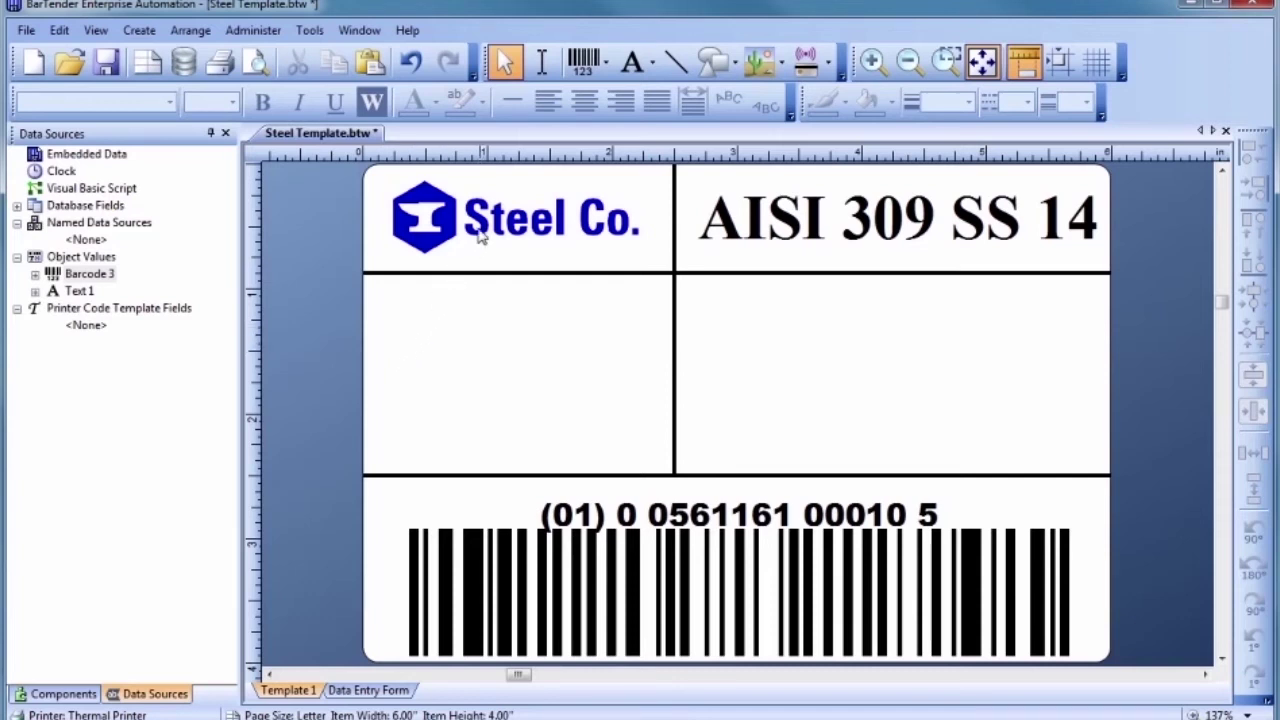
# Place a Data Matrix bar code from the Common Bar Codes group in the cell below the logo.
pyautogui.click(583, 66)
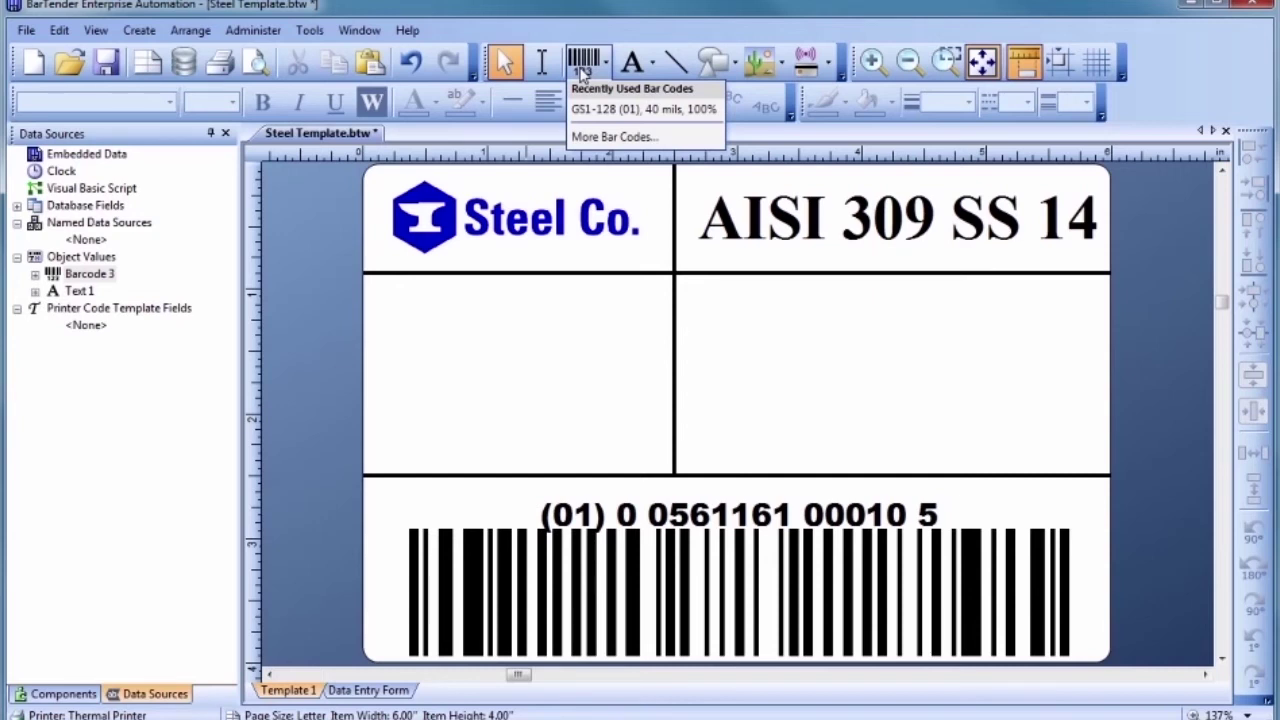
pyautogui.click(584, 137)
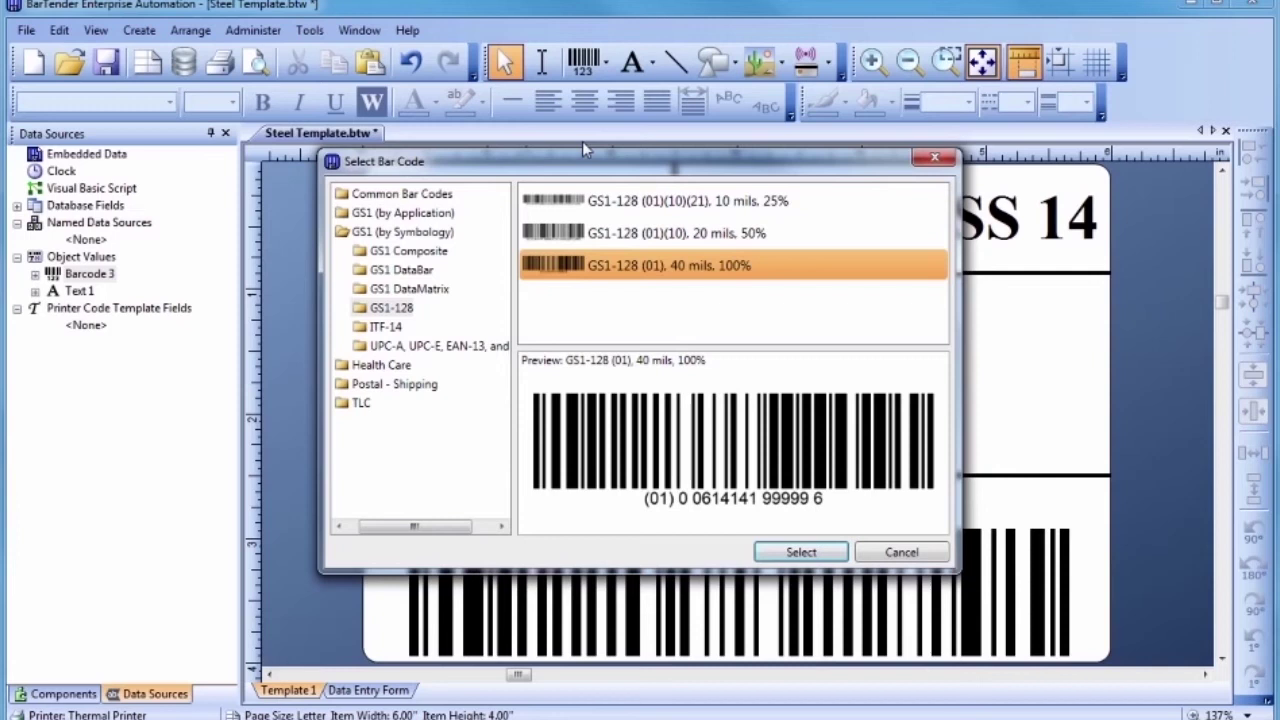
pyautogui.click(416, 196)
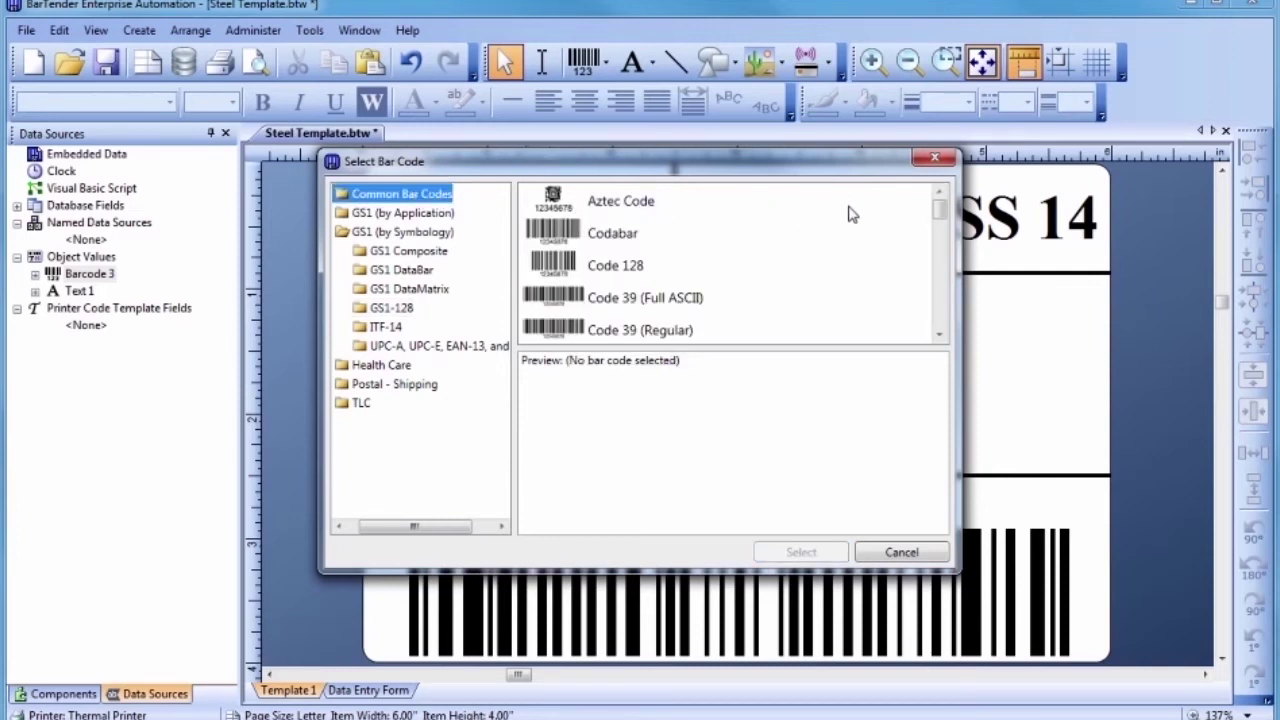
pyautogui.moveTo(940, 218); pyautogui.dragTo(941, 245)
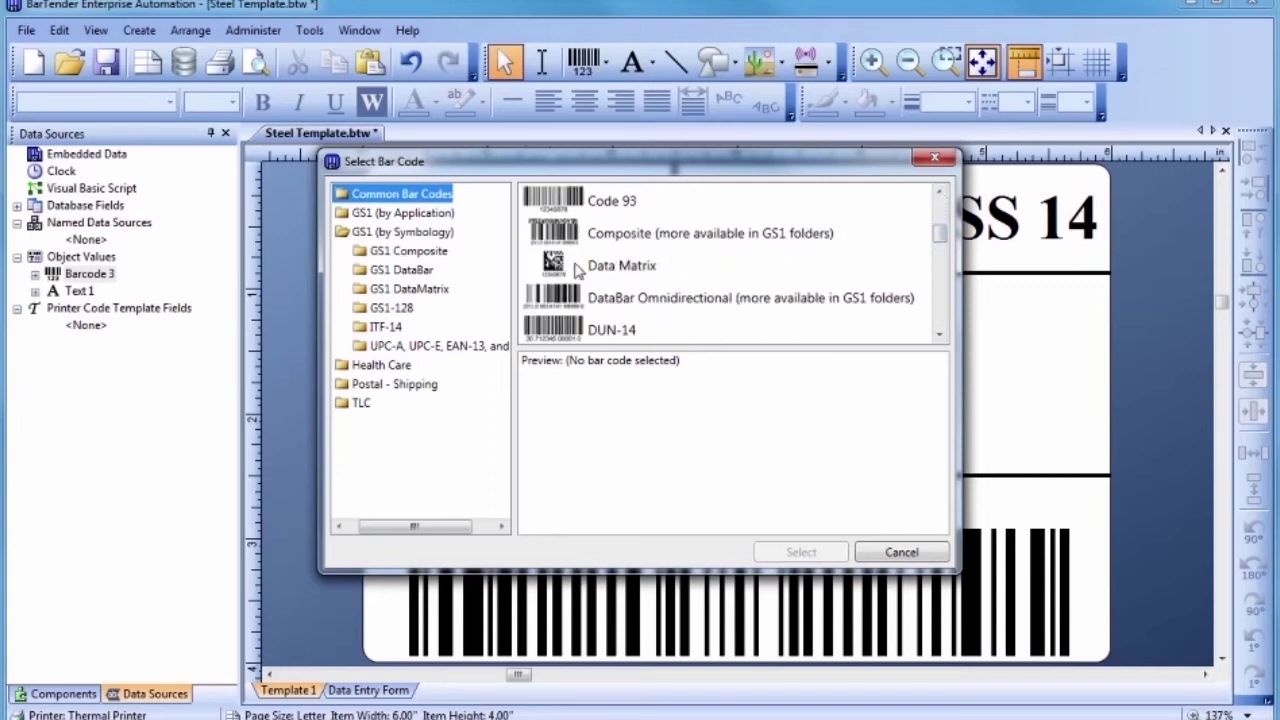
pyautogui.doubleClick(557, 266)
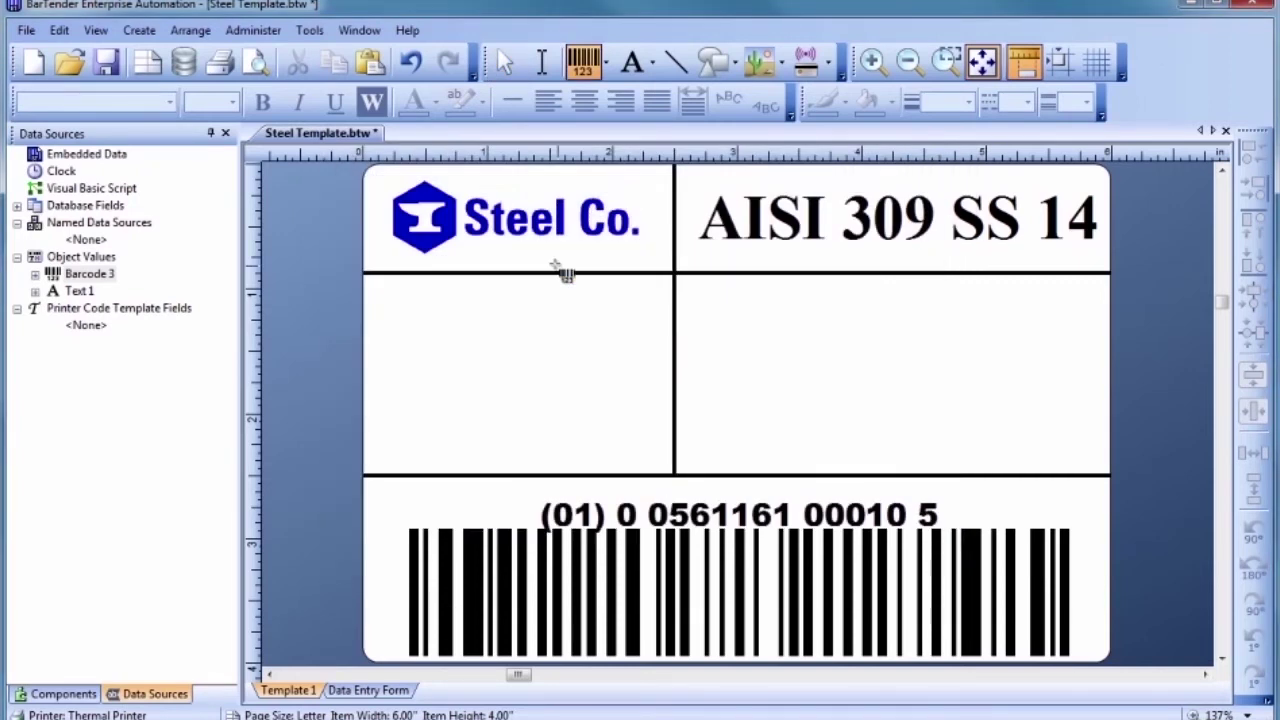
pyautogui.click(503, 362)
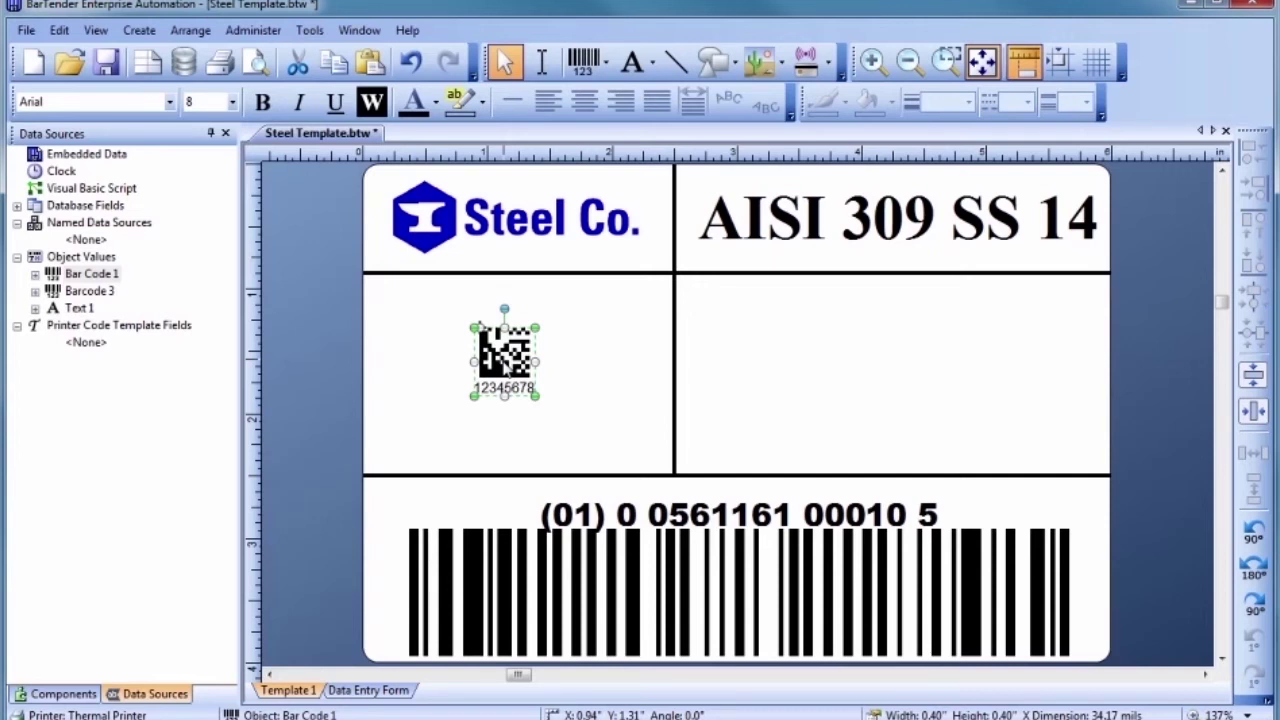
# Set the Data Matrix code's human-readable visibility to None and its embedded data to AISI 309 SS 14.
pyautogui.doubleClick(505, 366)
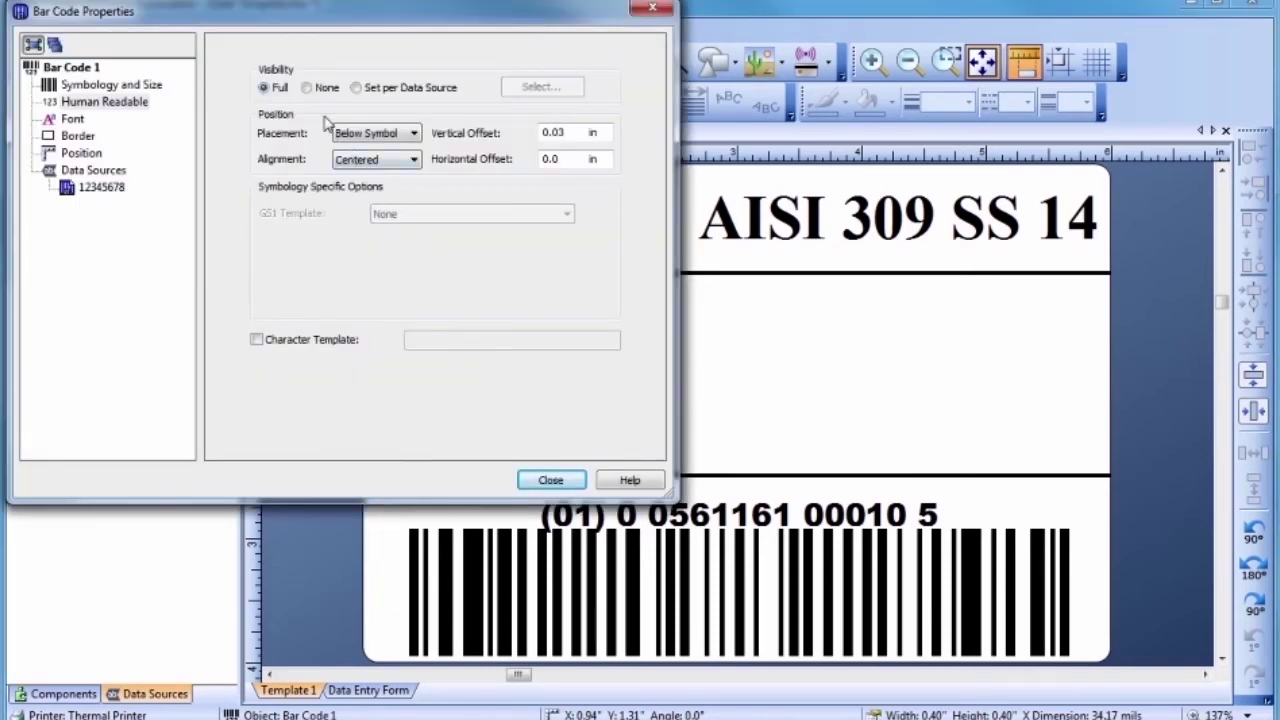
pyautogui.click(307, 88)
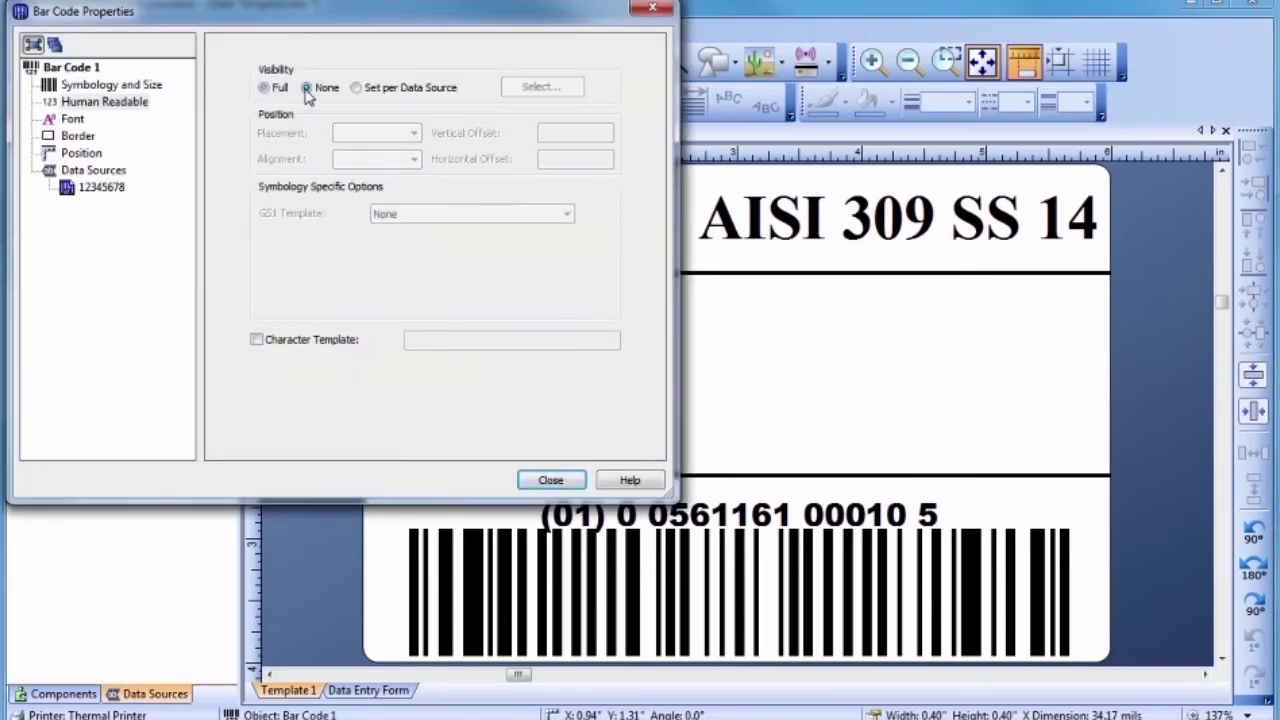
pyautogui.click(104, 188)
pyautogui.moveTo(370, 138); pyautogui.dragTo(288, 145)
pyautogui.write('AISI')
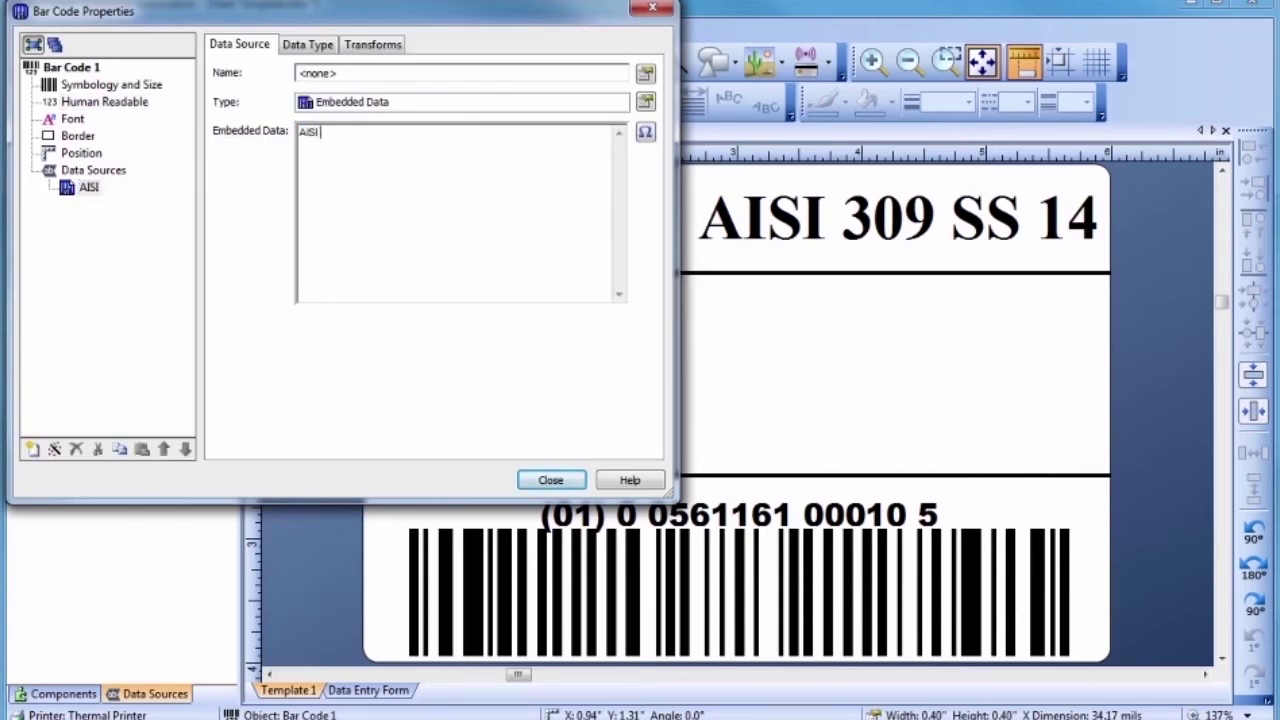
pyautogui.write(' 309 SS 14')
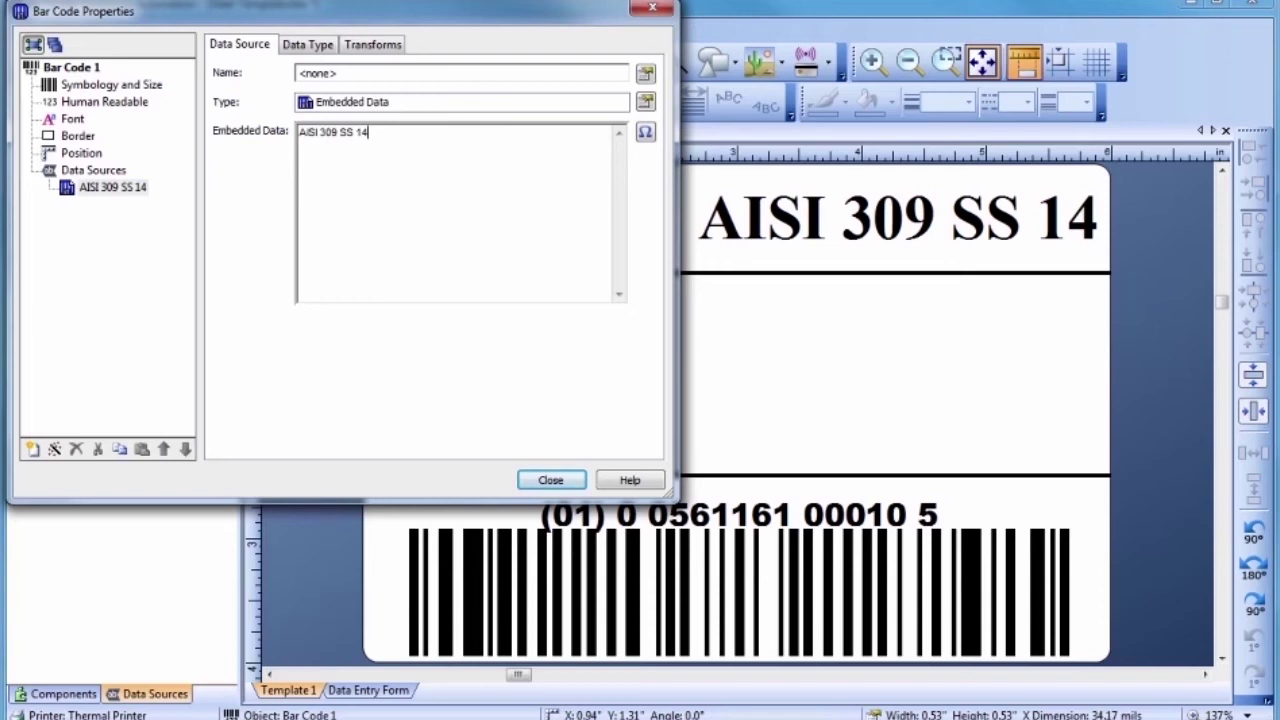
# Set the Data Matrix code's X dimension to 77.50 mils and move the code to the middle of the cell below the logo.
pyautogui.click(87, 86)
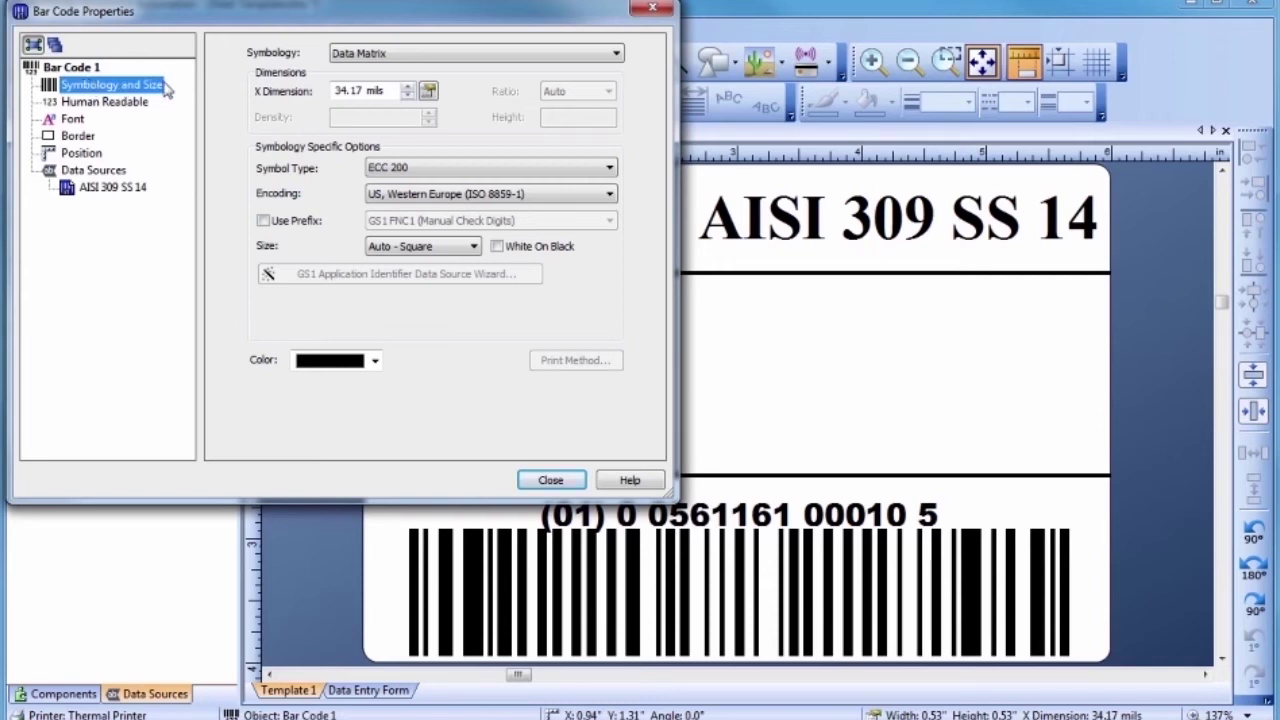
pyautogui.click(407, 87)
pyautogui.click(407, 87)
pyautogui.click(407, 87)
pyautogui.click(407, 87)
pyautogui.click(407, 88)
pyautogui.click(407, 88)
pyautogui.click(407, 88)
pyautogui.click(407, 88)
pyautogui.click(408, 89)
pyautogui.click(408, 89)
pyautogui.click(408, 89)
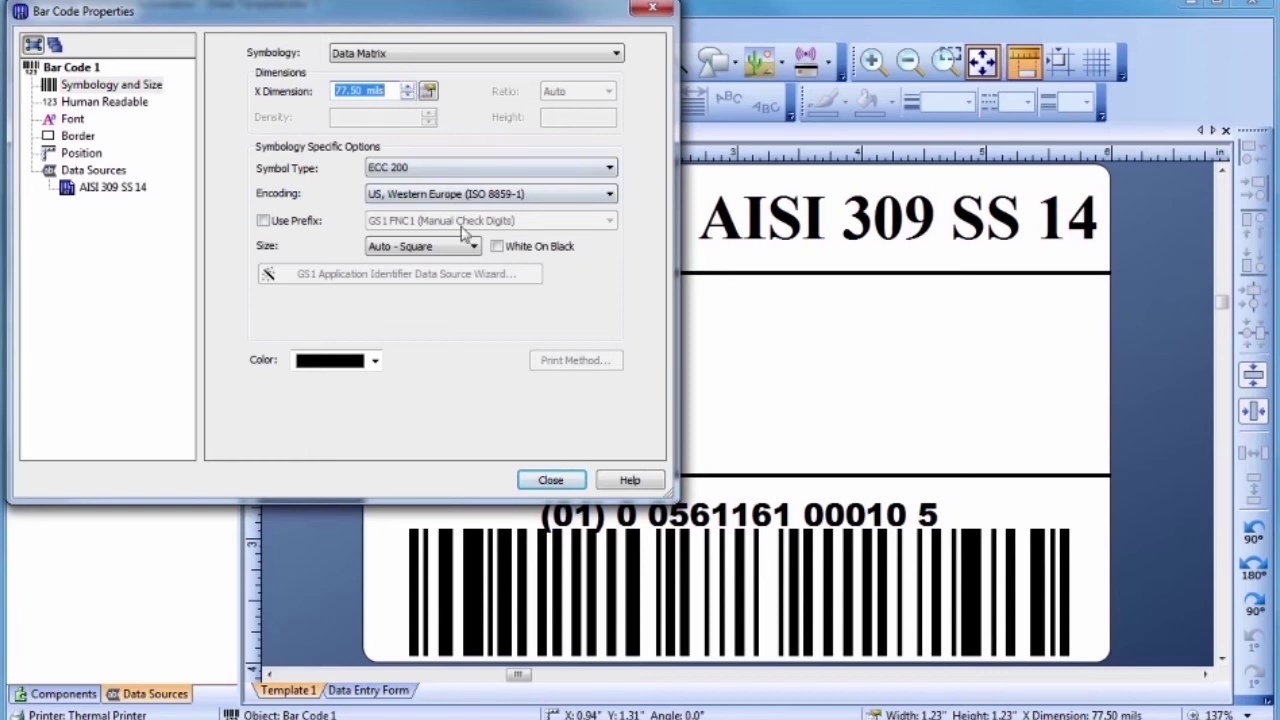
pyautogui.click(553, 480)
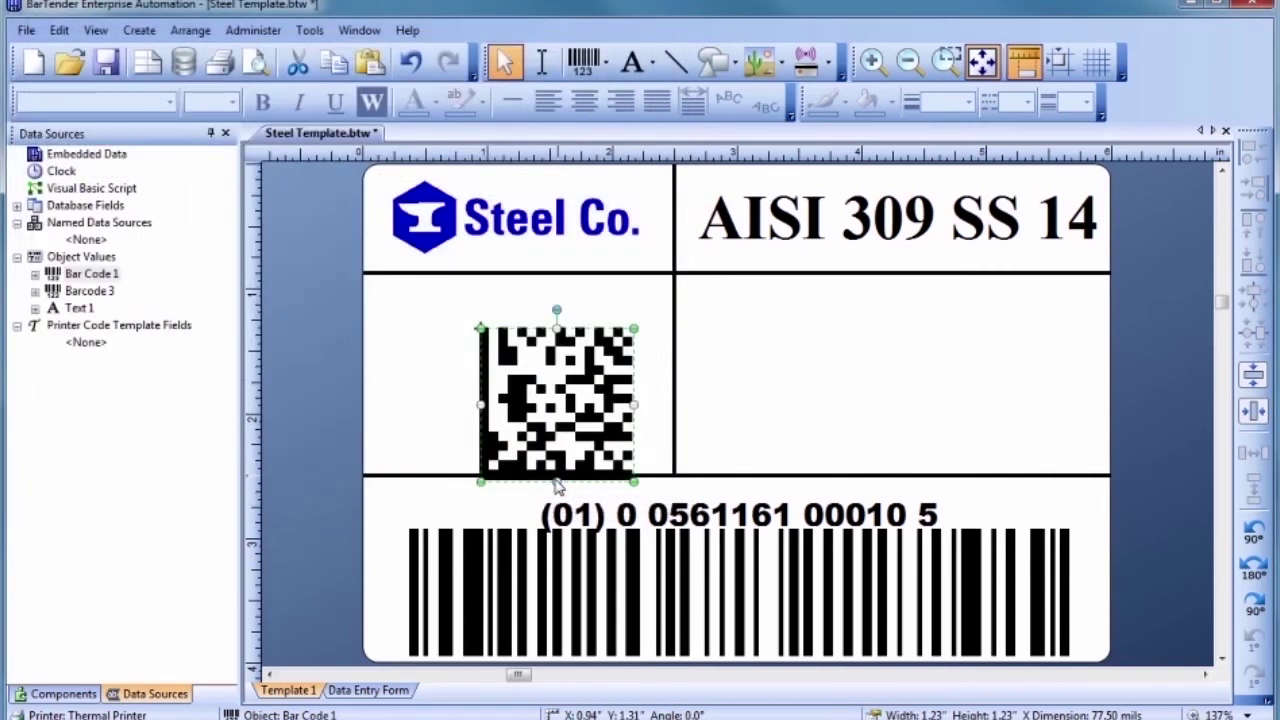
pyautogui.moveTo(549, 415); pyautogui.dragTo(511, 396)
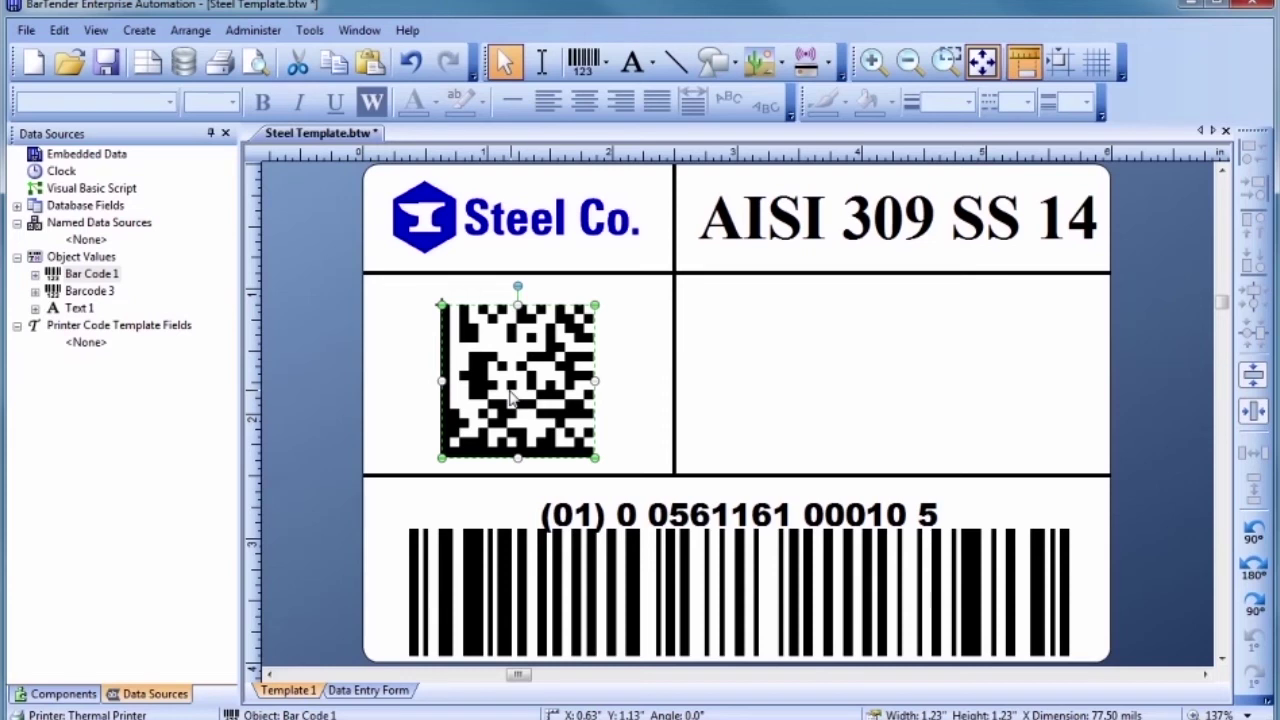
pyautogui.click(628, 392)
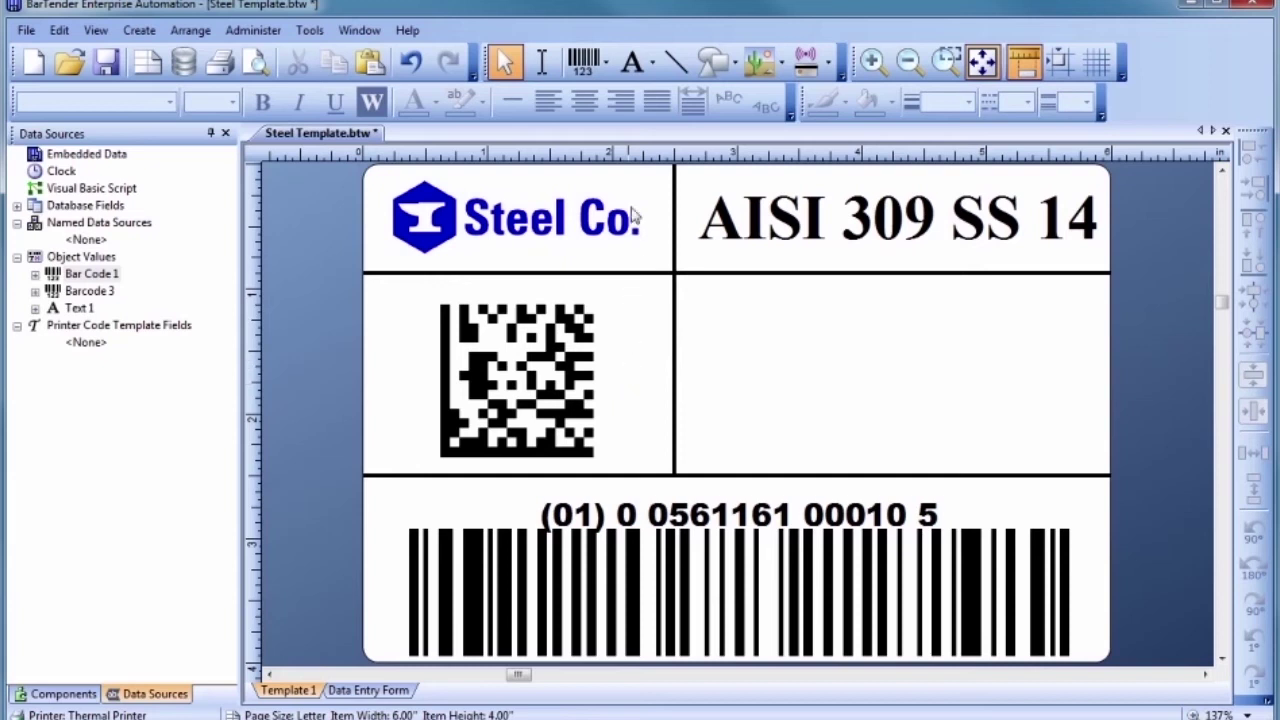
# Add a single-line text object in the cell below the title, reading PO: followed by the purchase order number.
pyautogui.click(634, 64)
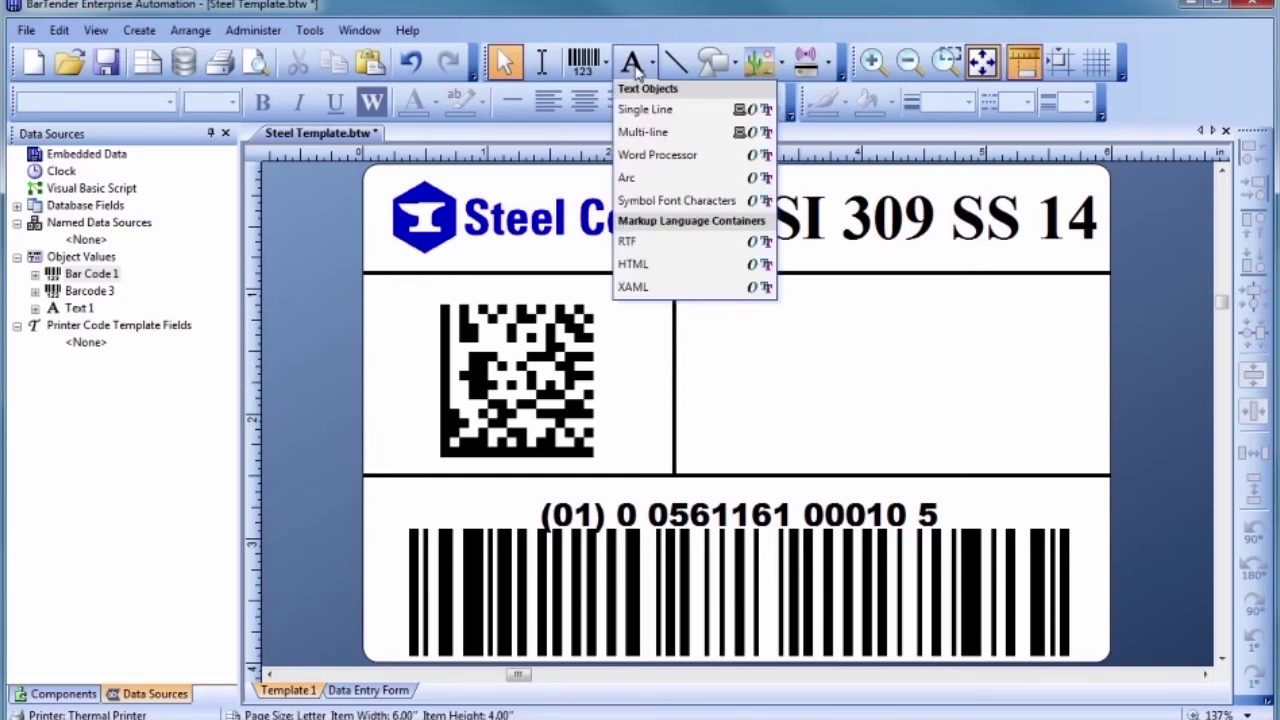
pyautogui.click(640, 110)
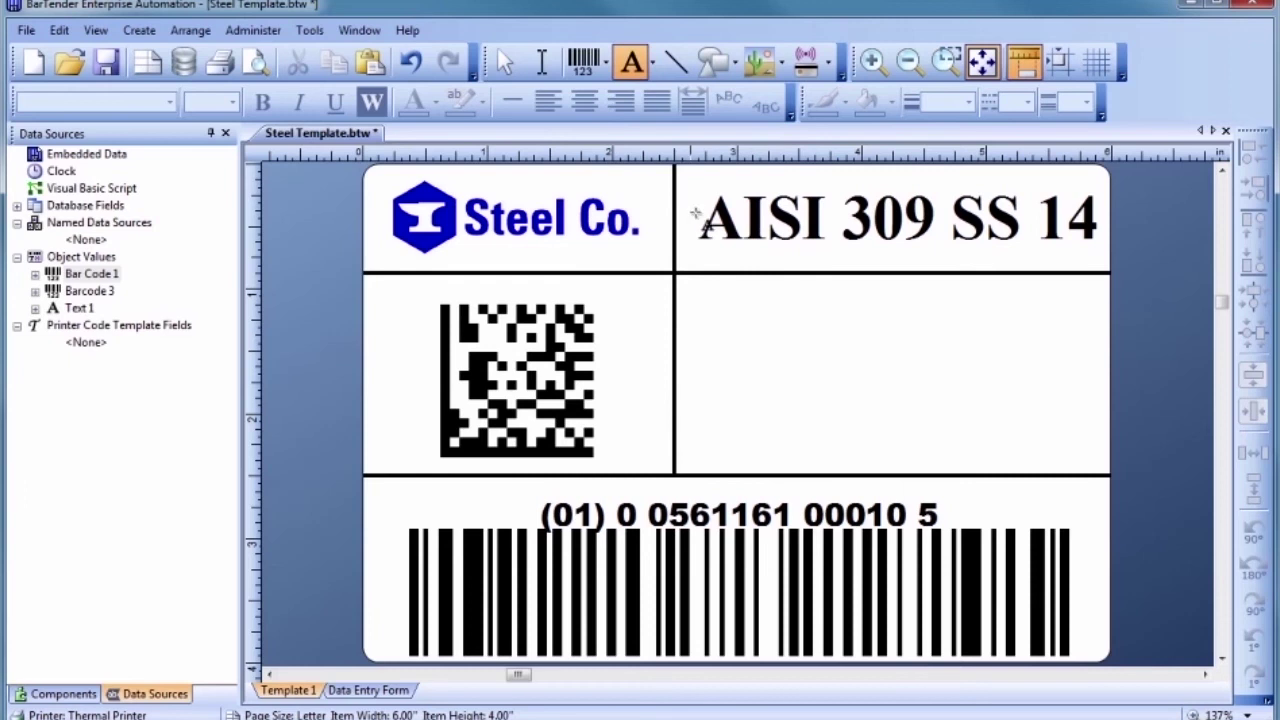
pyautogui.click(764, 337)
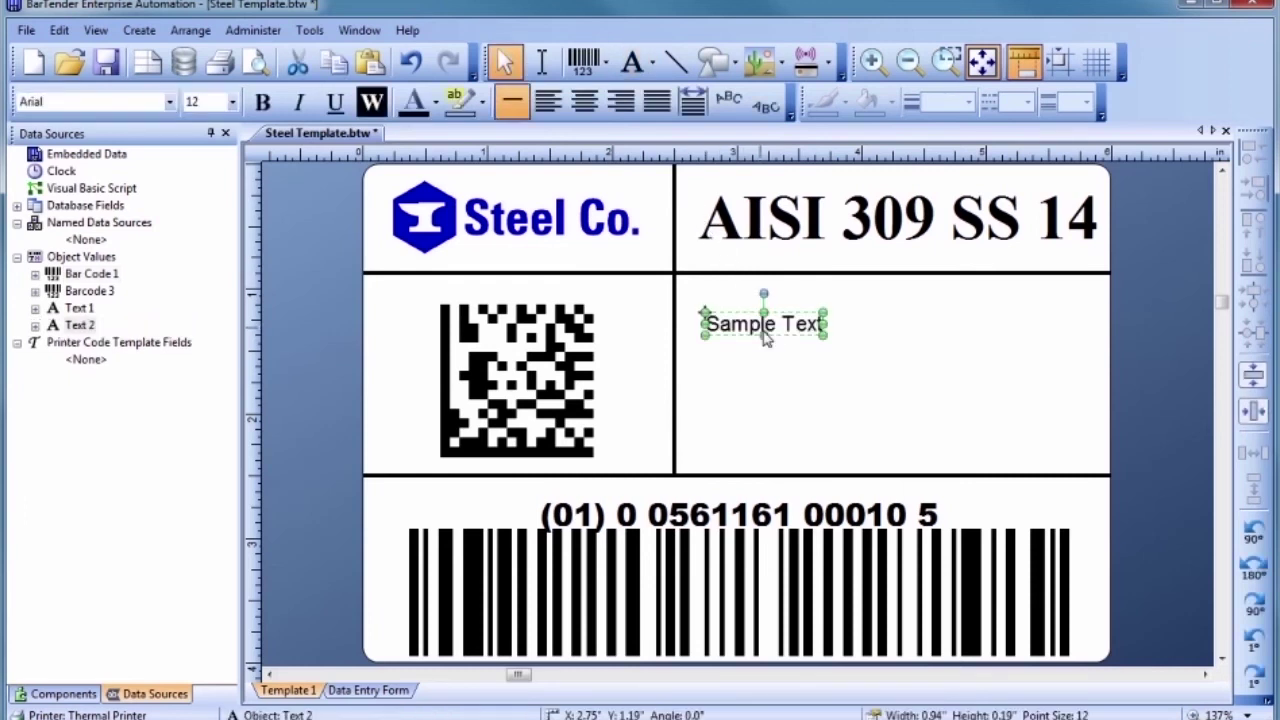
pyautogui.doubleClick(765, 339)
pyautogui.write('P')
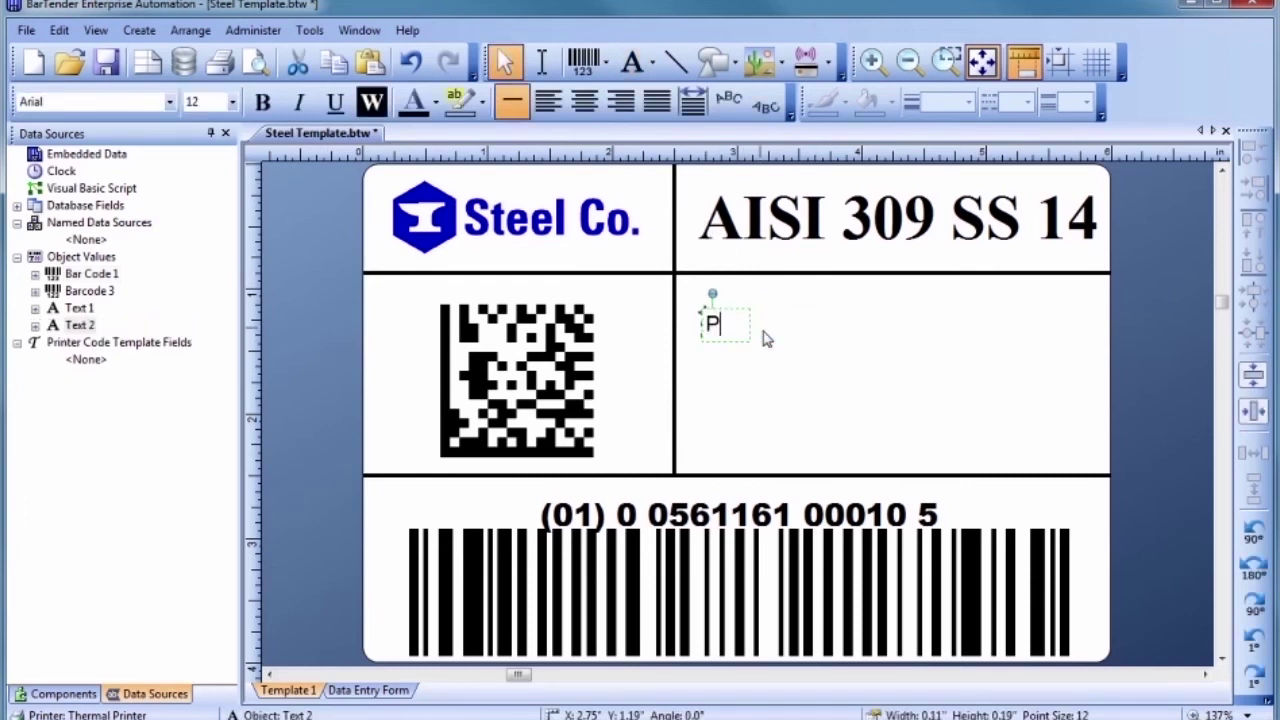
pyautogui.write('O: 0433124568')
pyautogui.press('Escape')
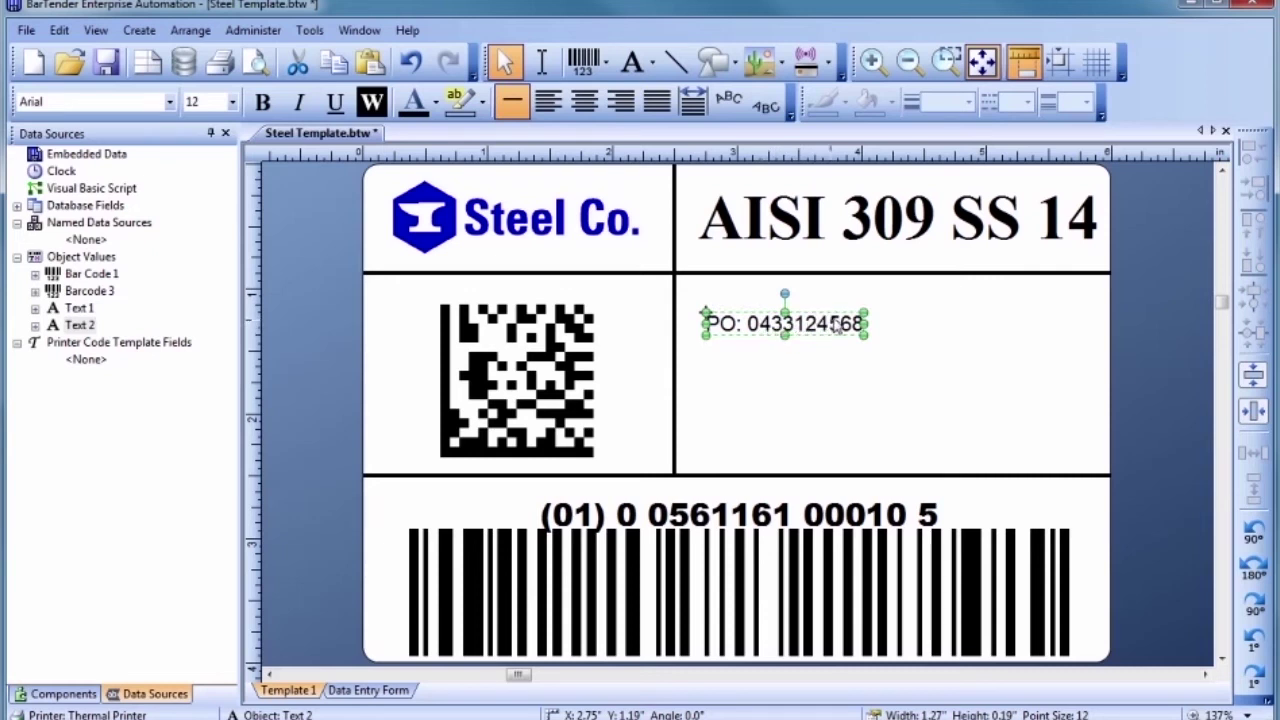
# Enlarge the PO text to about 27.5 points and position it along the top of its cell.
pyautogui.moveTo(868, 311); pyautogui.dragTo(1064, 279)
pyautogui.moveTo(893, 312); pyautogui.dragTo(906, 311)
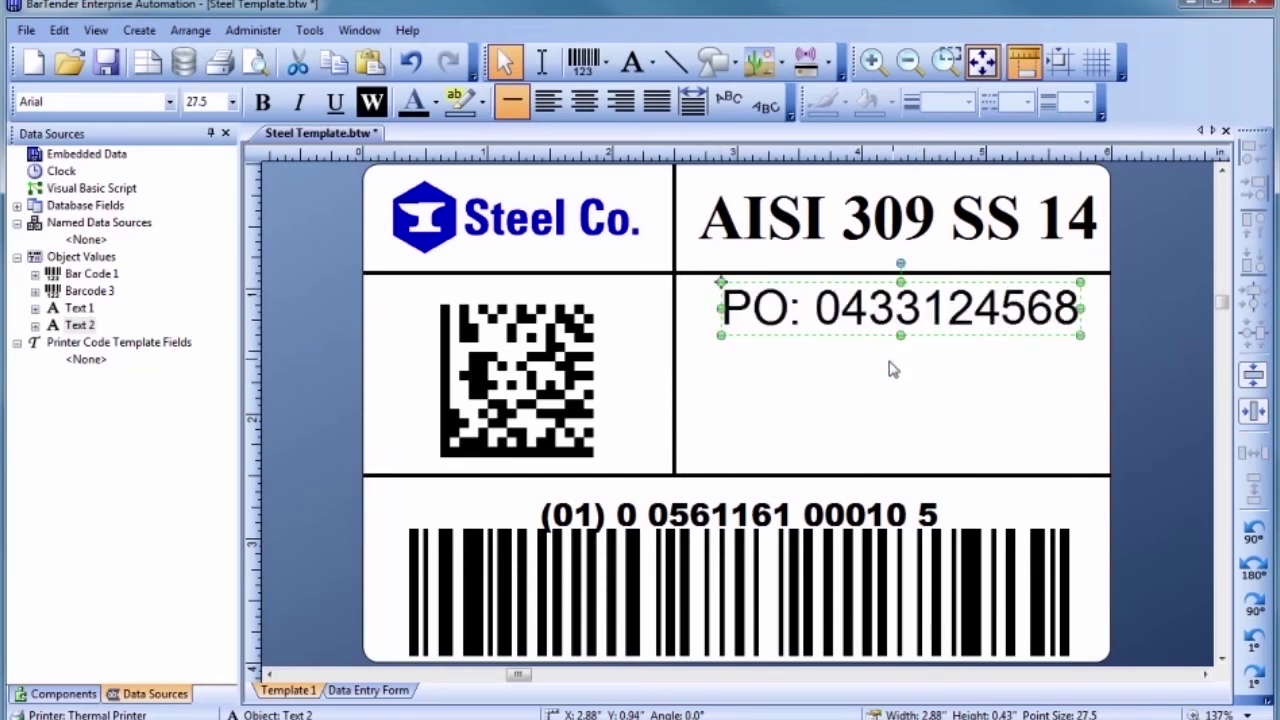
pyautogui.click(891, 366)
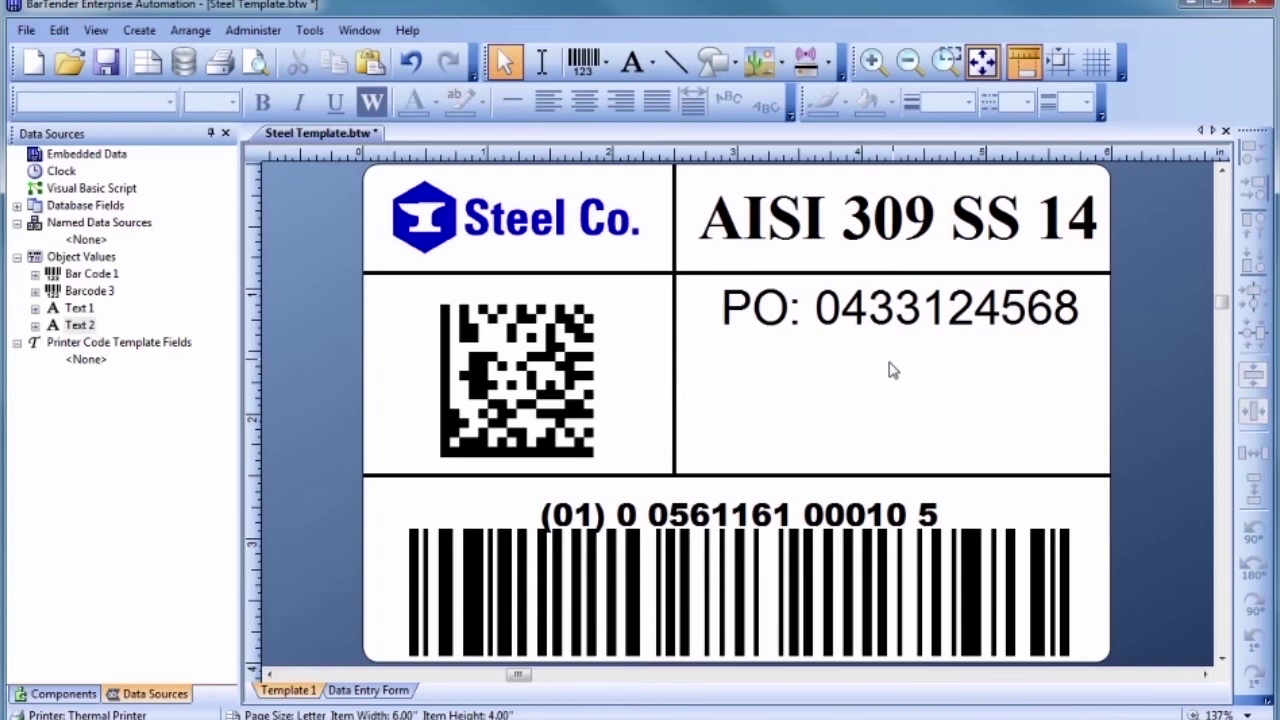
# Add a single-line text caption reading GTIN in the upper-left corner of the linear bar code's cell.
pyautogui.click(634, 62)
pyautogui.click(642, 109)
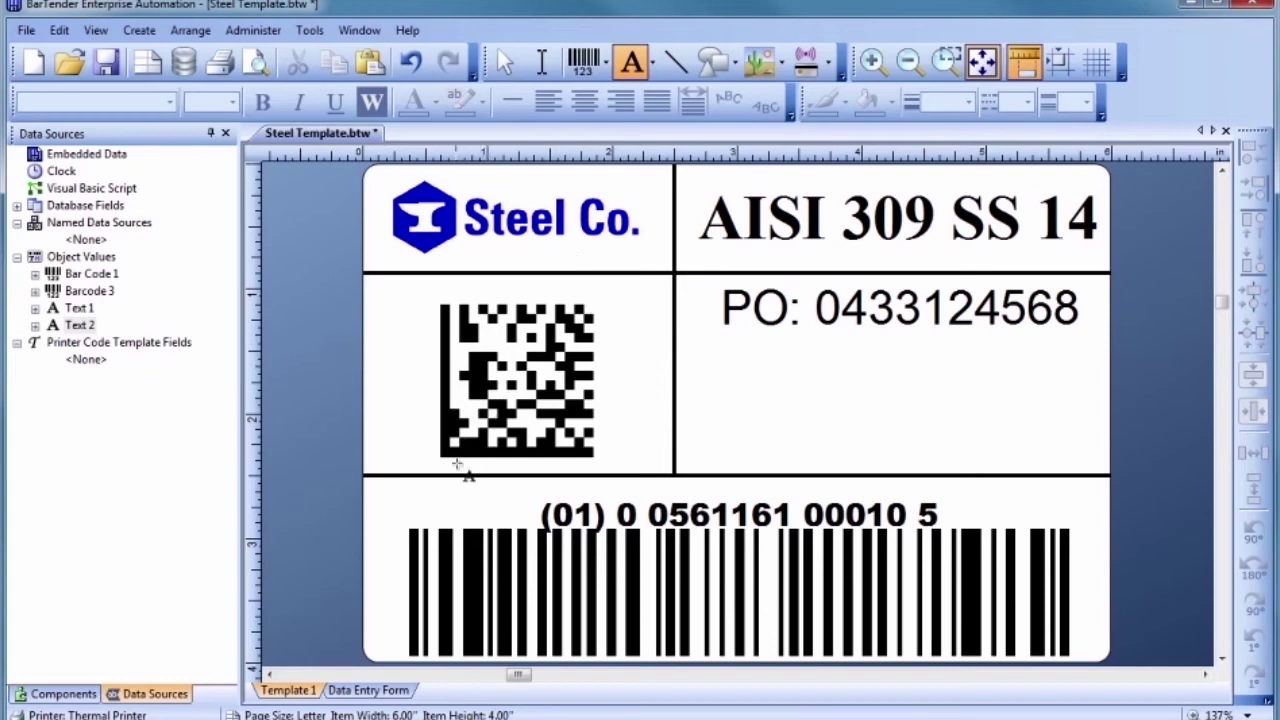
pyautogui.click(441, 506)
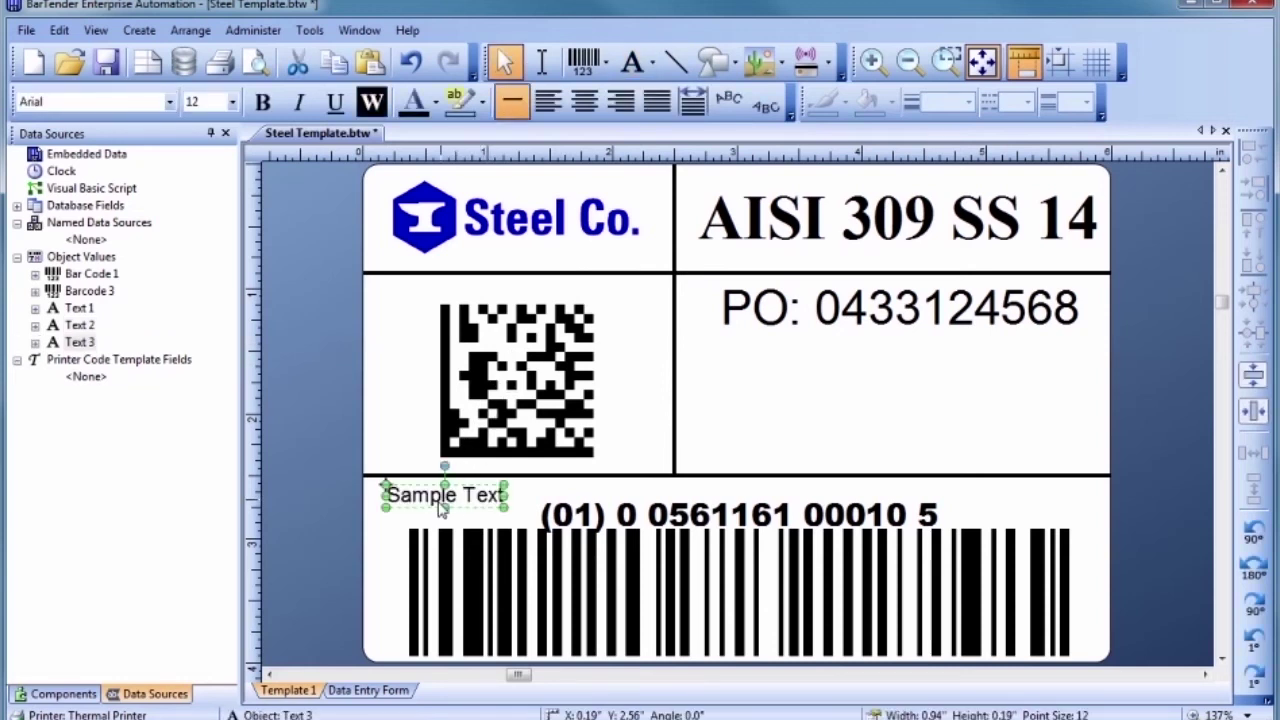
pyautogui.doubleClick(441, 506)
pyautogui.write('GTIN')
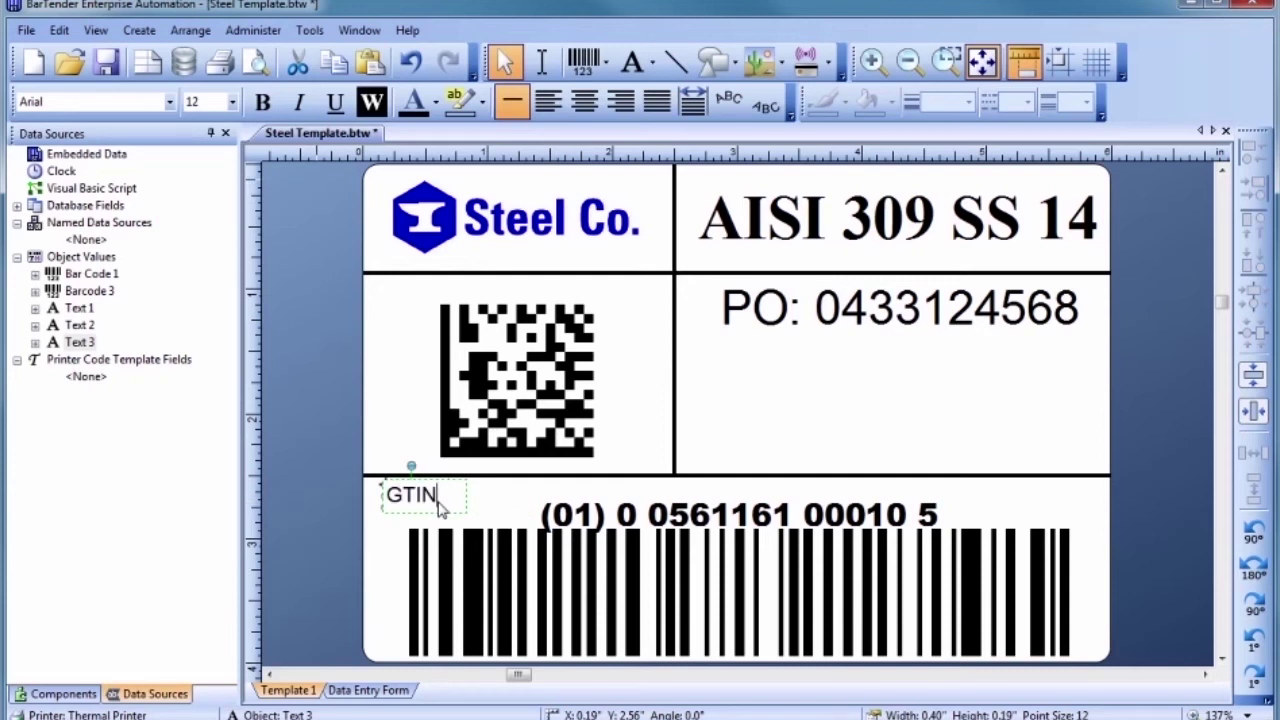
pyautogui.press('Escape')
pyautogui.moveTo(418, 496); pyautogui.dragTo(404, 496)
# Copy the GTIN caption to the upper-left corner of the Data Matrix cell and change the copy's text to PRODUCT INFO.
pyautogui.moveTo(404, 497); pyautogui.dragTo(407, 300)
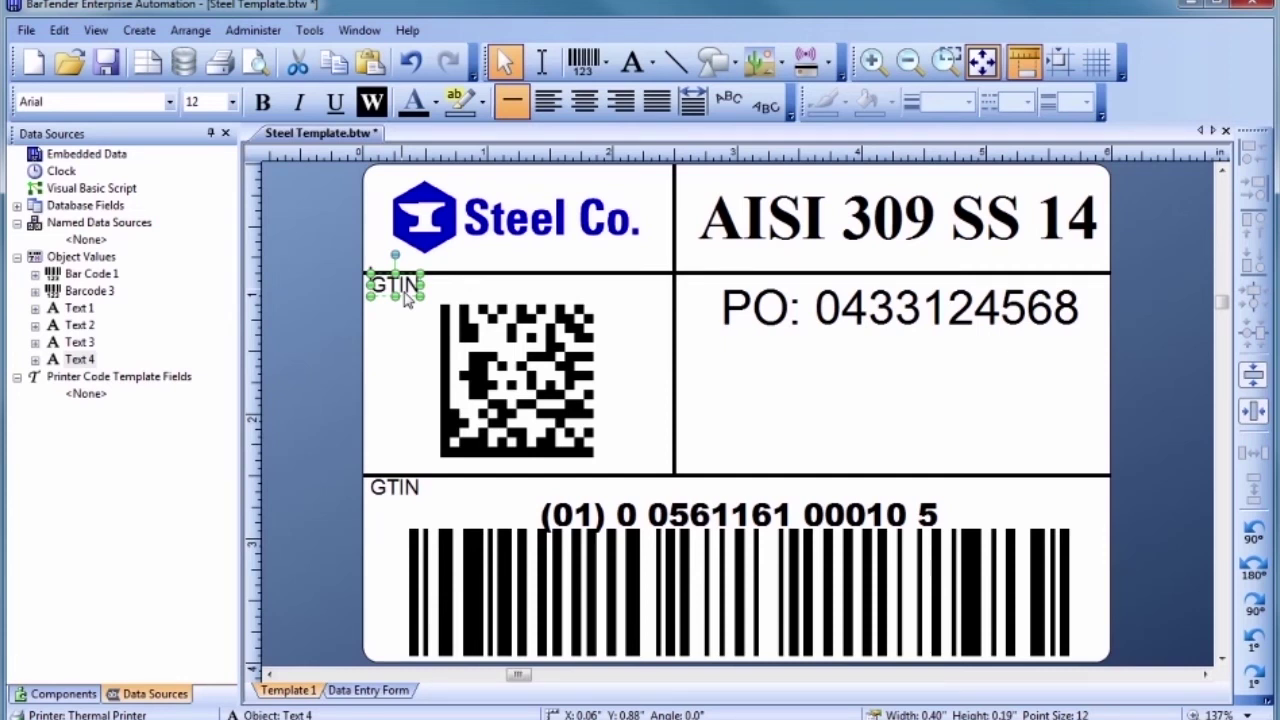
pyautogui.doubleClick(405, 294)
pyautogui.write('PRODU')
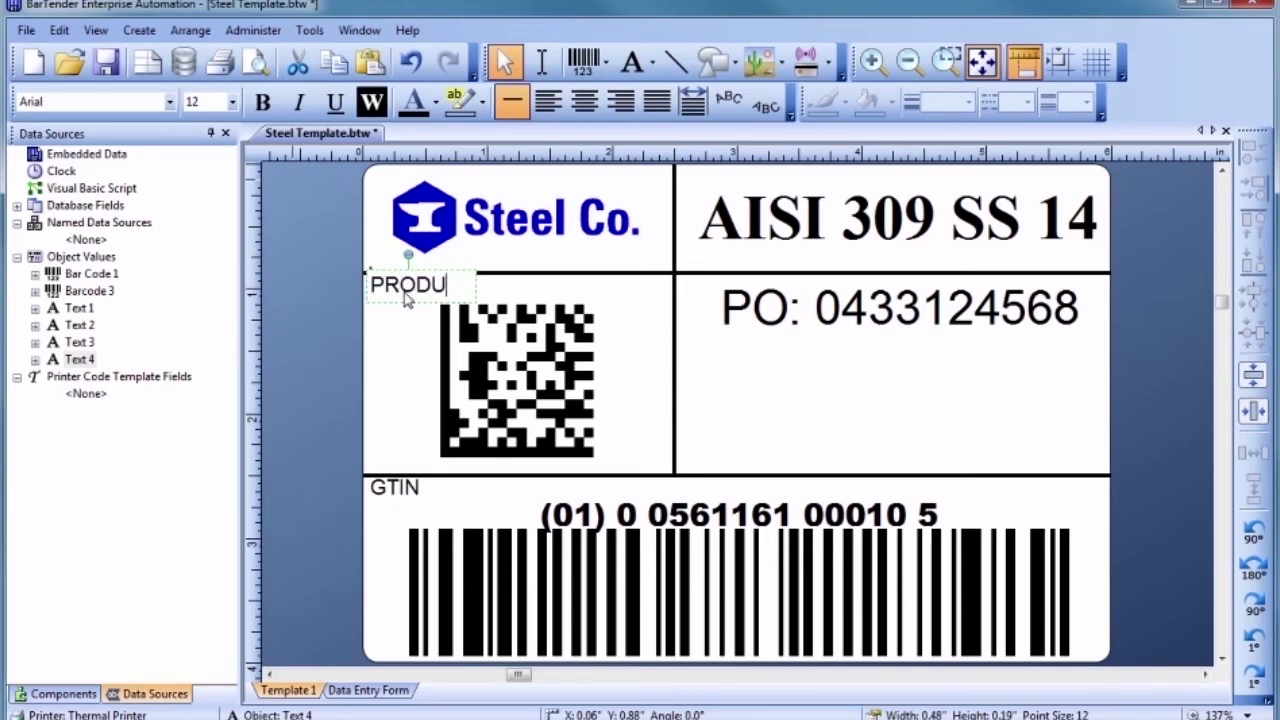
pyautogui.write('CT INFO')
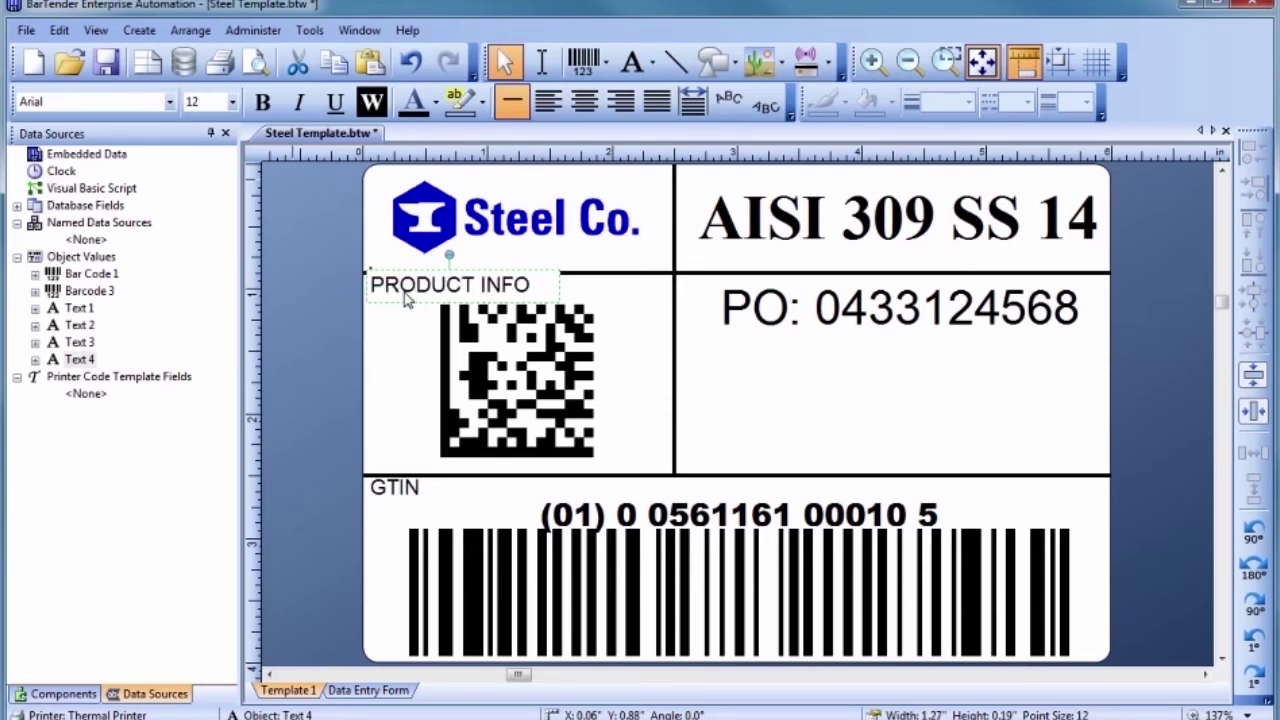
pyautogui.press('Escape')
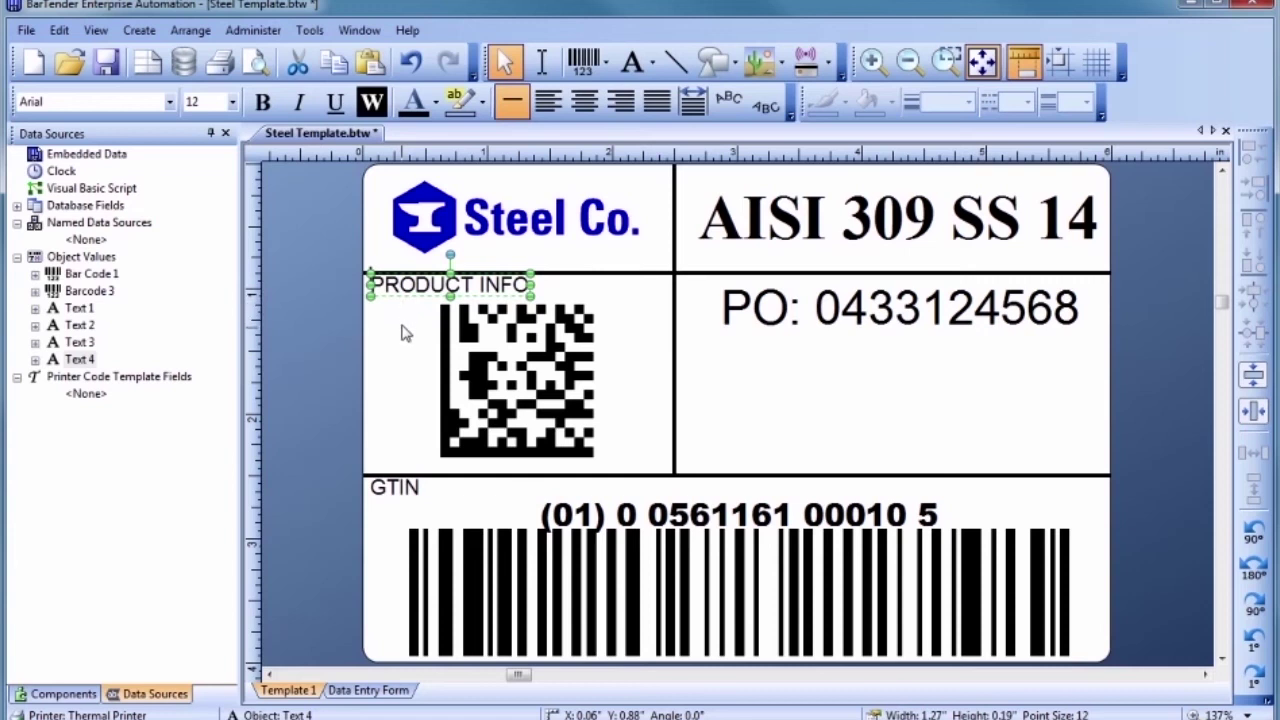
pyautogui.click(403, 333)
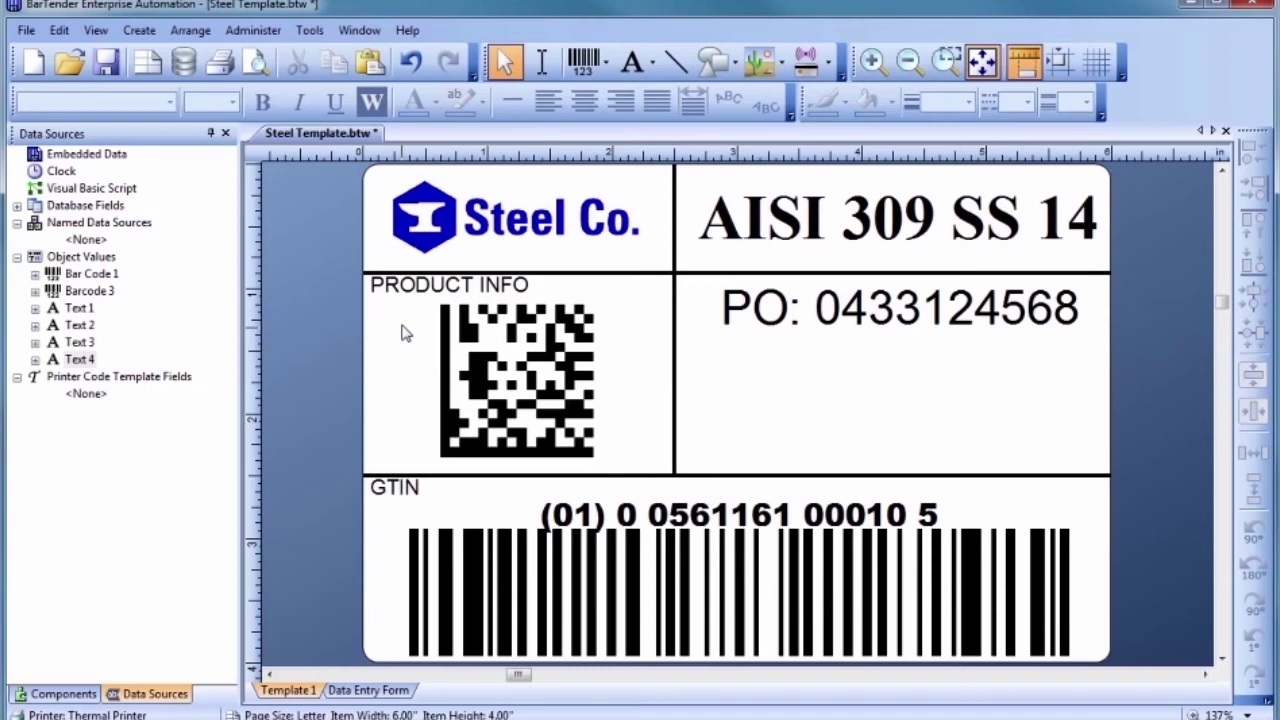
# Insert the "Steel the recycled material" symbol font character from the Seagull: Recycling v1.0 font below the PO text.
pyautogui.click(632, 64)
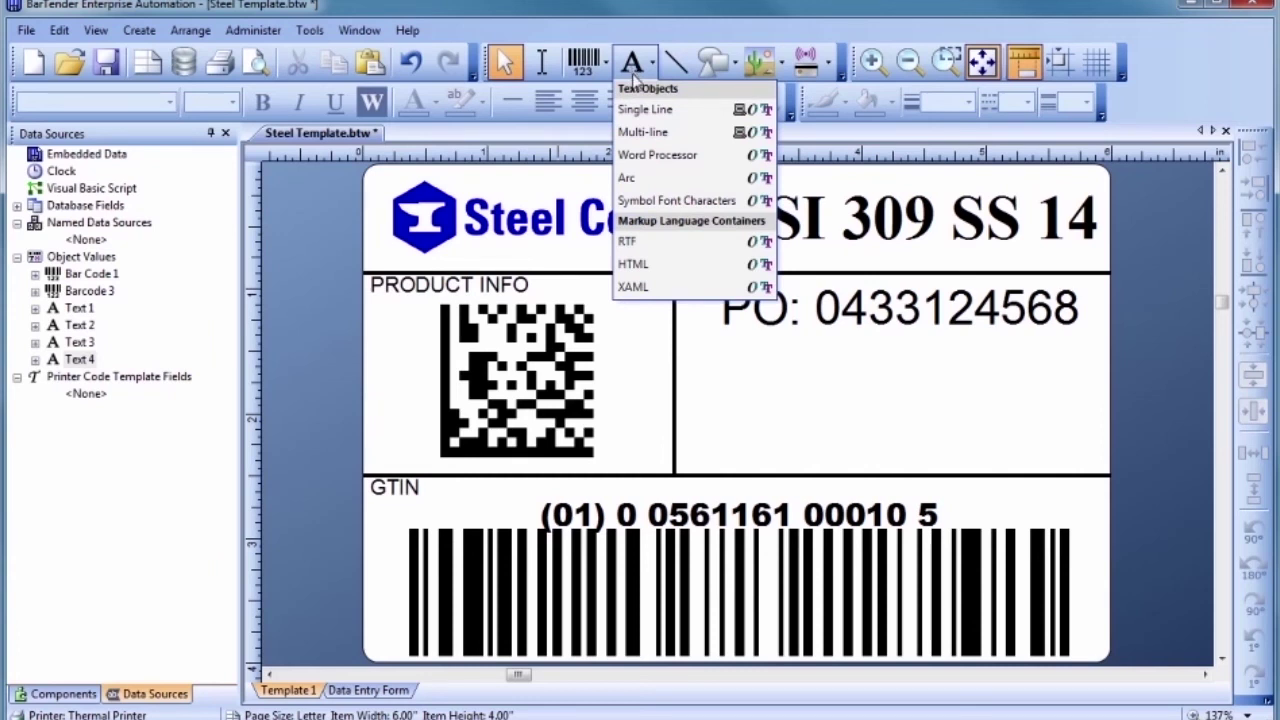
pyautogui.click(643, 203)
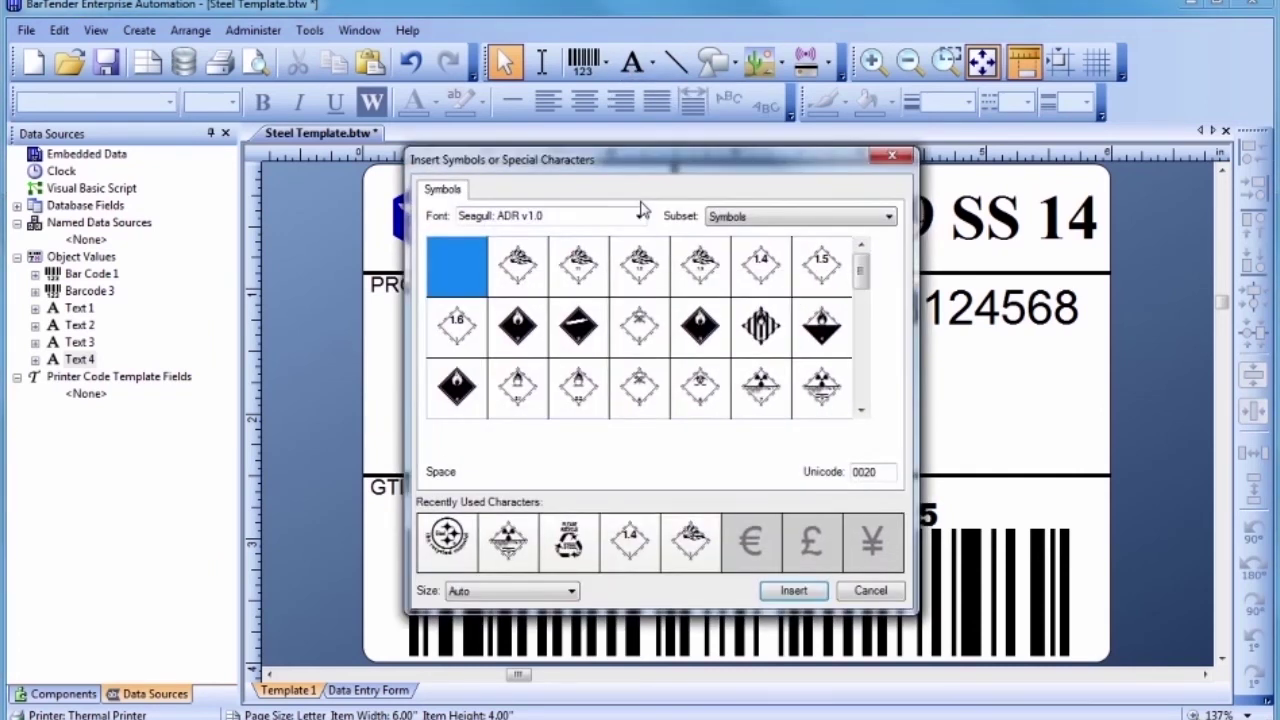
pyautogui.click(638, 217)
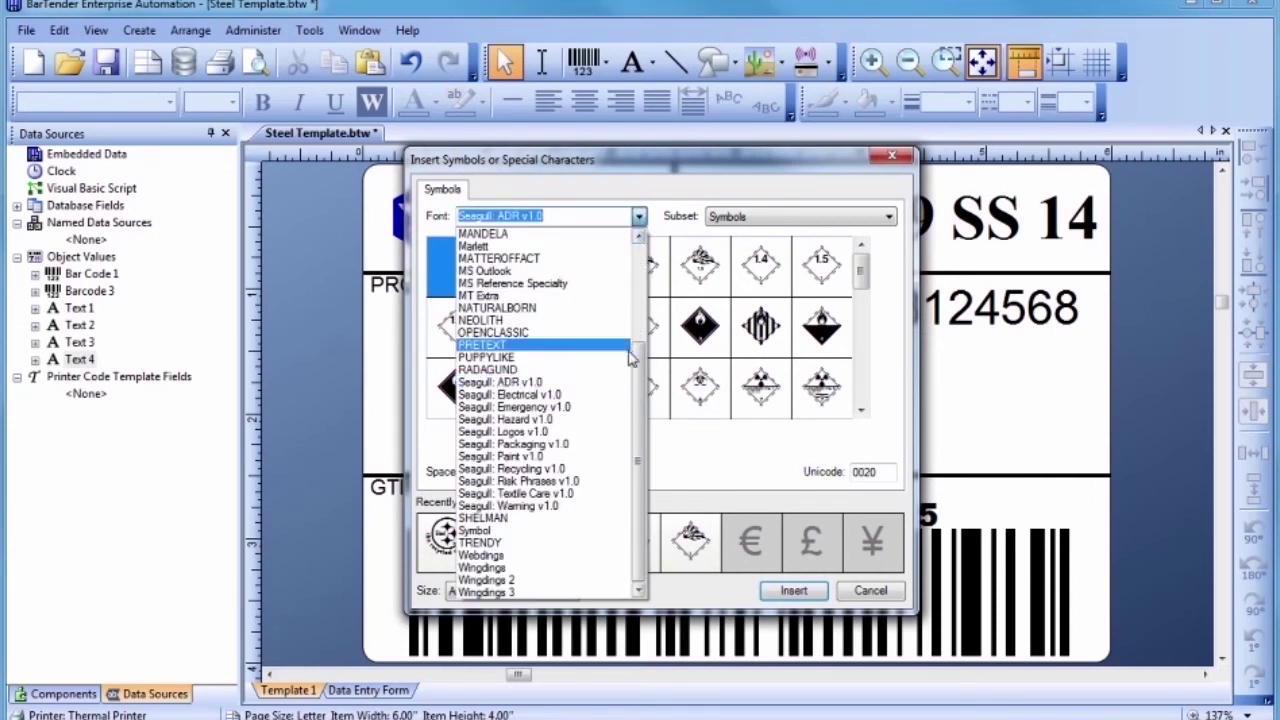
pyautogui.click(619, 470)
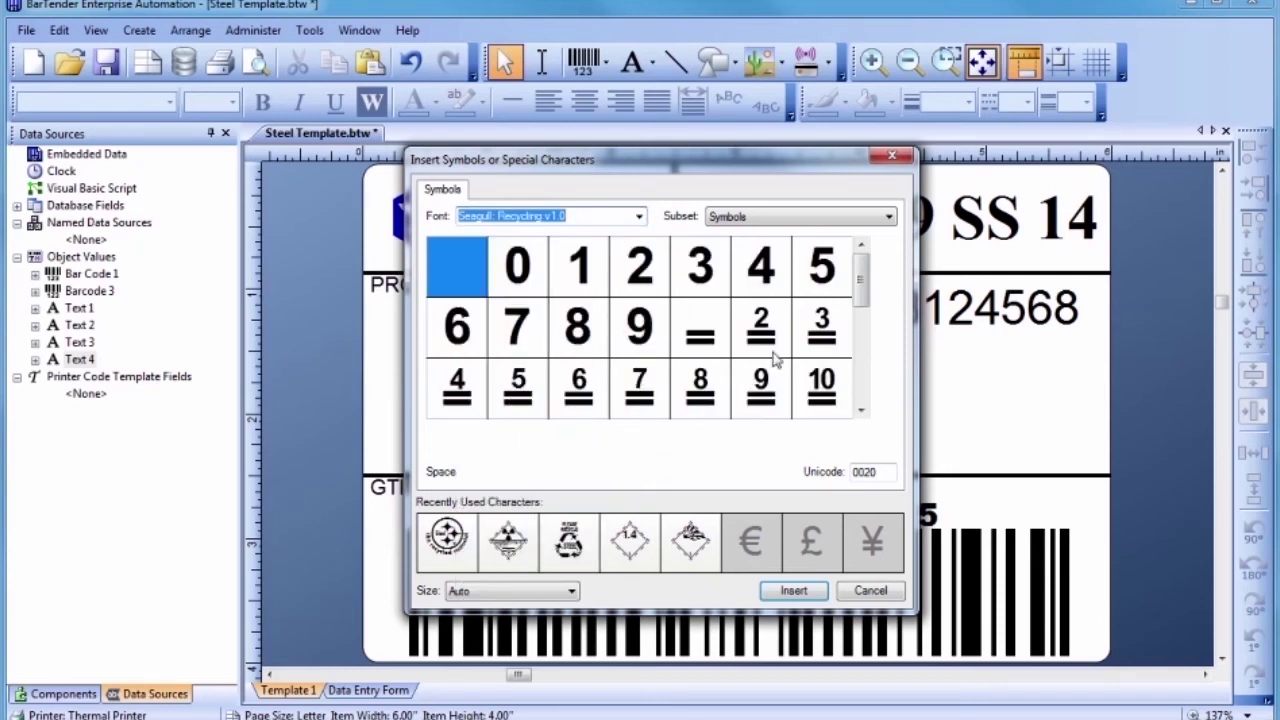
pyautogui.moveTo(855, 298); pyautogui.dragTo(866, 350)
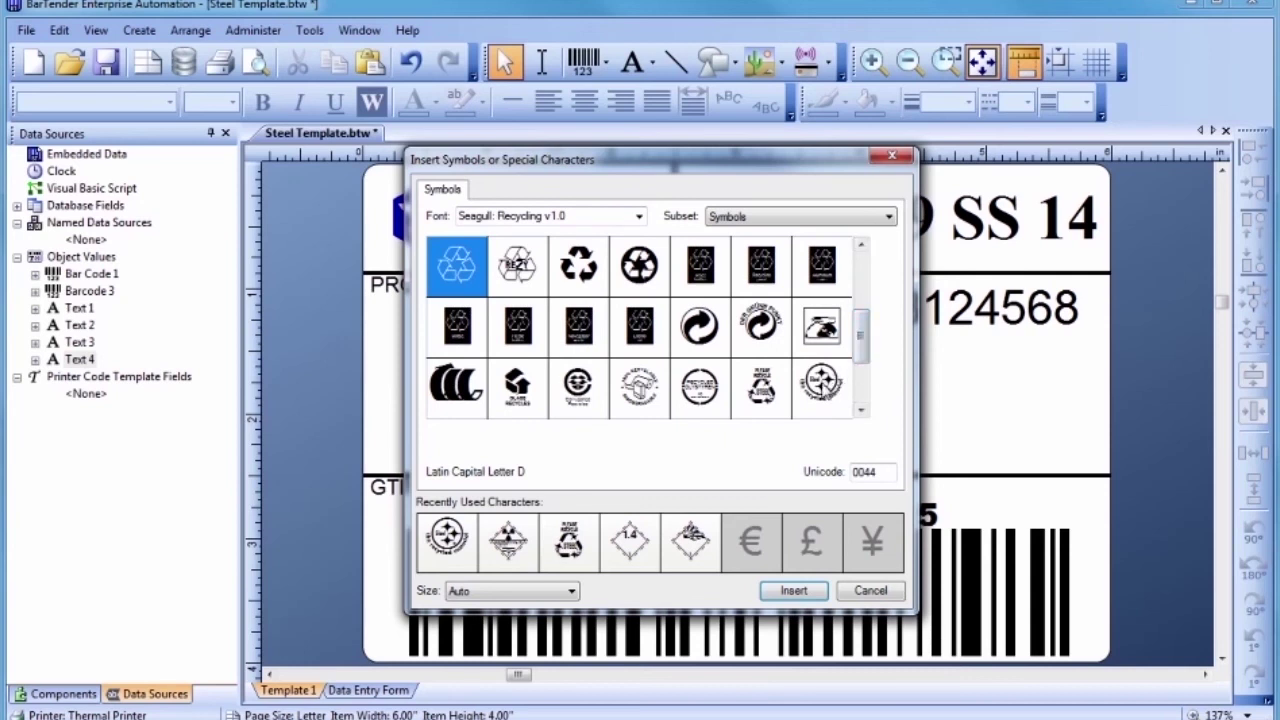
pyautogui.doubleClick(822, 388)
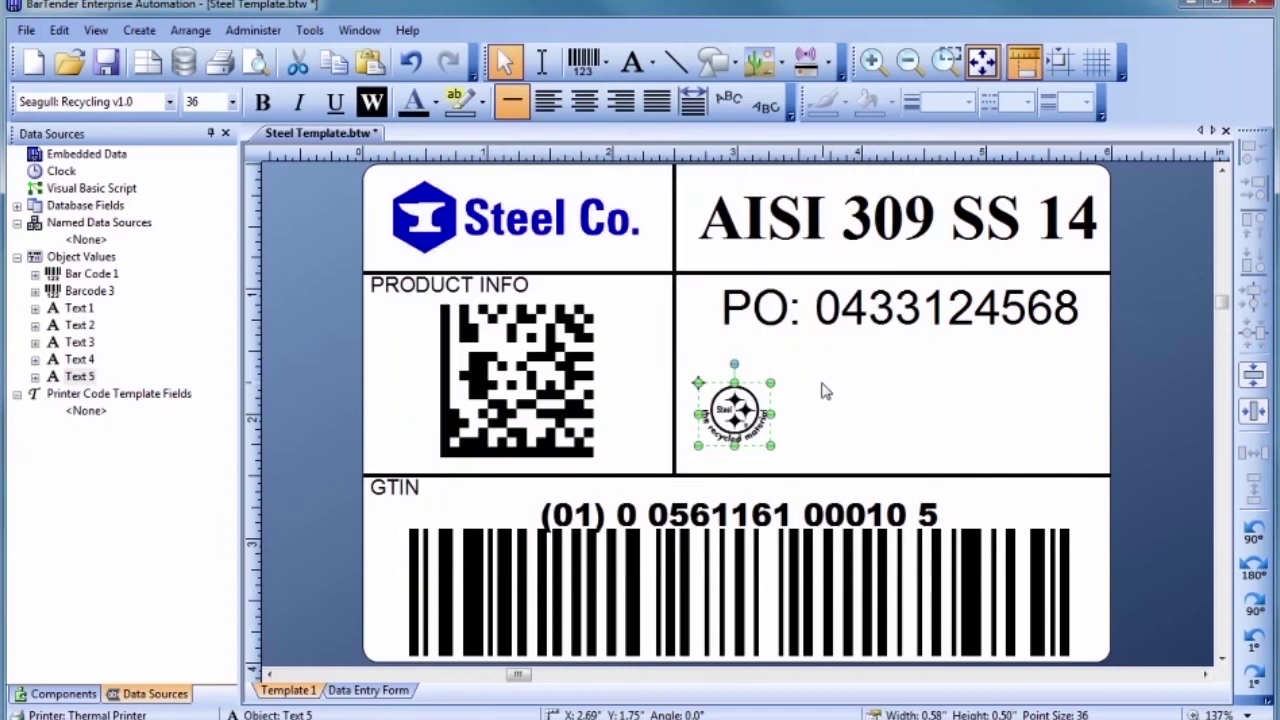
# Enlarge the recycled steel symbol to about 66 points and position it near the left edge of the PO cell.
pyautogui.moveTo(770, 383); pyautogui.dragTo(836, 290)
pyautogui.moveTo(768, 386); pyautogui.dragTo(760, 398)
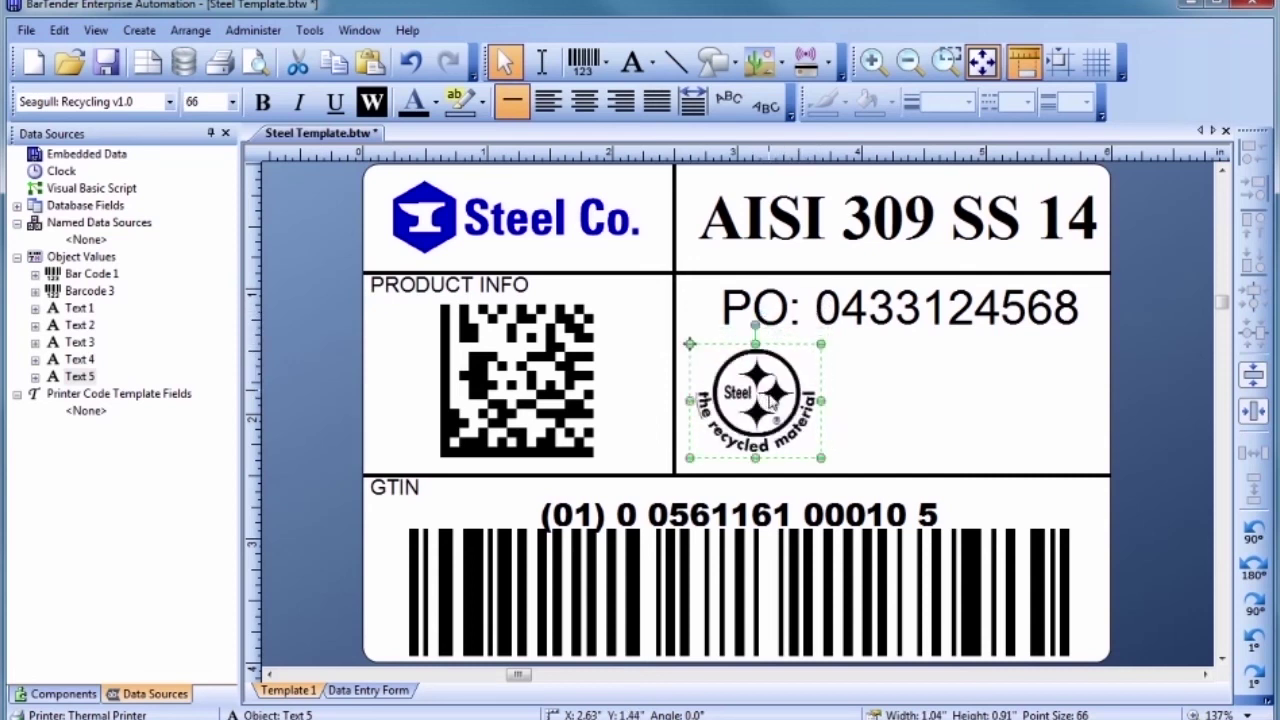
pyautogui.click(843, 393)
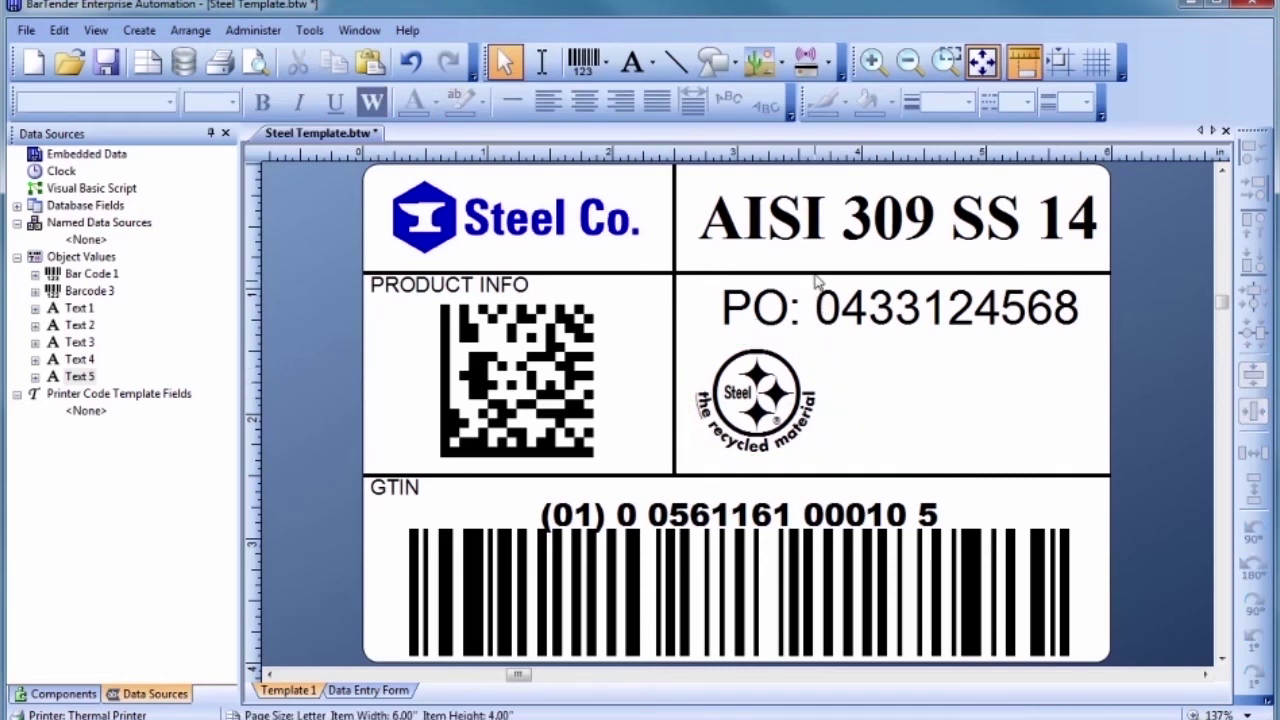
# Search the clip art collection for Screwdriver and place the first black and yellow screwdriver to the right of the recycled steel symbol.
pyautogui.click(765, 64)
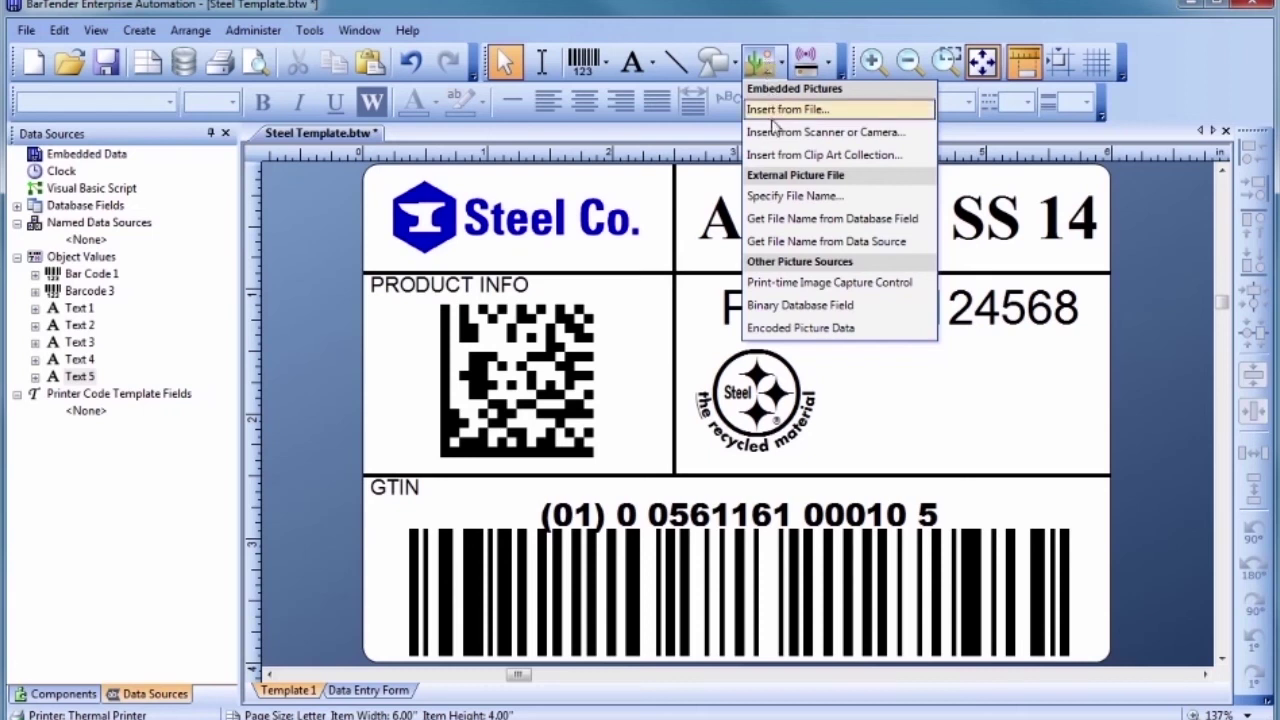
pyautogui.click(777, 157)
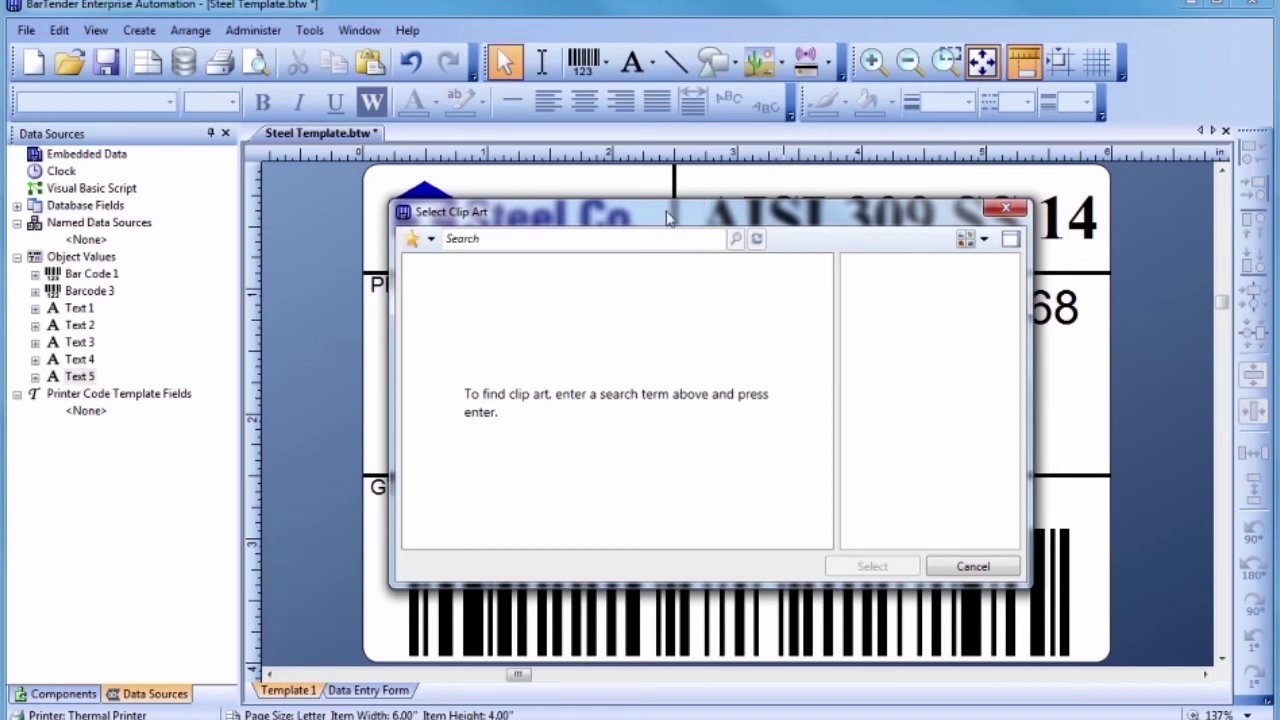
pyautogui.click(621, 237)
pyautogui.write('Scre')
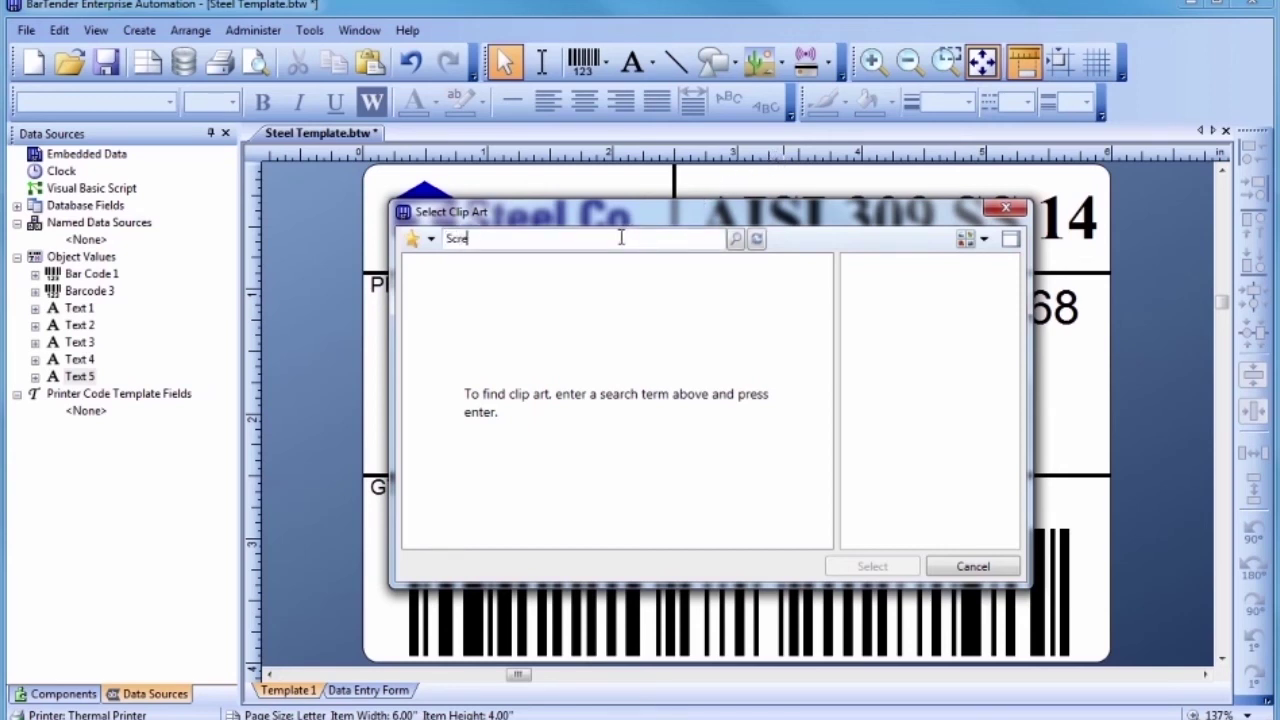
pyautogui.write('wdriver')
pyautogui.press('Return')
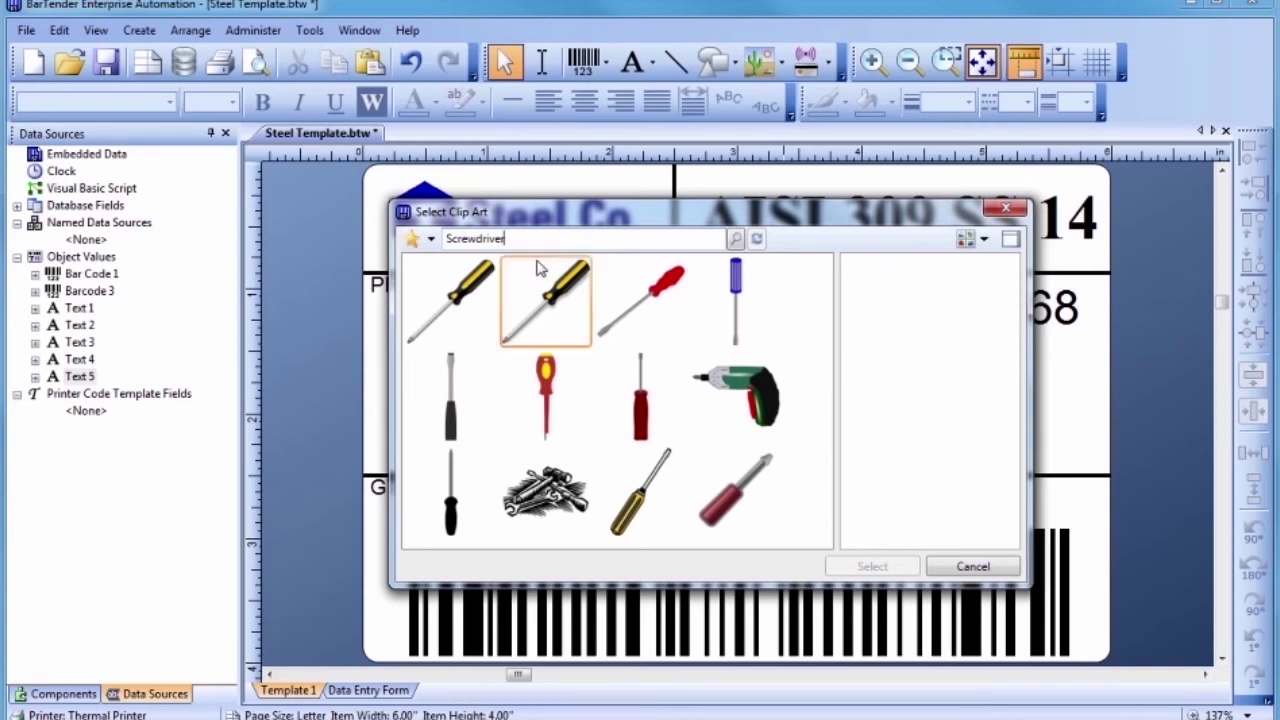
pyautogui.click(457, 292)
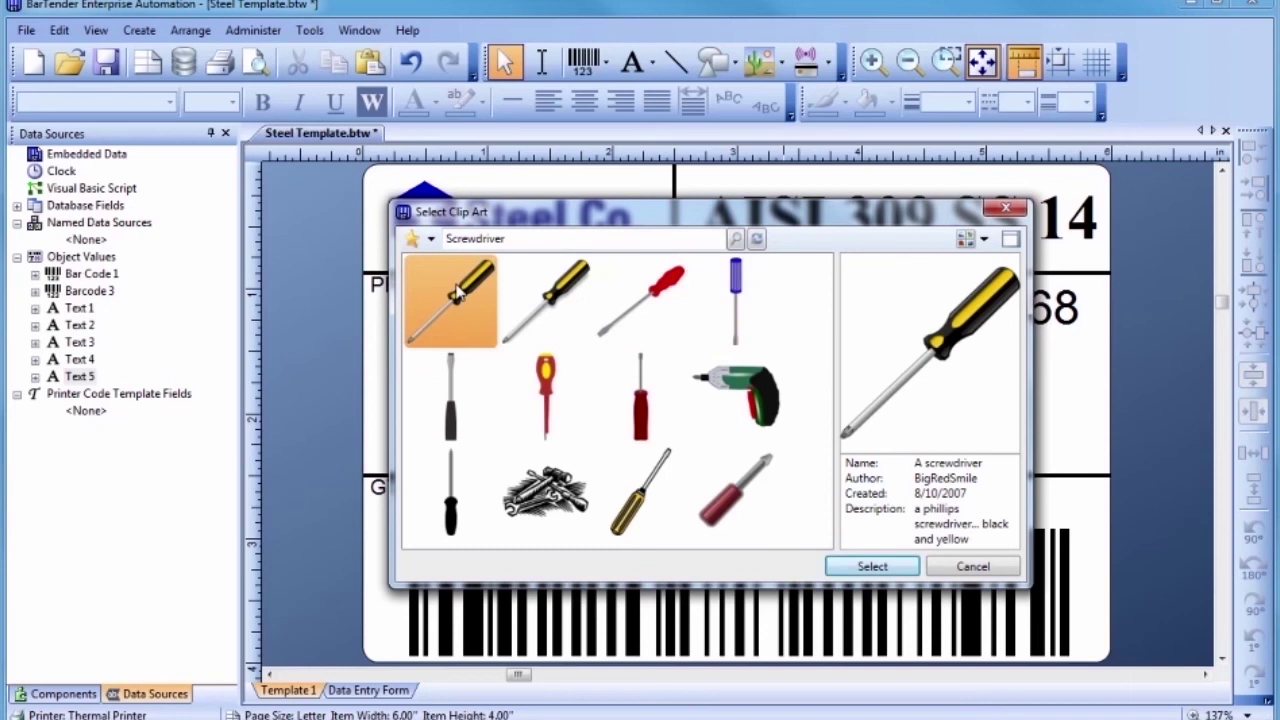
pyautogui.doubleClick(457, 292)
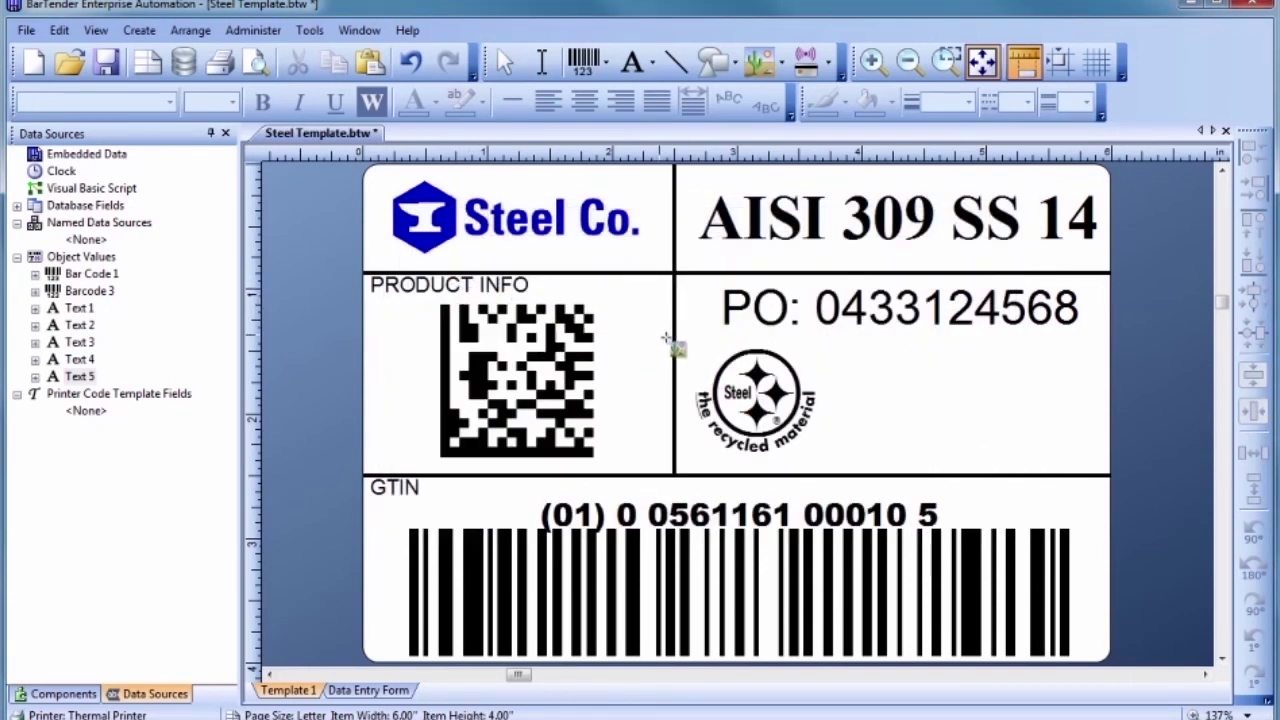
pyautogui.click(891, 401)
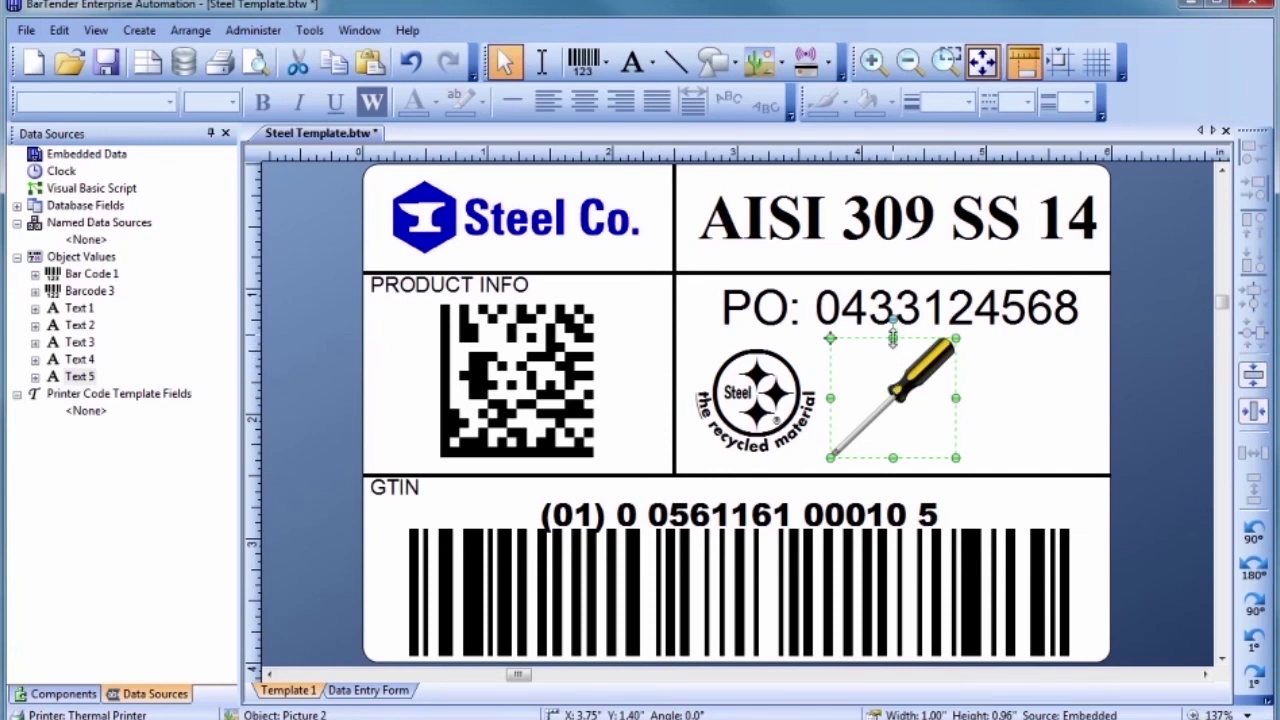
# Shrink the screwdriver picture to about 0.83 by 0.80 inches and move it up slightly, level with the recycled steel symbol.
pyautogui.moveTo(893, 338); pyautogui.dragTo(895, 360)
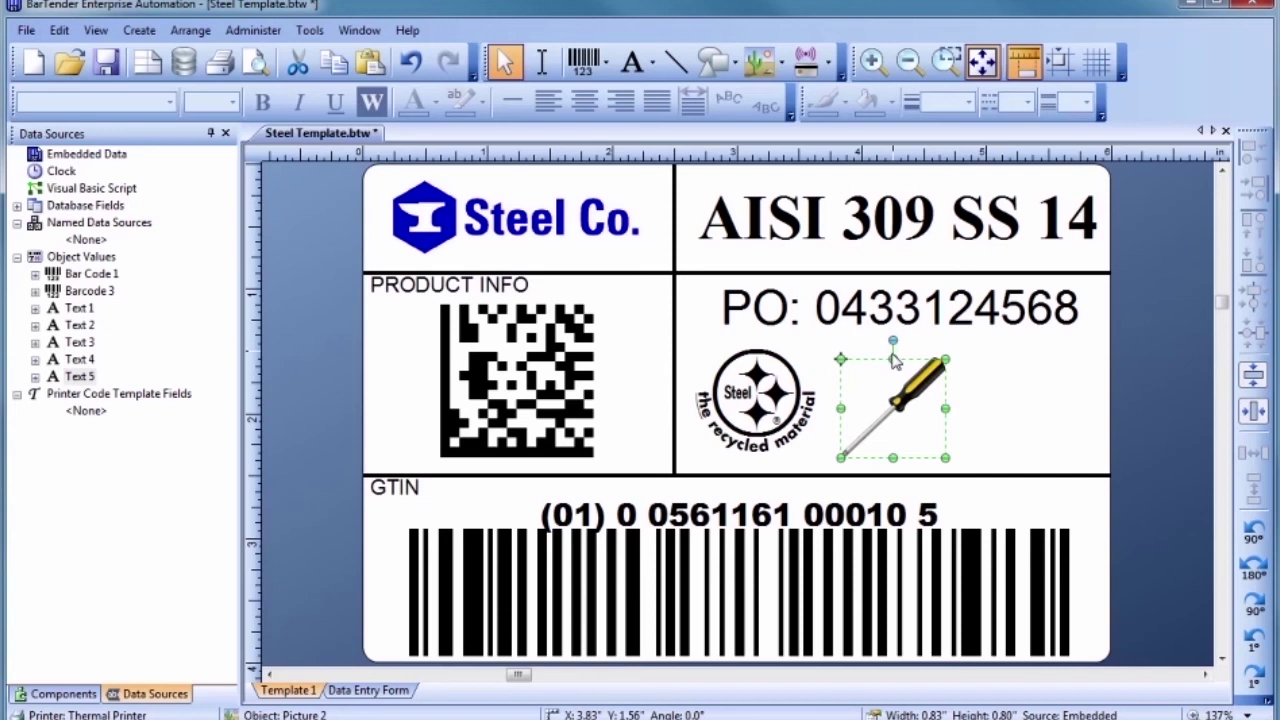
pyautogui.moveTo(891, 405); pyautogui.dragTo(891, 397)
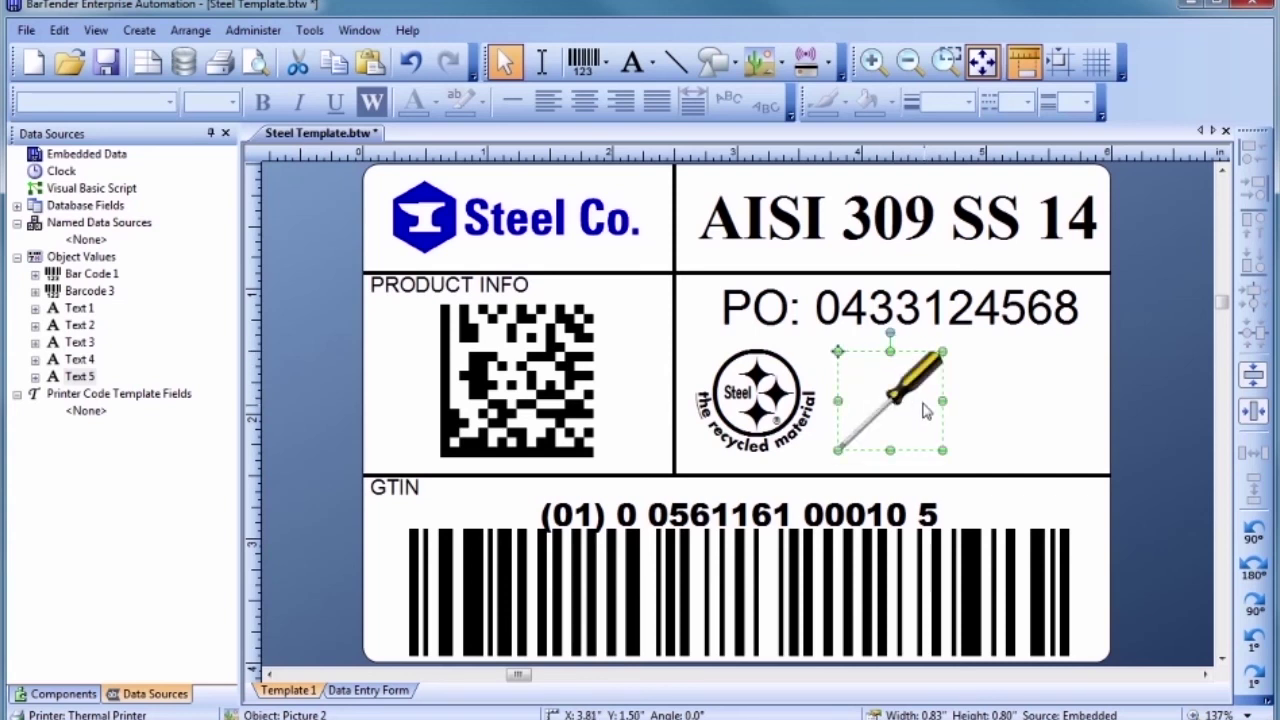
pyautogui.click(965, 413)
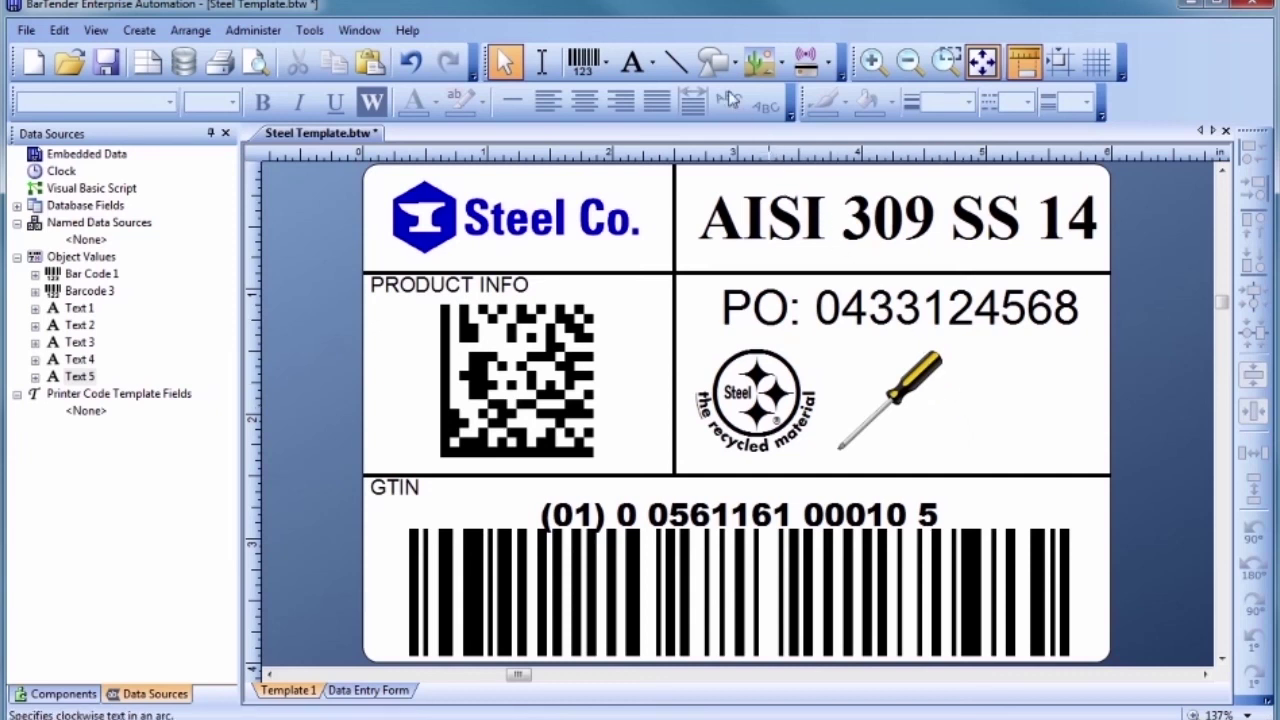
# Place an upward block arrow shape of 1.0 by 1.0 inch to the right of the screwdriver in the PO cell.
pyautogui.click(710, 64)
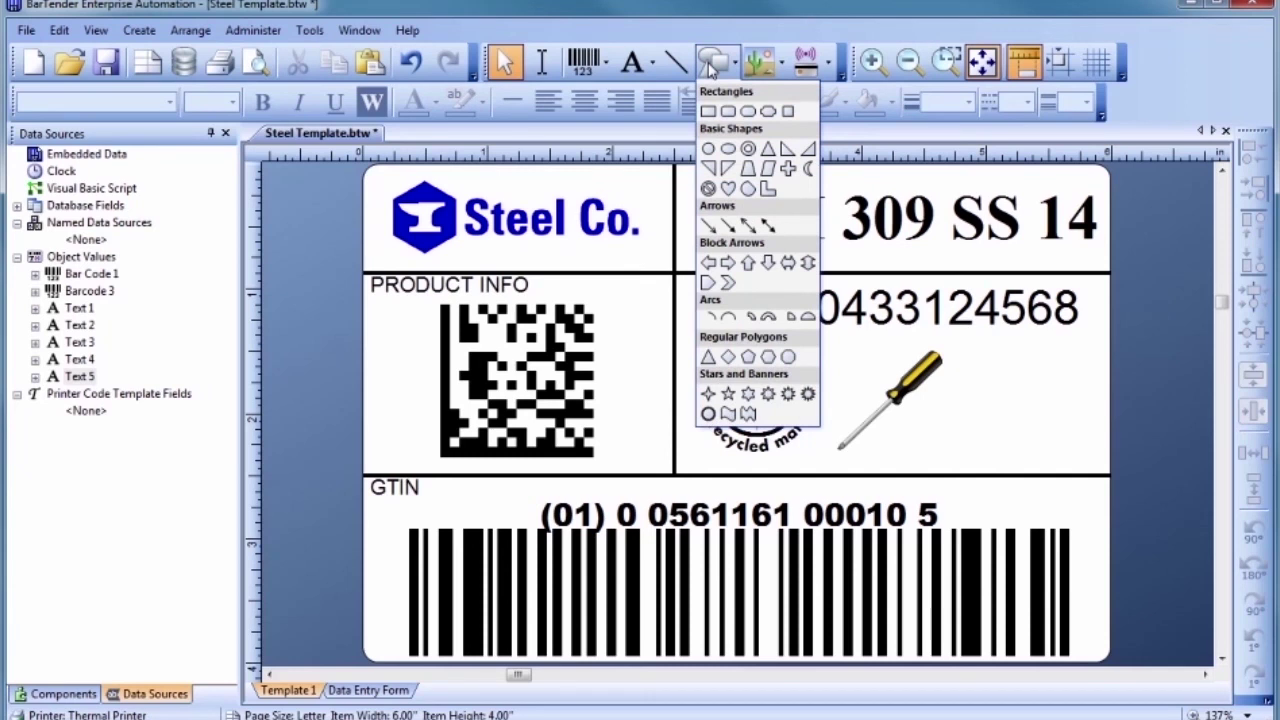
pyautogui.click(748, 262)
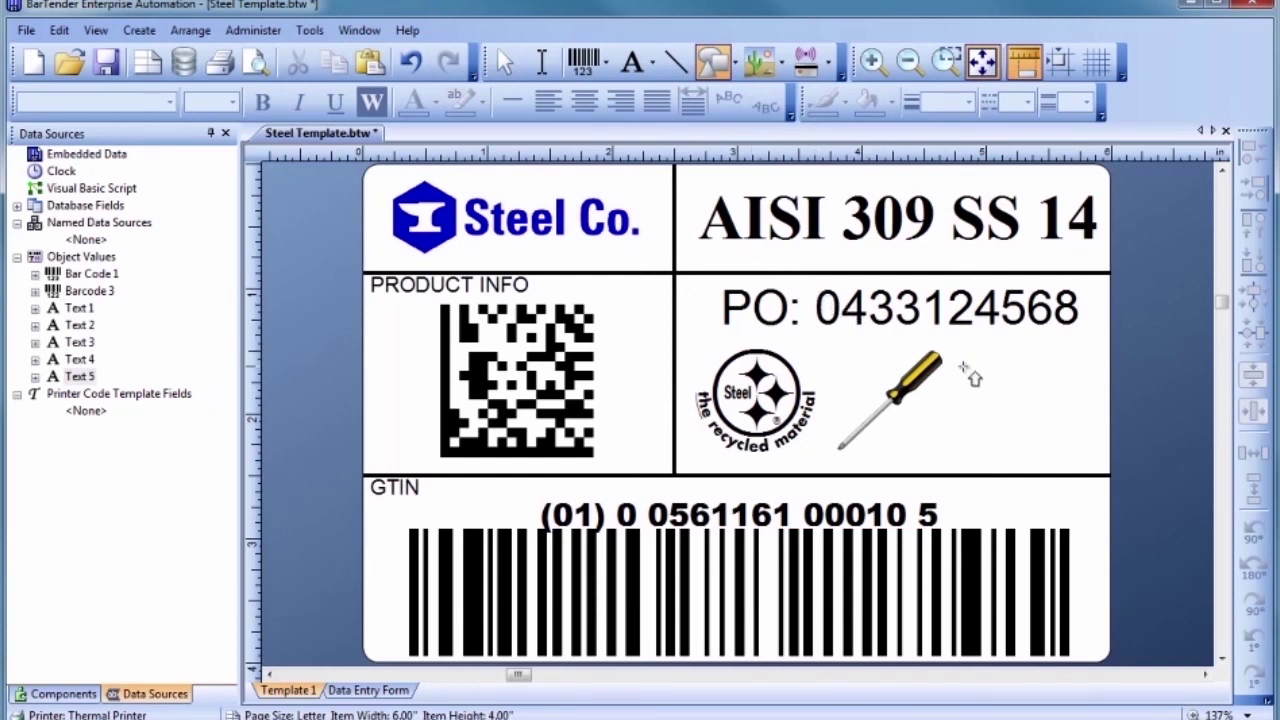
pyautogui.click(1020, 401)
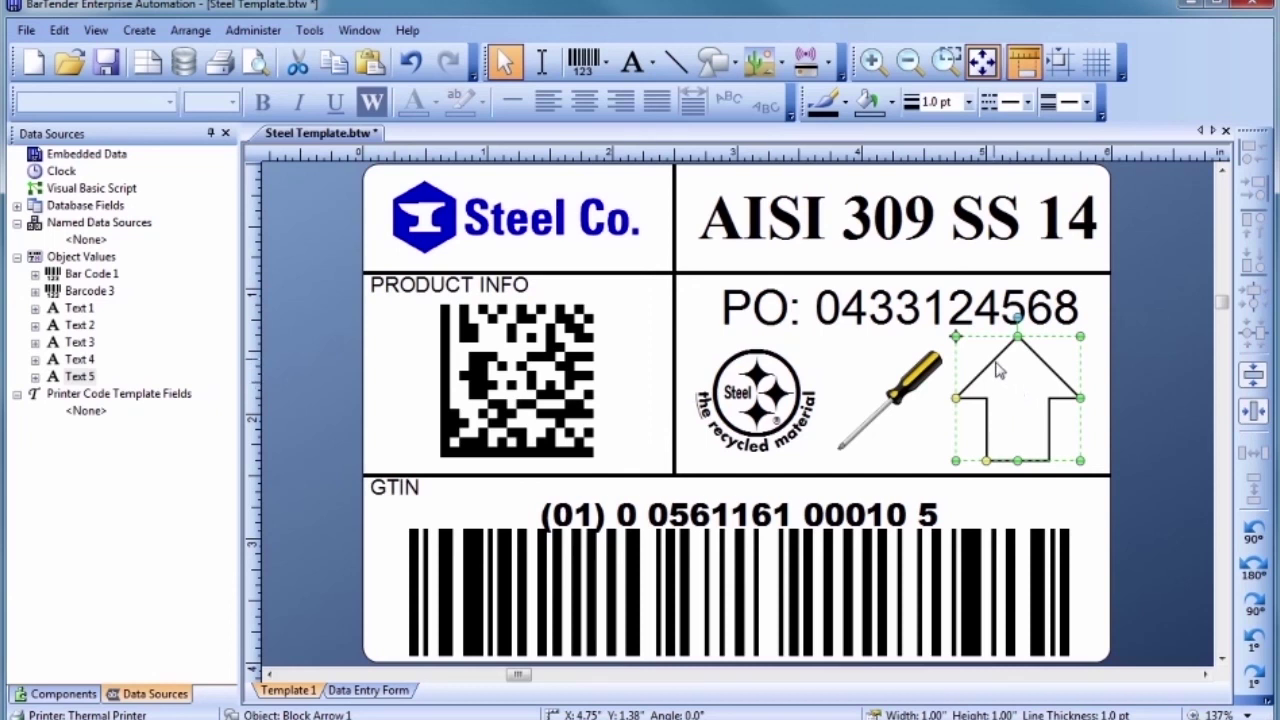
# Fill the block arrow with a linear gradient using the Fire preset colors.
pyautogui.doubleClick(996, 370)
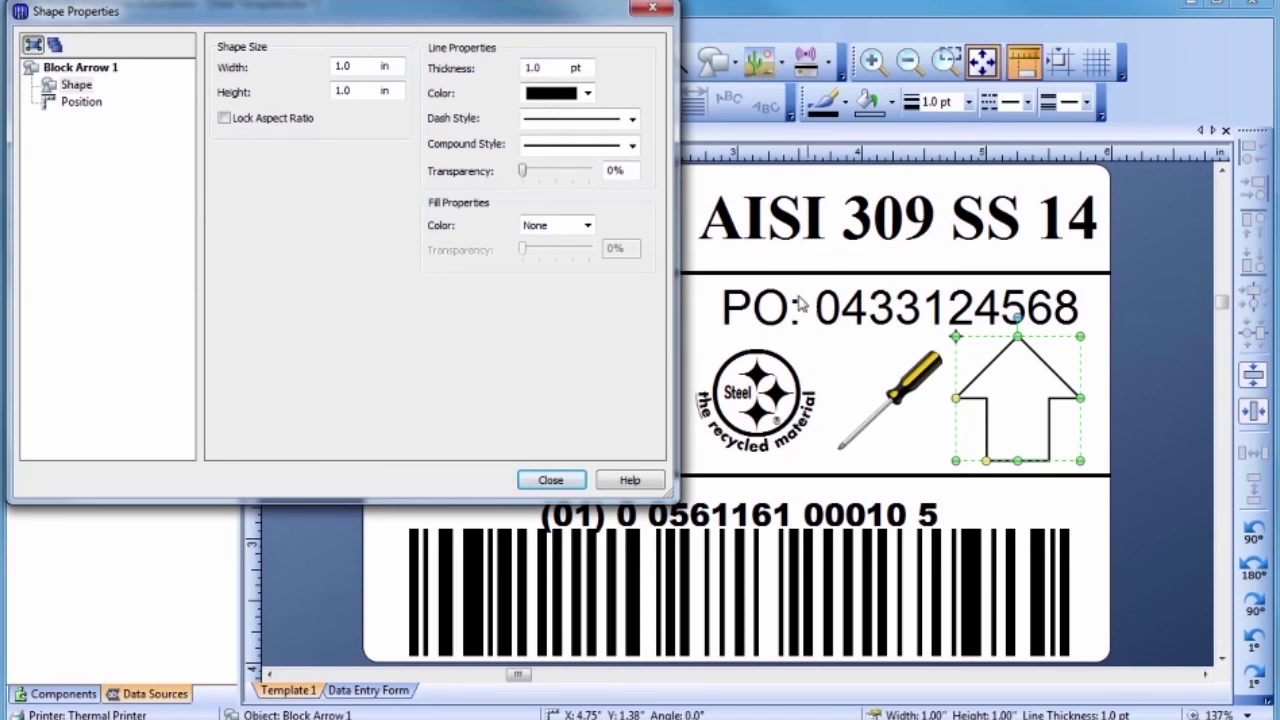
pyautogui.click(587, 228)
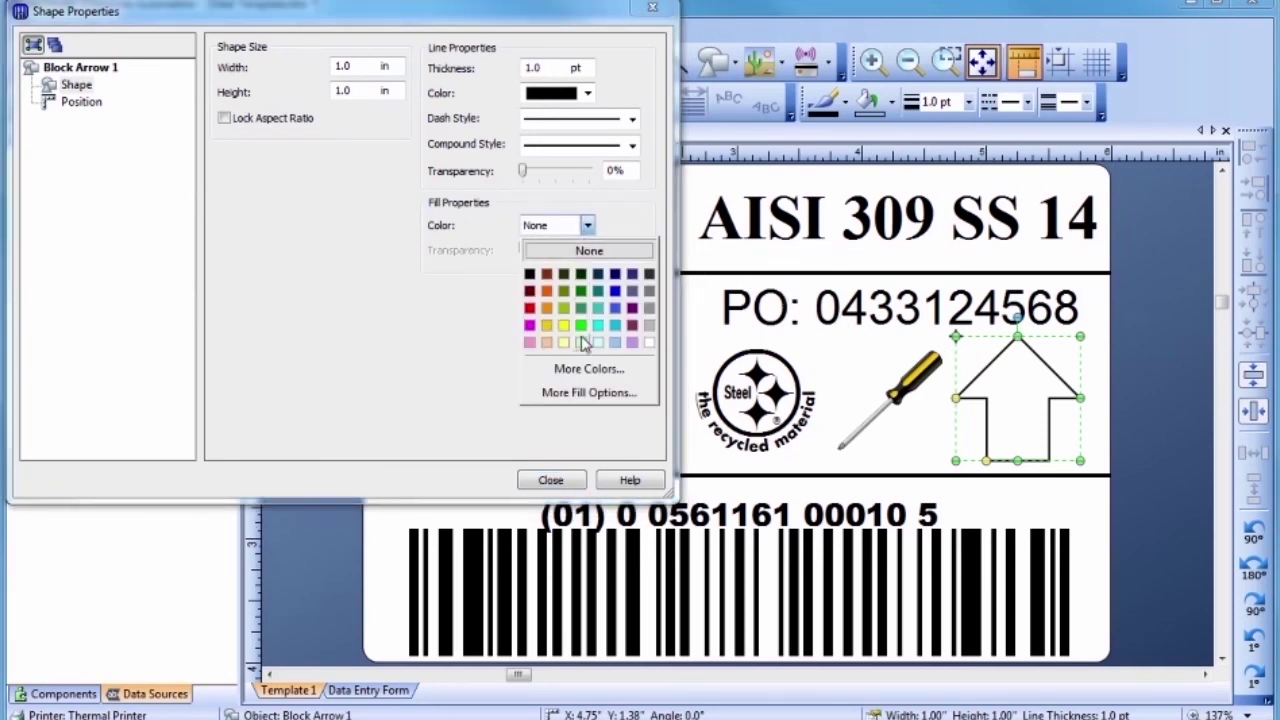
pyautogui.click(585, 393)
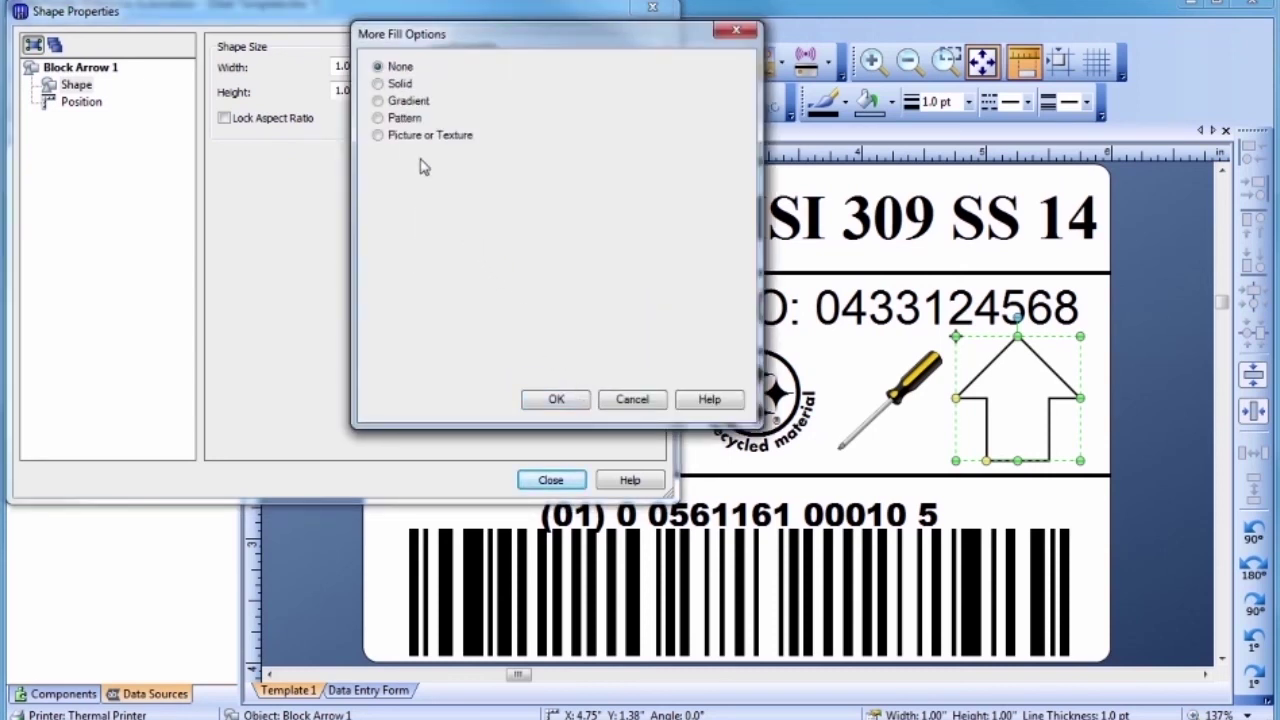
pyautogui.click(379, 101)
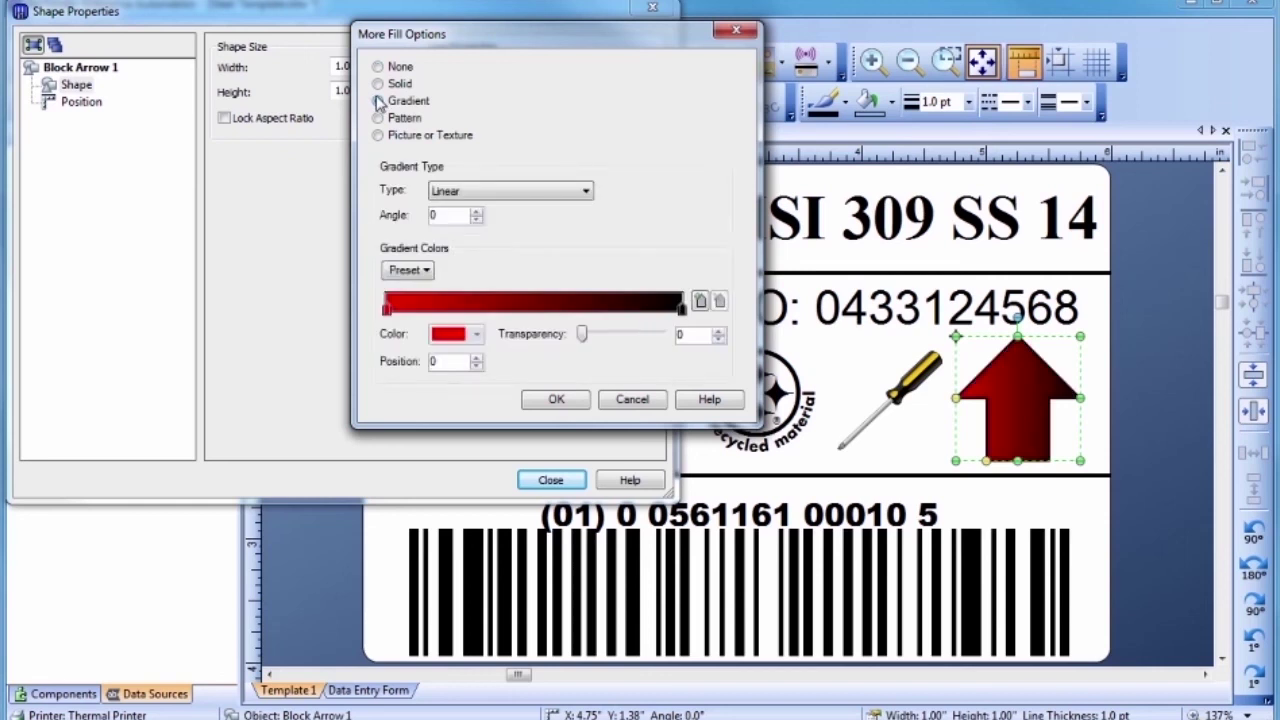
pyautogui.click(407, 272)
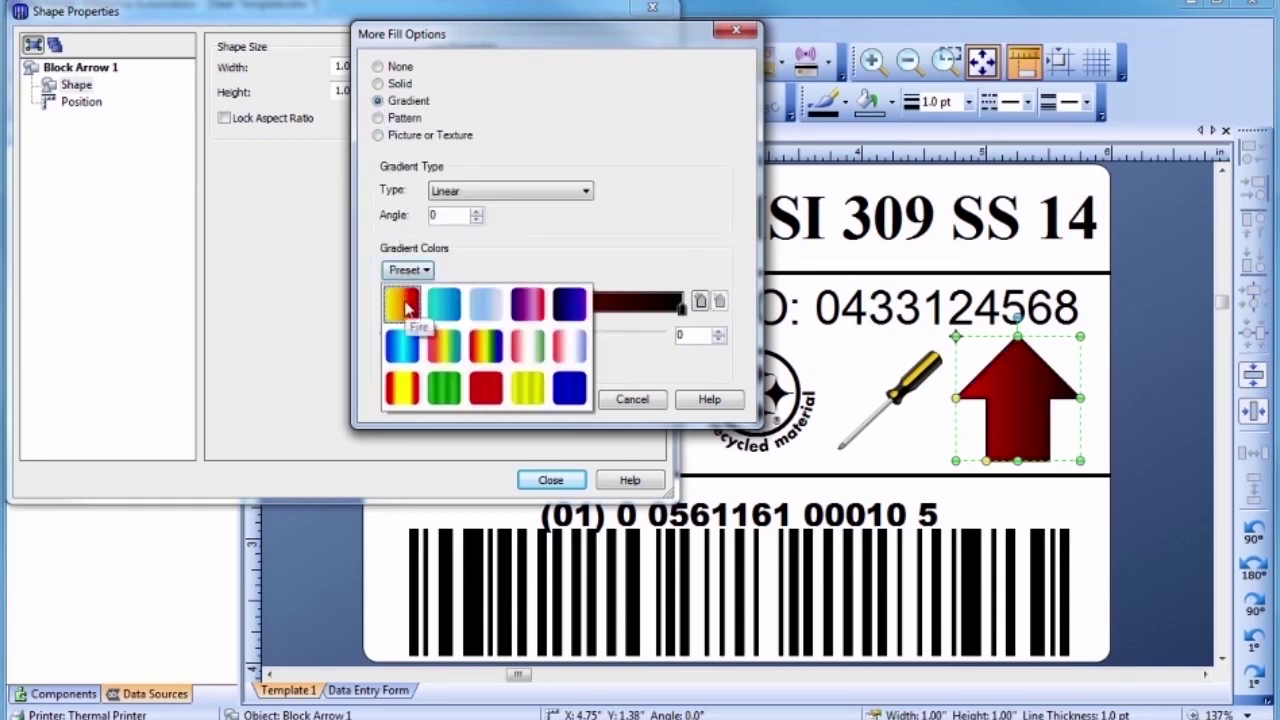
pyautogui.click(406, 306)
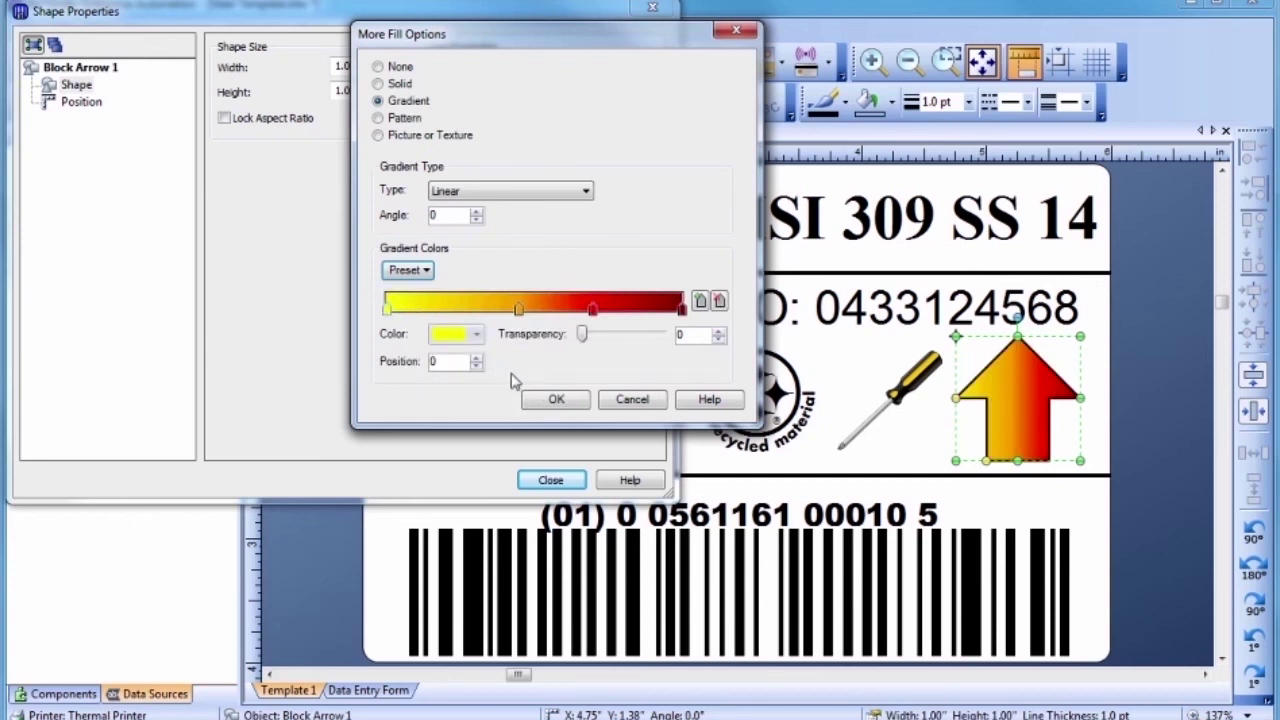
pyautogui.click(556, 401)
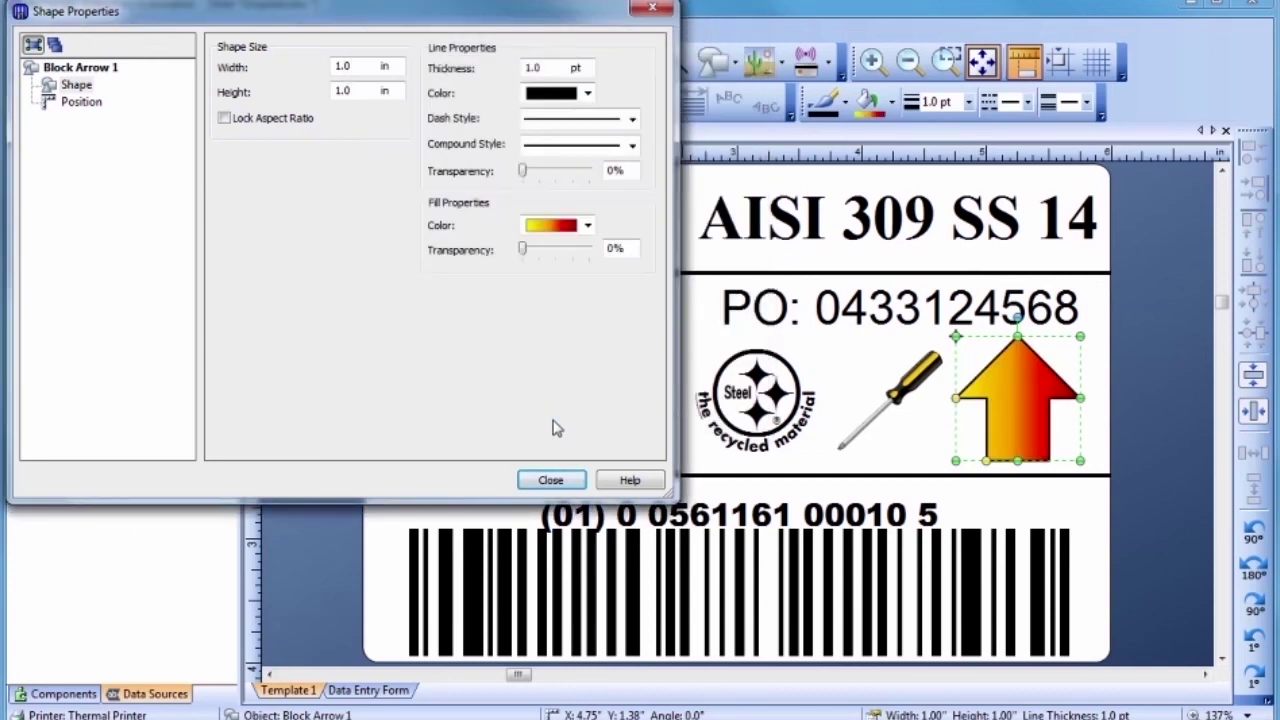
pyautogui.click(551, 481)
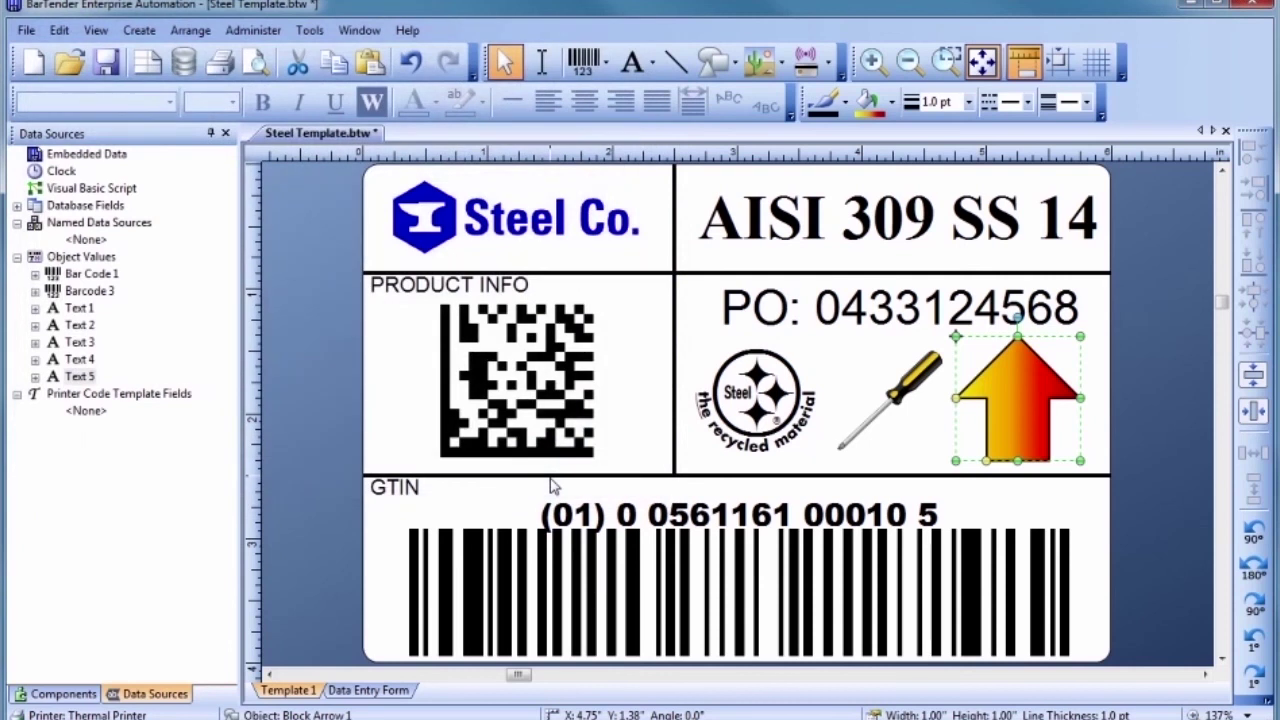
pyautogui.click(613, 459)
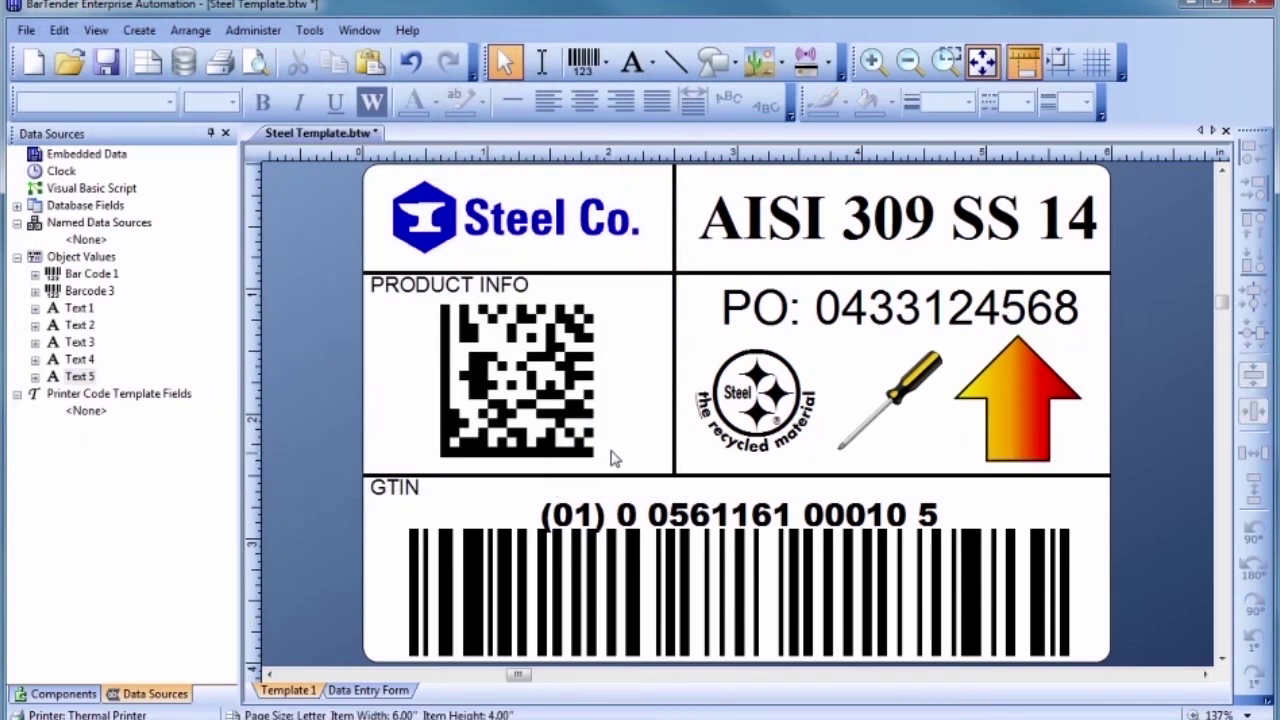